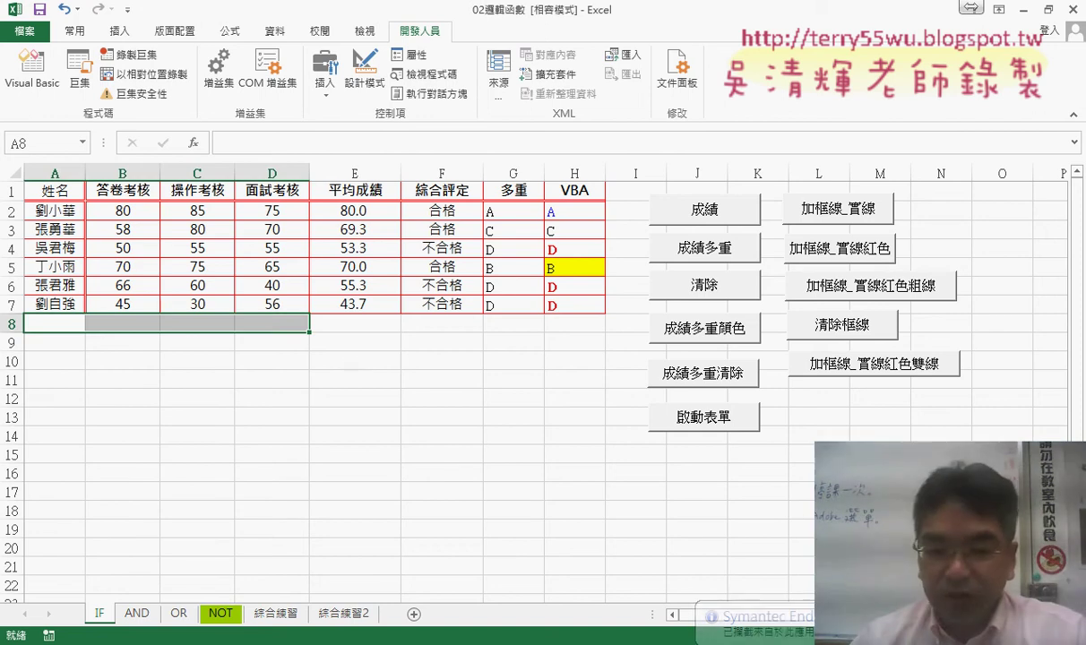
Review the AAA module code, then launch and close the 成績系統 form twice.
left_click(457, 414)
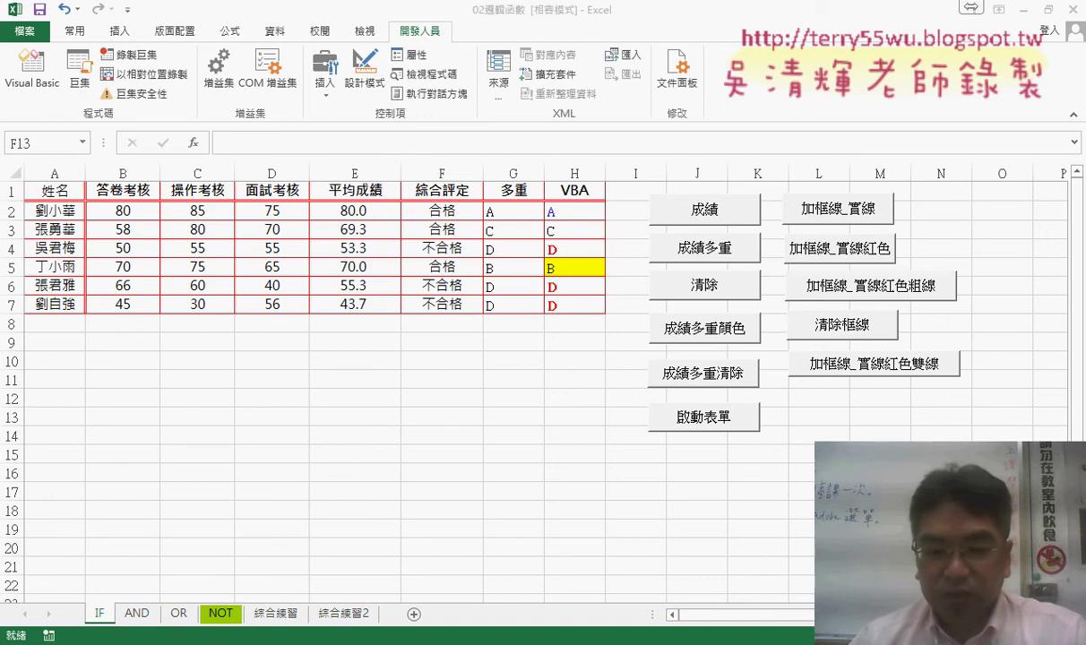
left_click(383, 572)
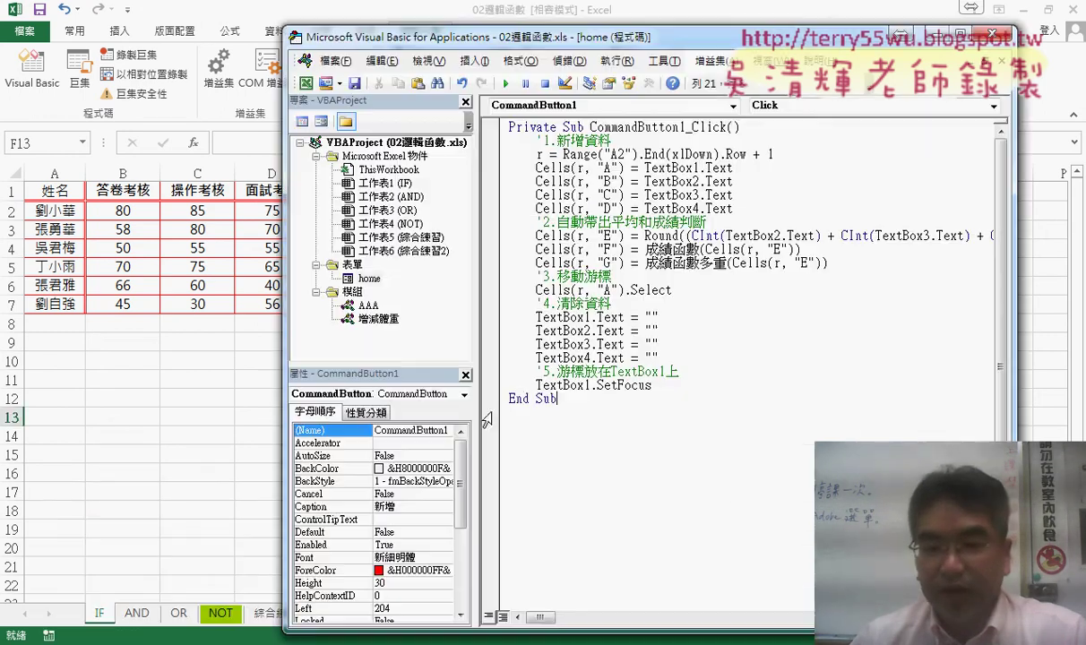
double_click(367, 306)
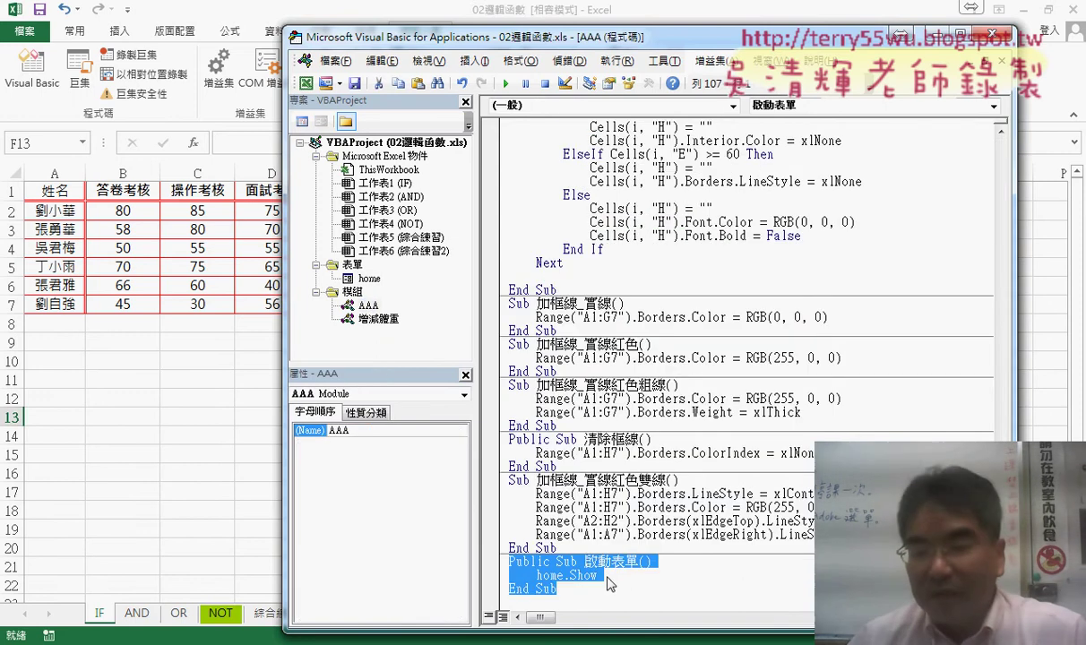
left_click(123, 435)
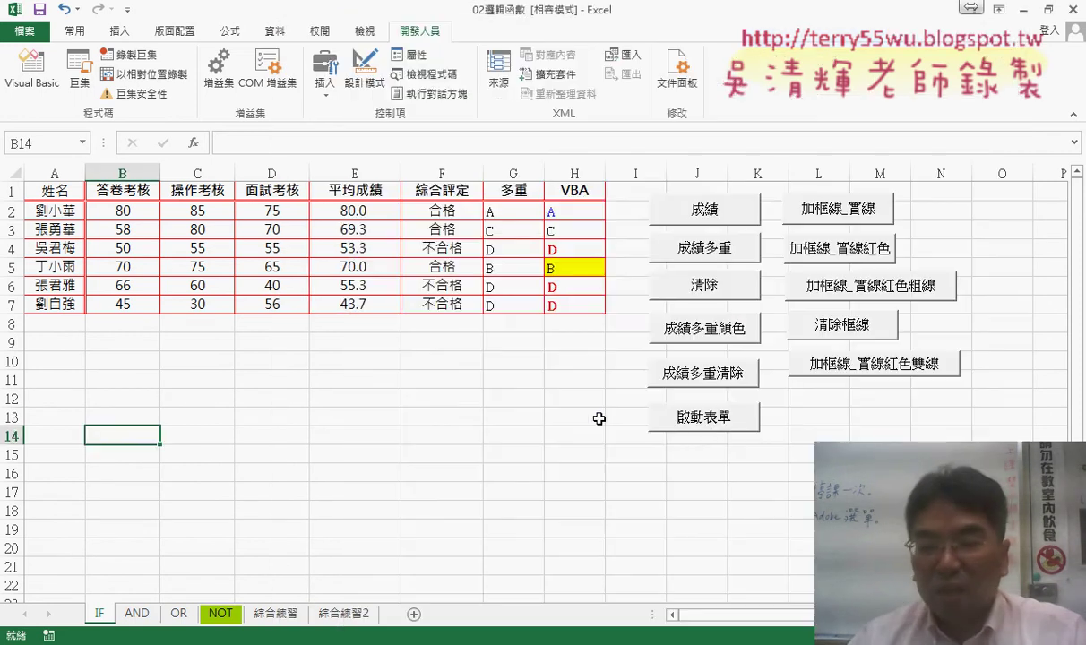
left_click(703, 423)
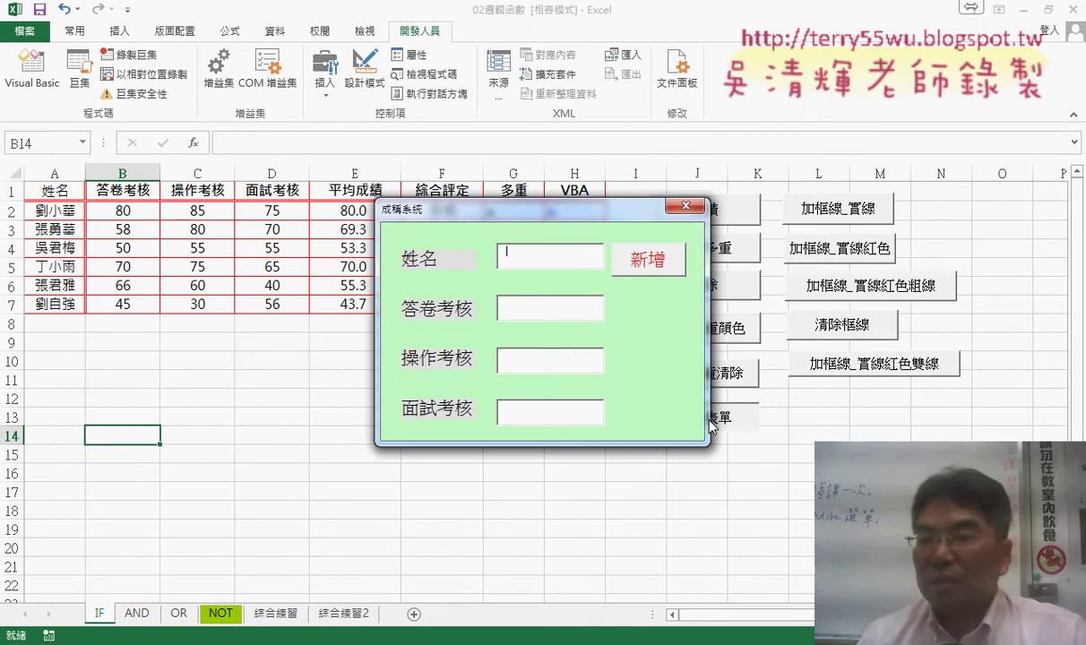
left_click(685, 208)
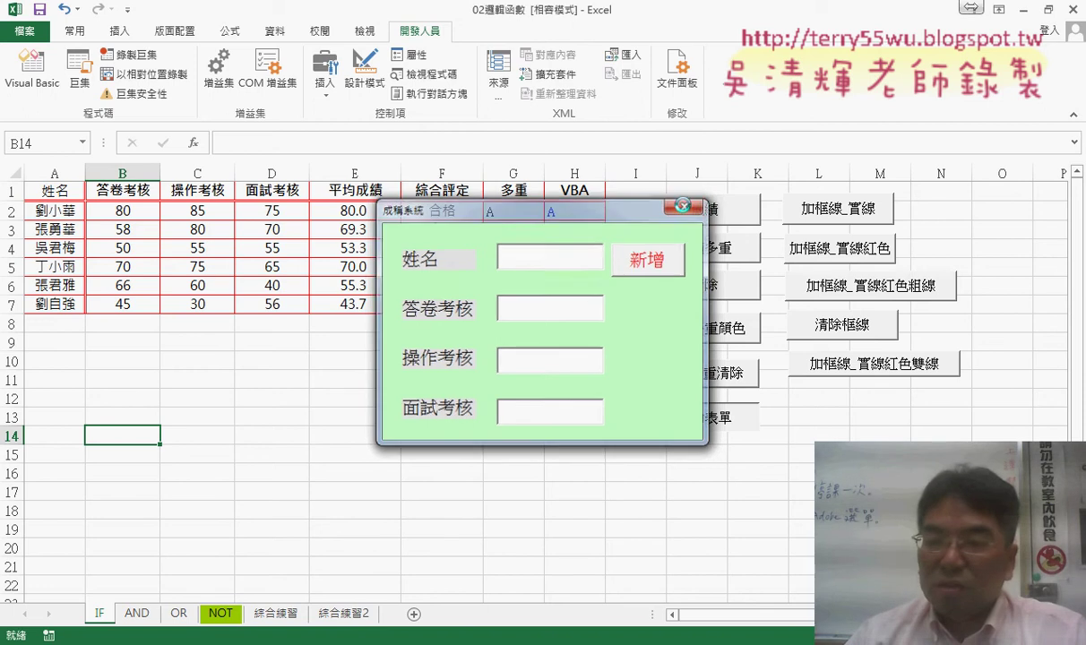
left_click(728, 426)
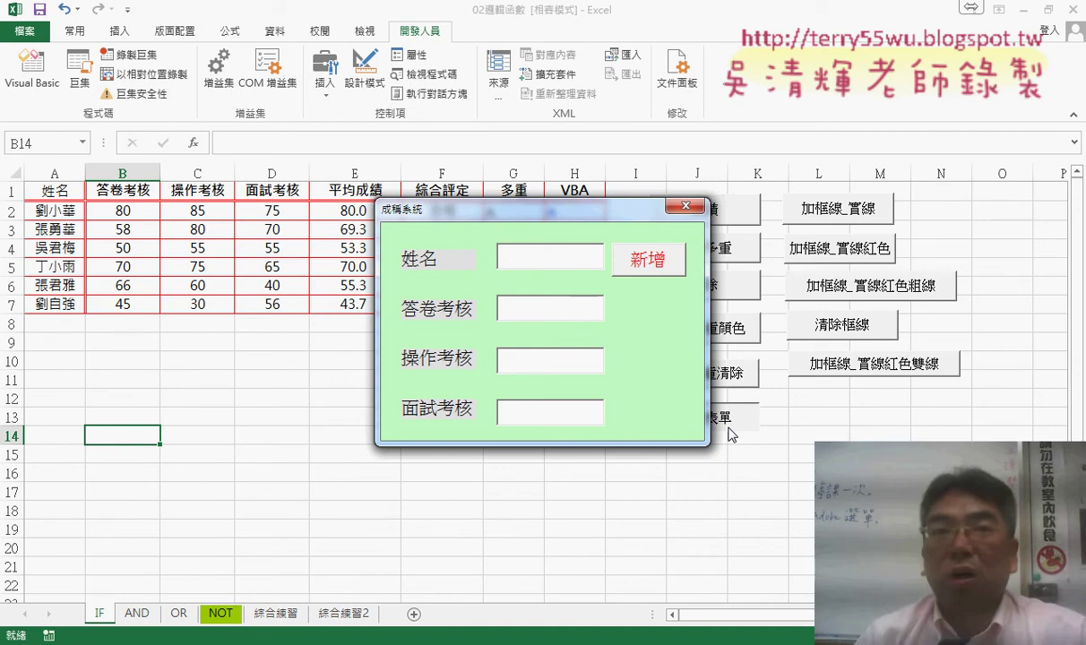
left_click(685, 207)
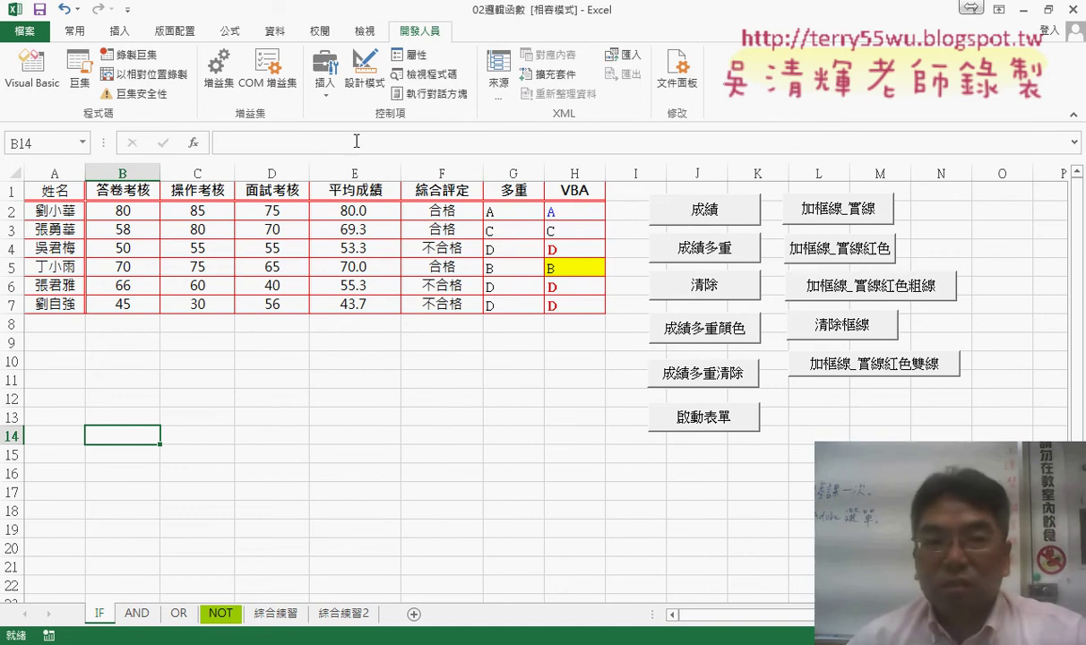
In the VBA editor, highlight ThisWorkbook in the project list and show its code window.
left_click(32, 85)
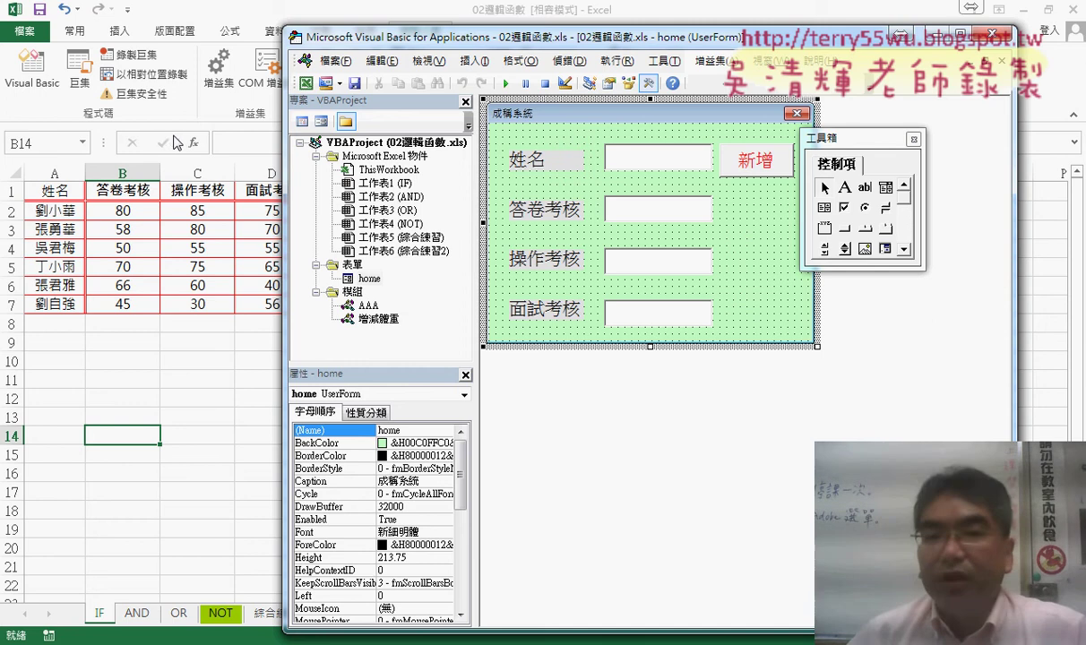
left_click(385, 169)
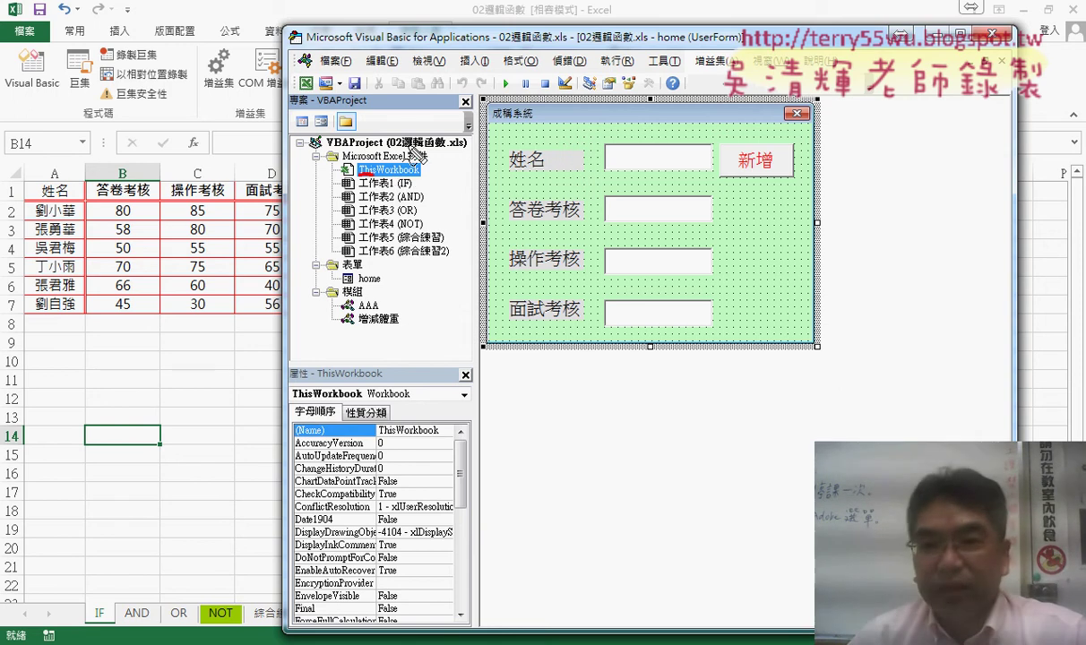
left_click_drag(478, 16, 524, 15)
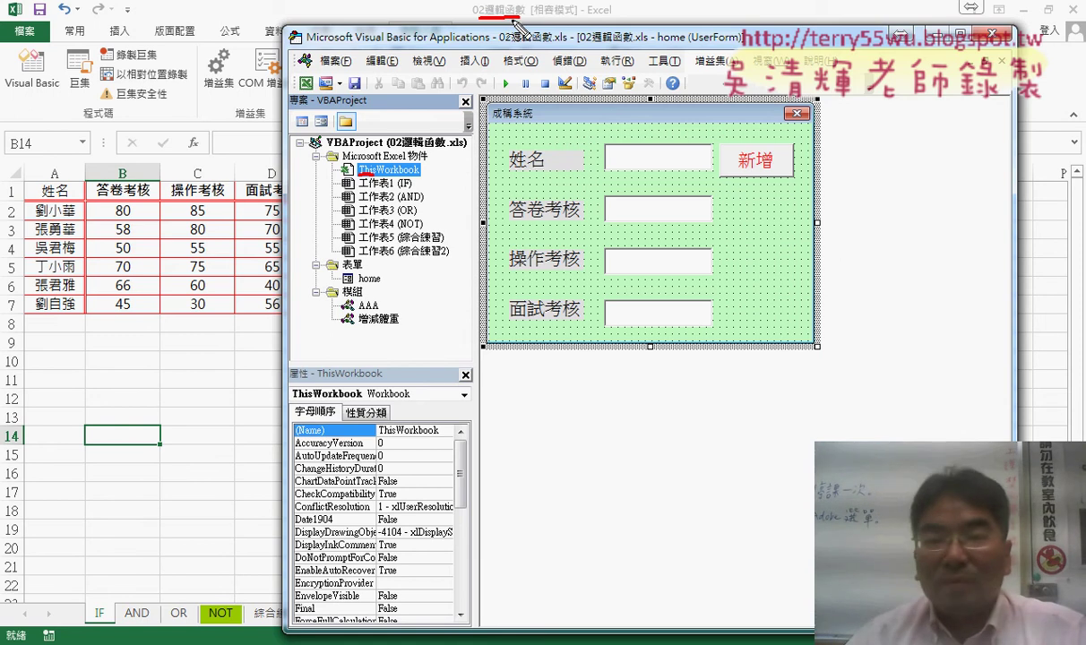
mouse_move(375, 175)
left_mouse_down()
mouse_move(421, 176)
mouse_move(400, 159)
mouse_move(421, 178)
left_mouse_up()
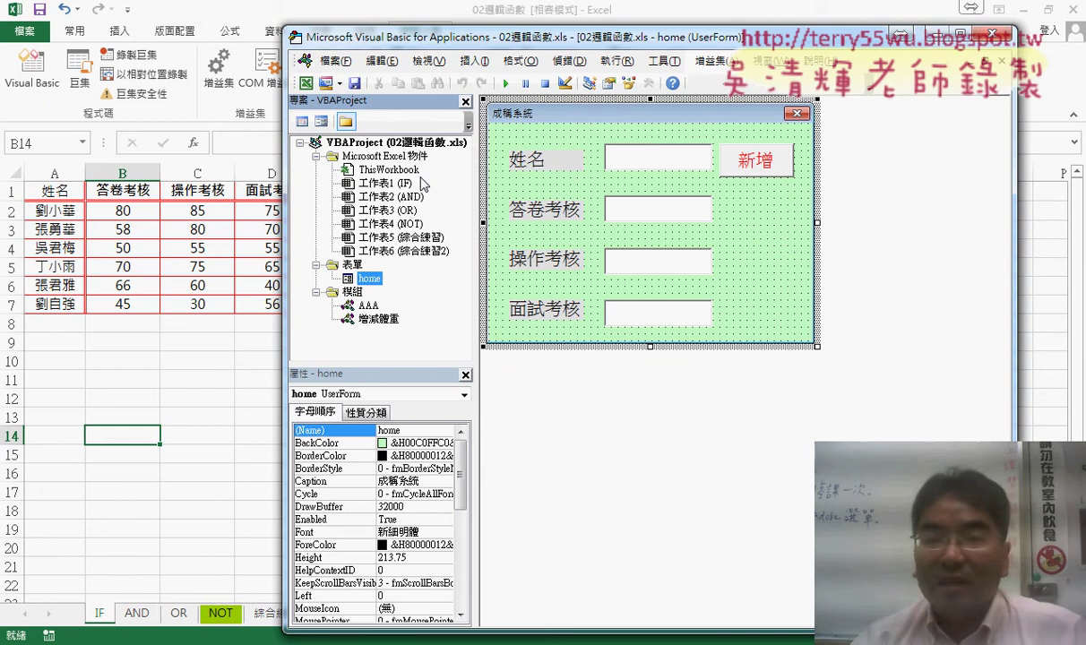
left_click(392, 170)
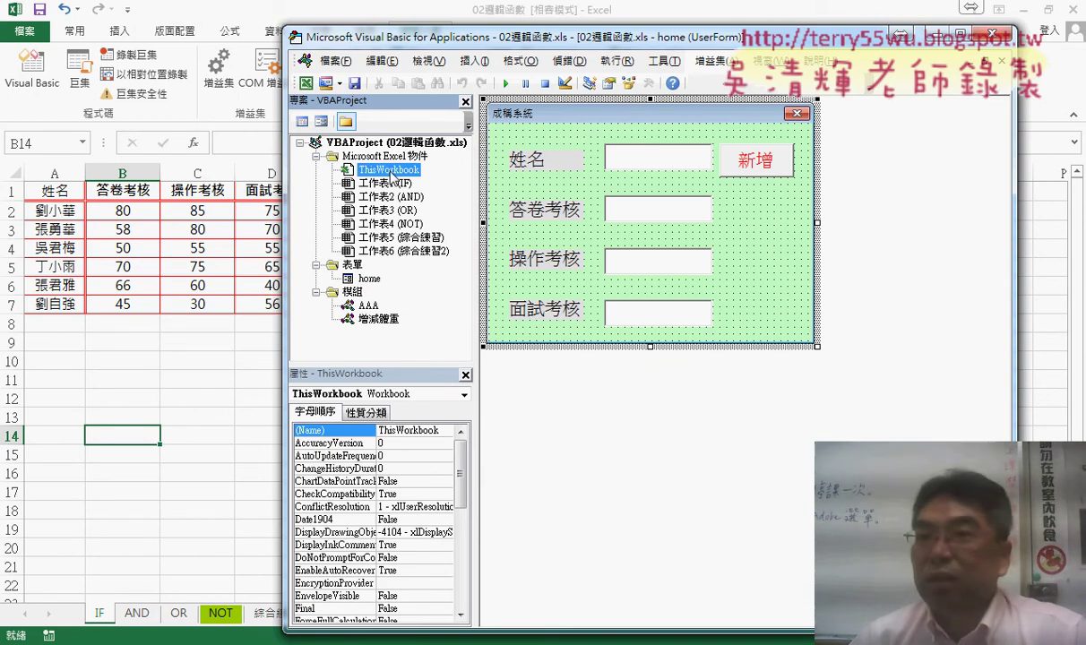
double_click(391, 170)
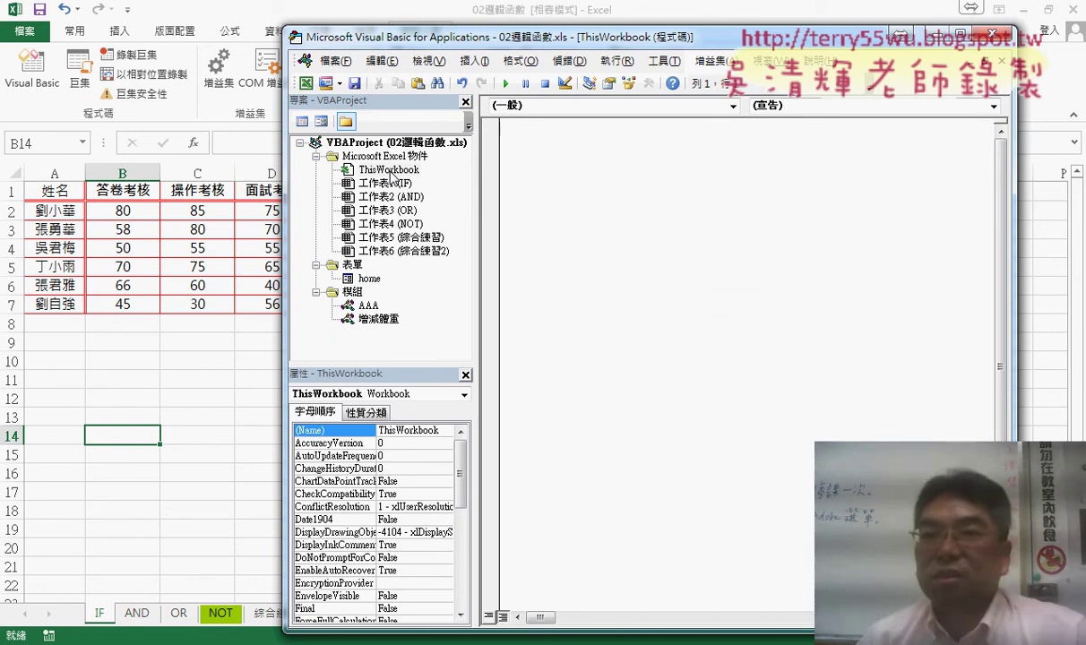
Create an empty Workbook_Open event procedure in ThisWorkbook.
left_click(573, 106)
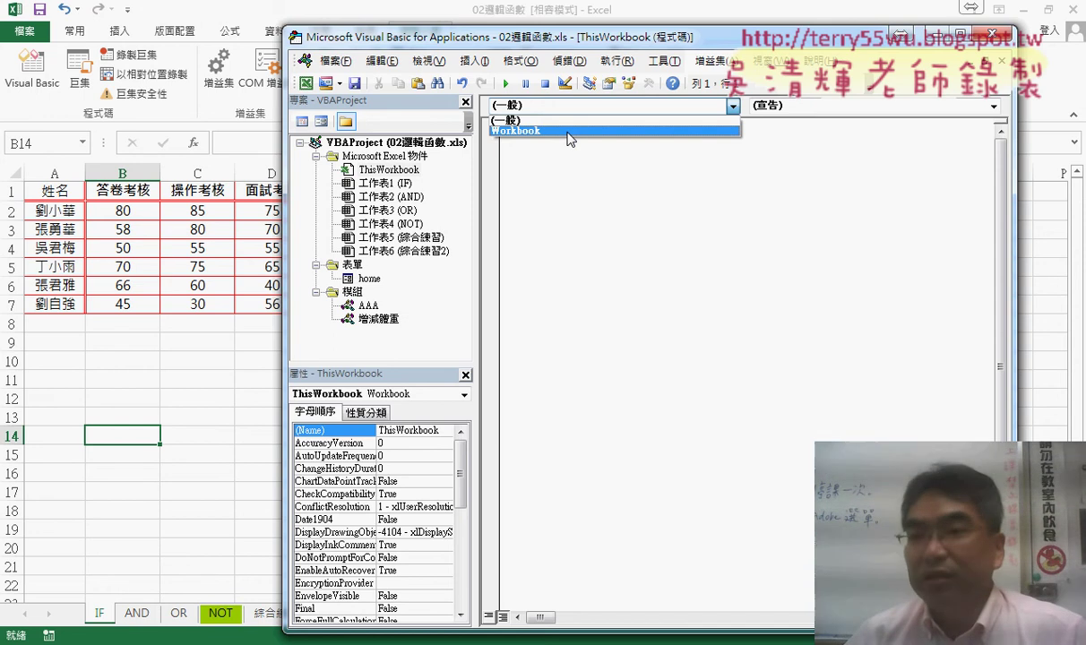
left_click(568, 133)
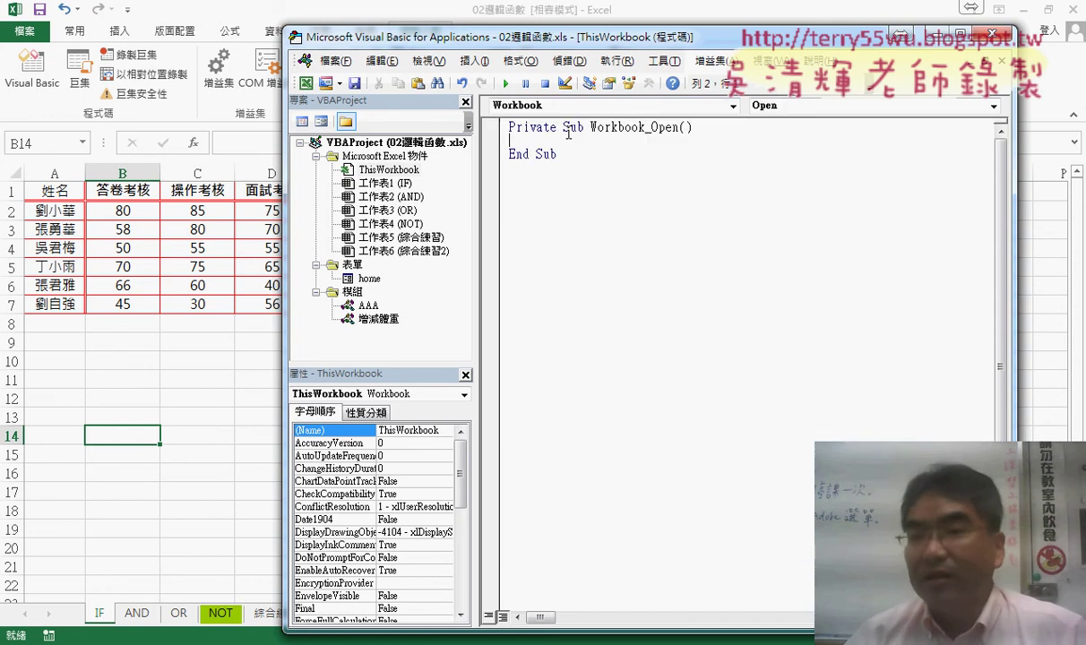
left_click(786, 107)
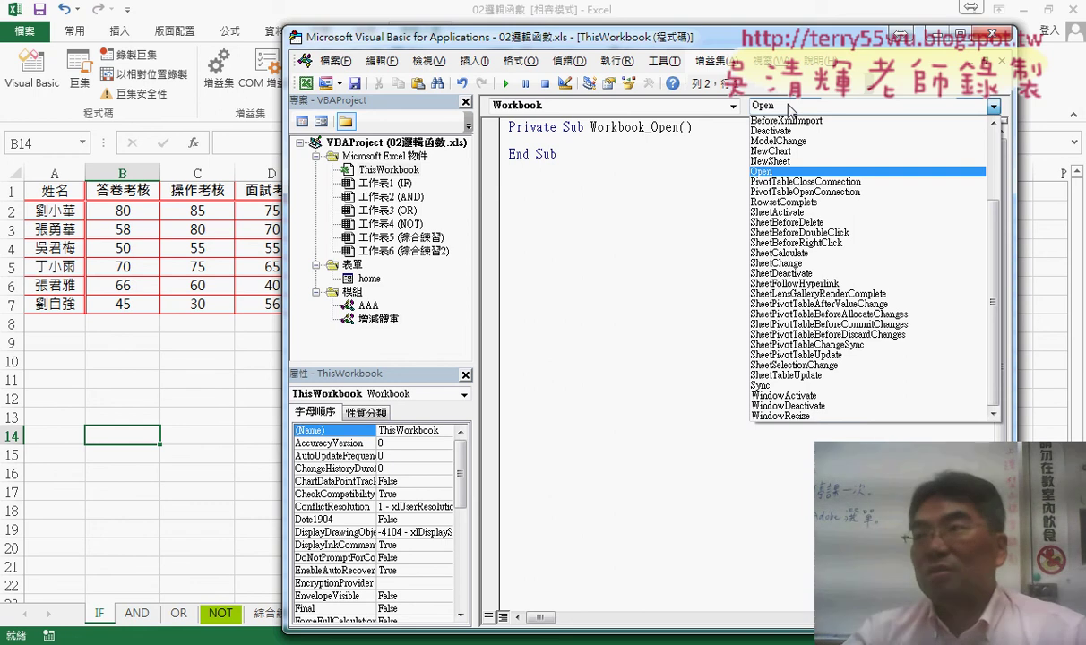
left_click(776, 173)
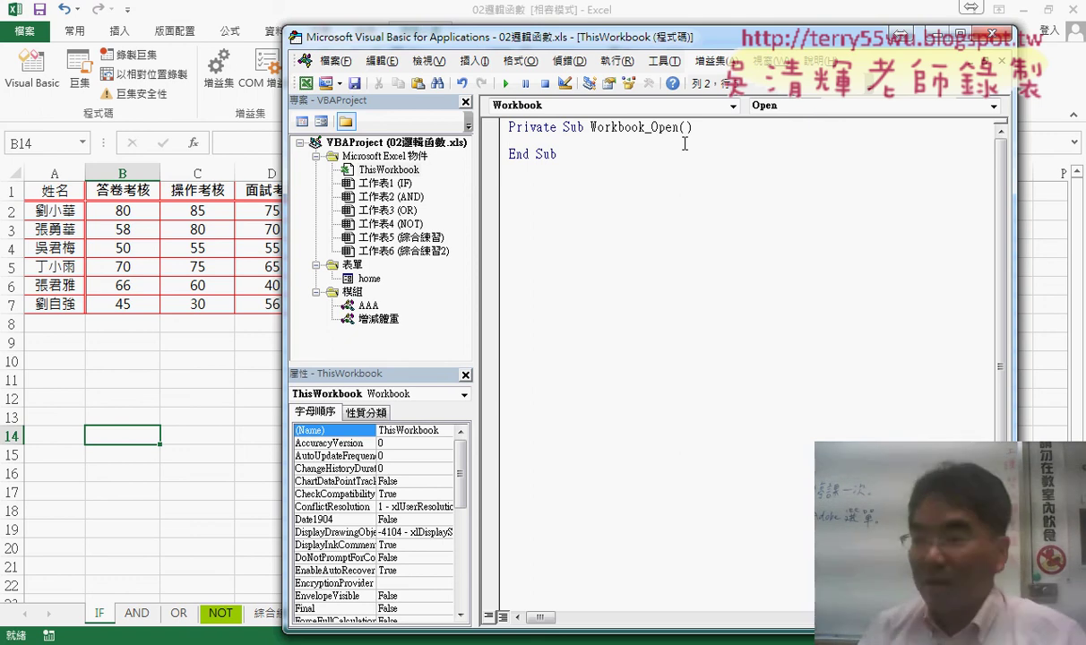
Add the statement home.Show inside Workbook_Open, then close the VBA editor.
key("Tab")
type("ho")
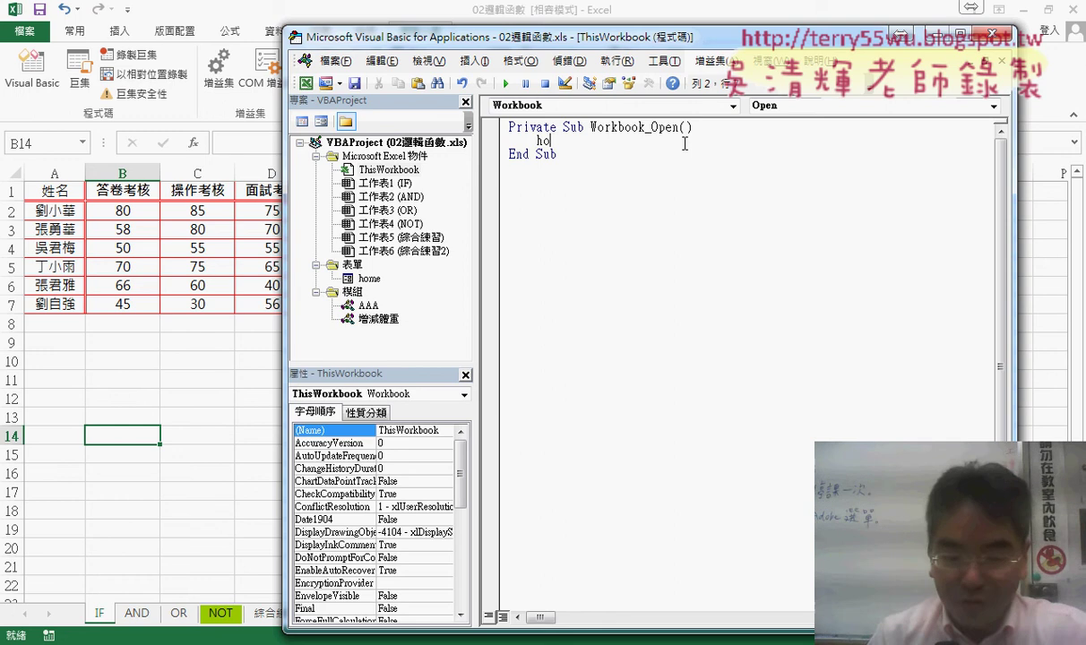
type("me.")
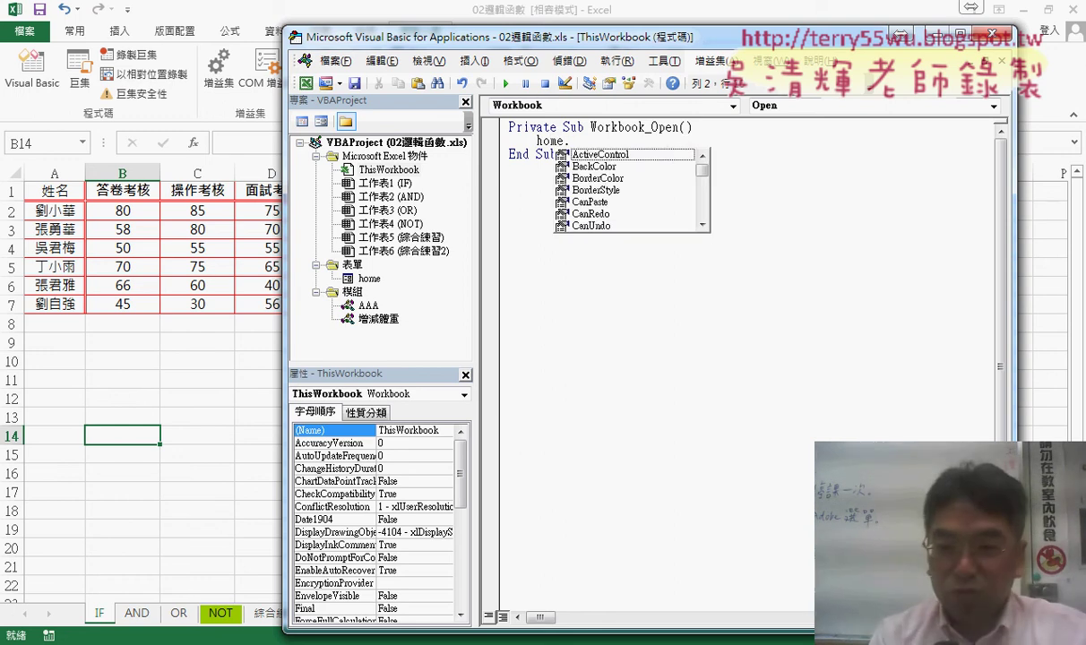
type("sho")
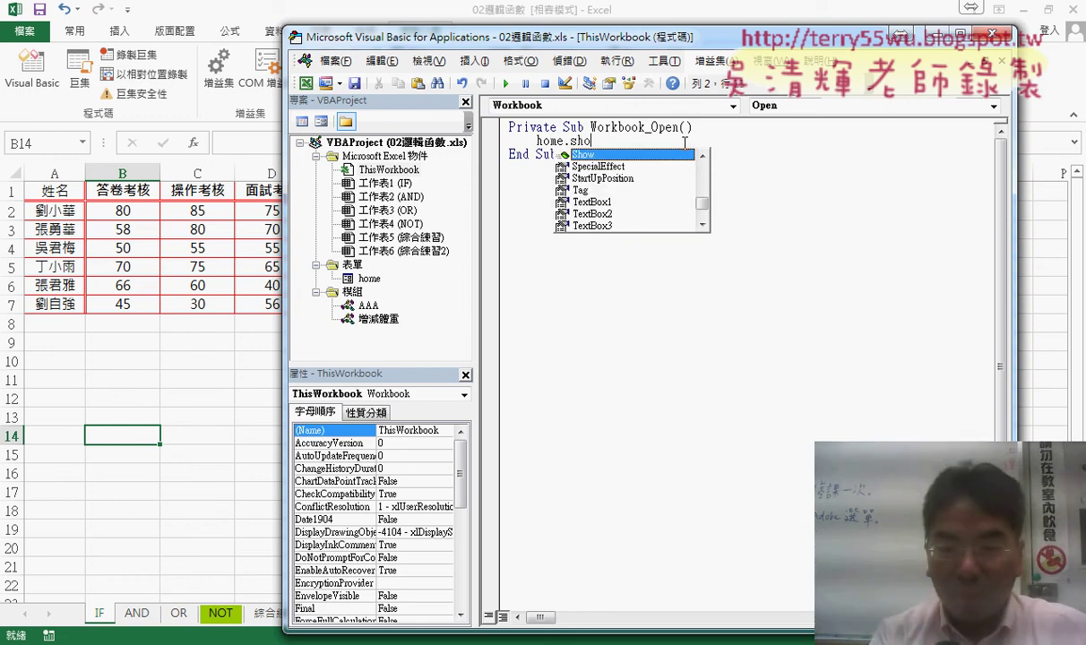
type("w")
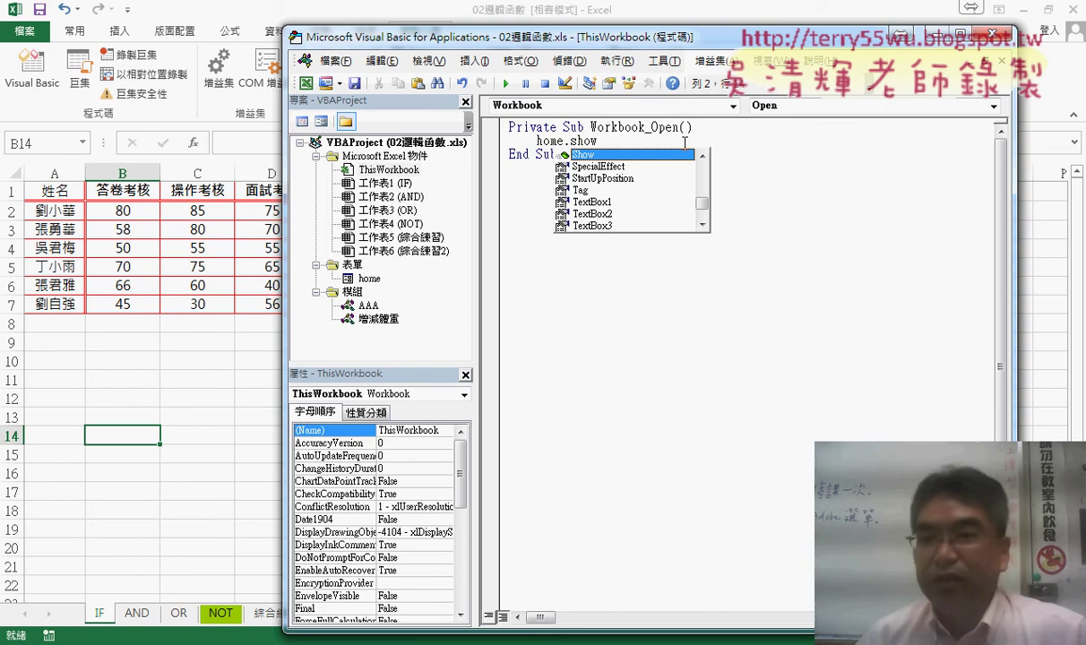
left_click(894, 300)
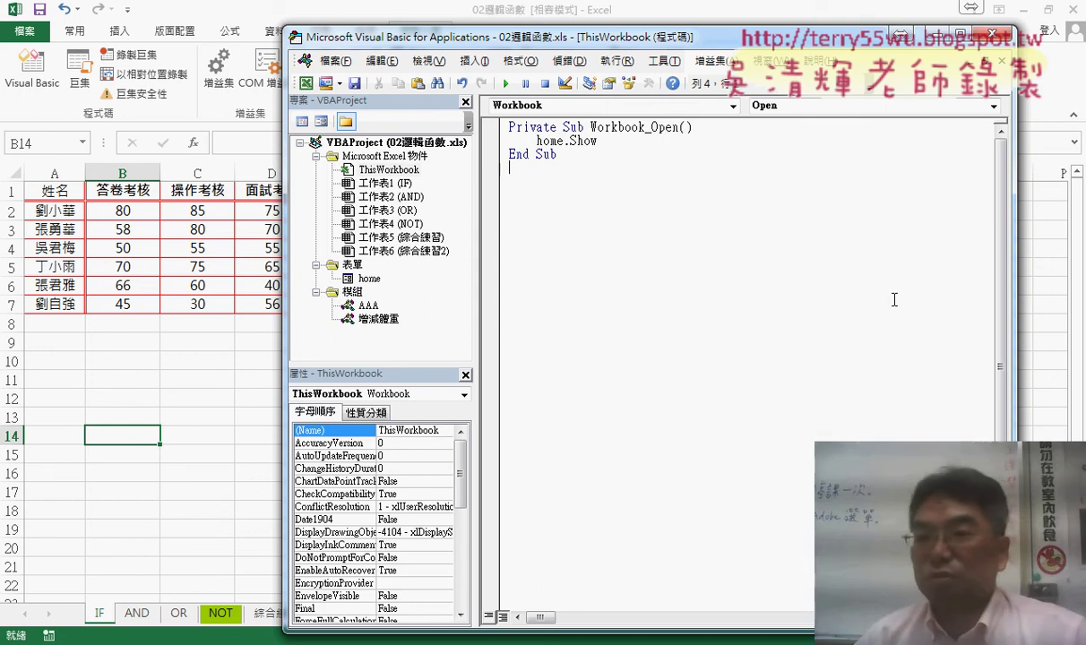
left_click_drag(719, 128, 525, 132)
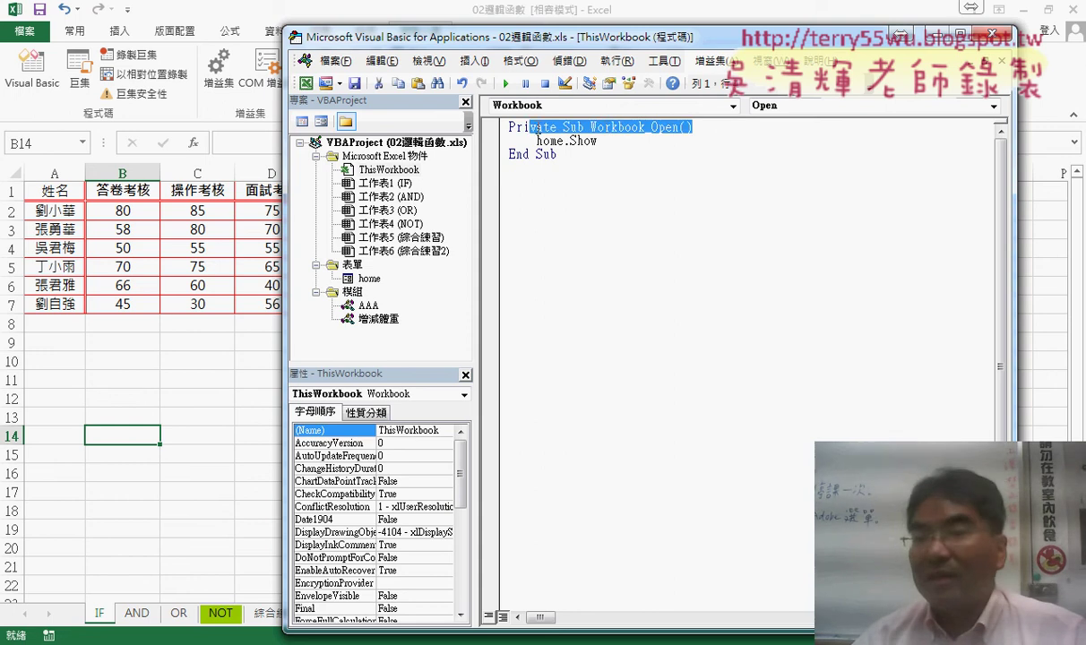
mouse_move(580, 153)
left_mouse_down()
mouse_move(509, 154)
mouse_move(605, 140)
left_mouse_up()
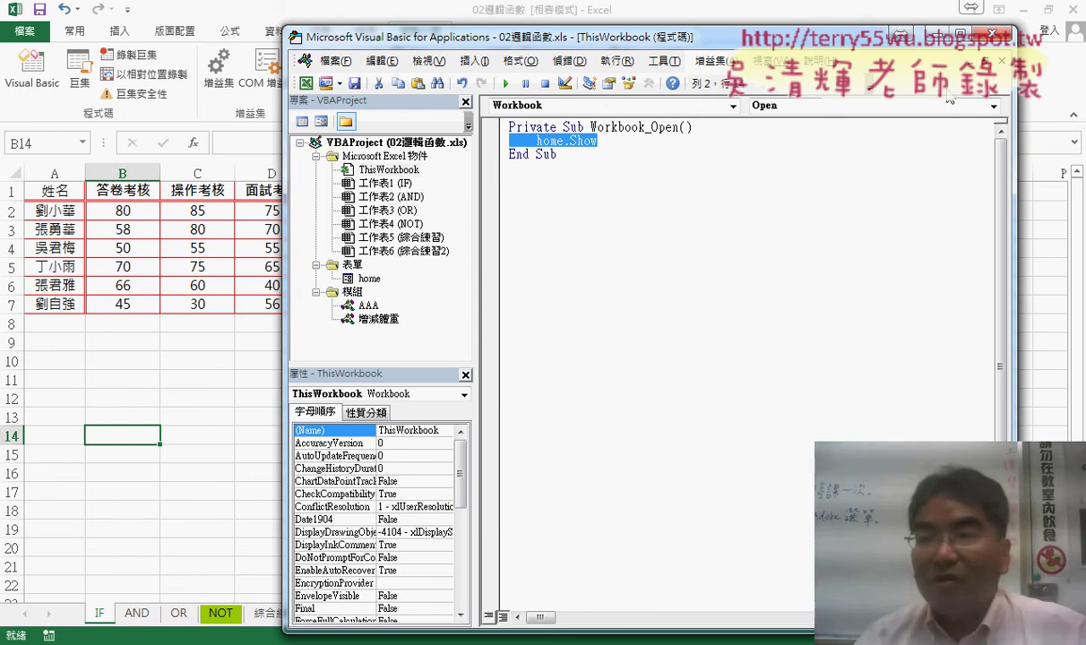
left_click(953, 37)
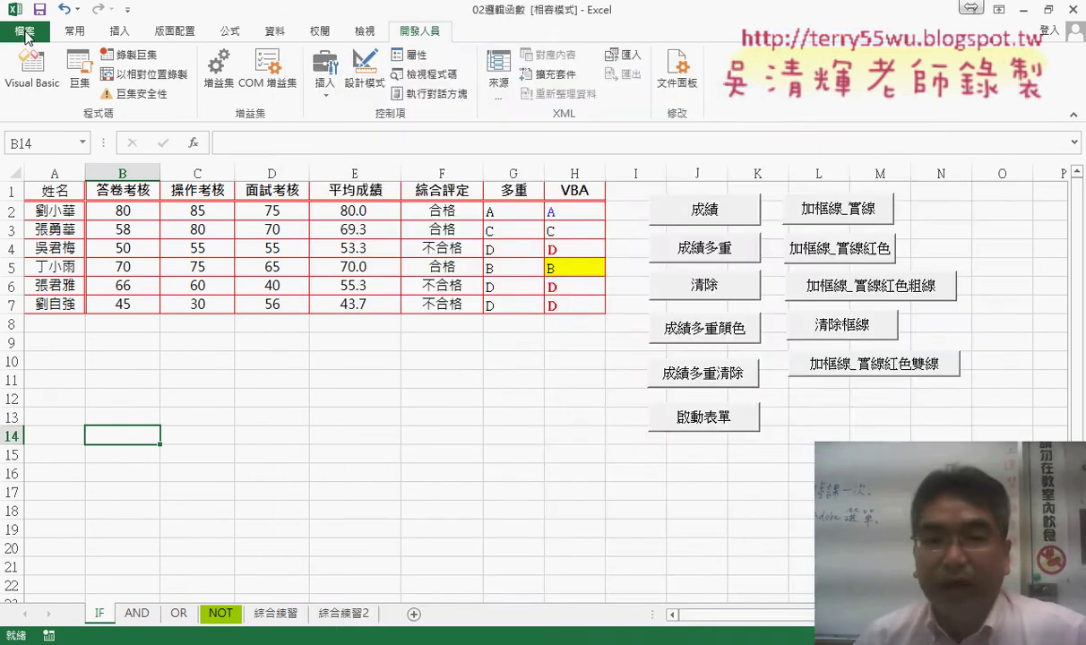
Save the workbook to the Desktop as 02邏輯函數 in Excel 97-2003 format, then exit Excel.
left_click(24, 31)
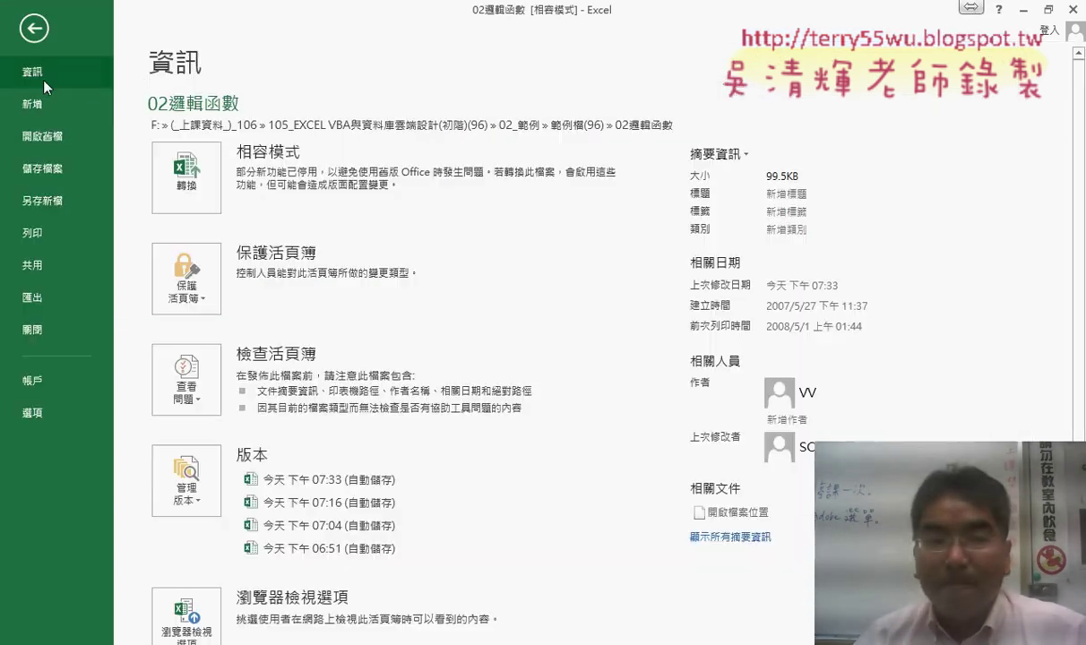
left_click(49, 199)
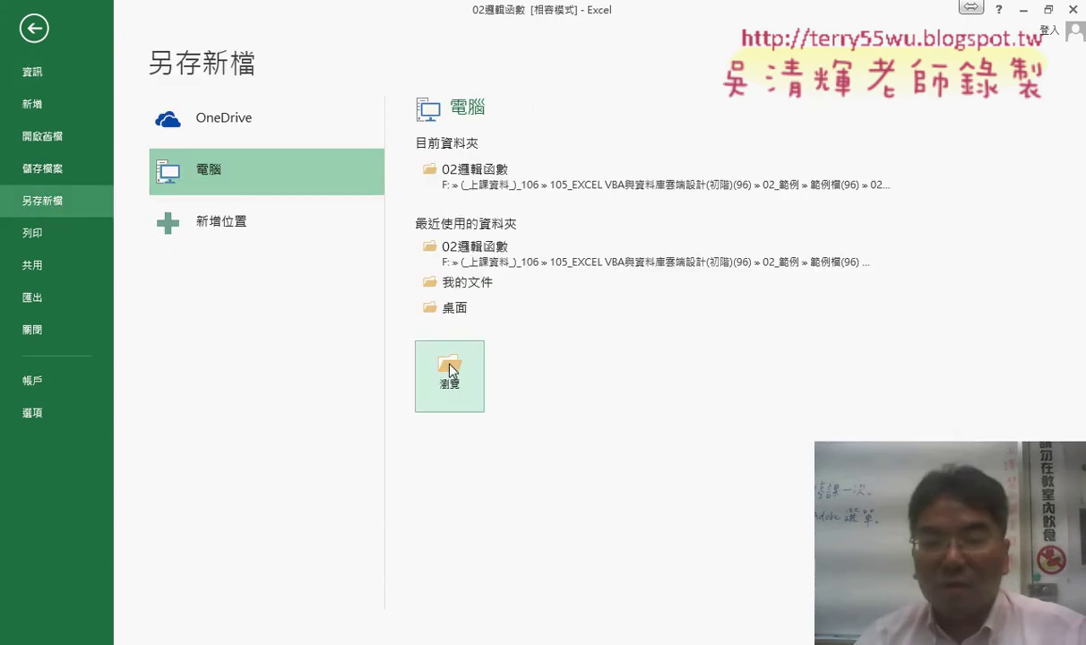
left_click(426, 346)
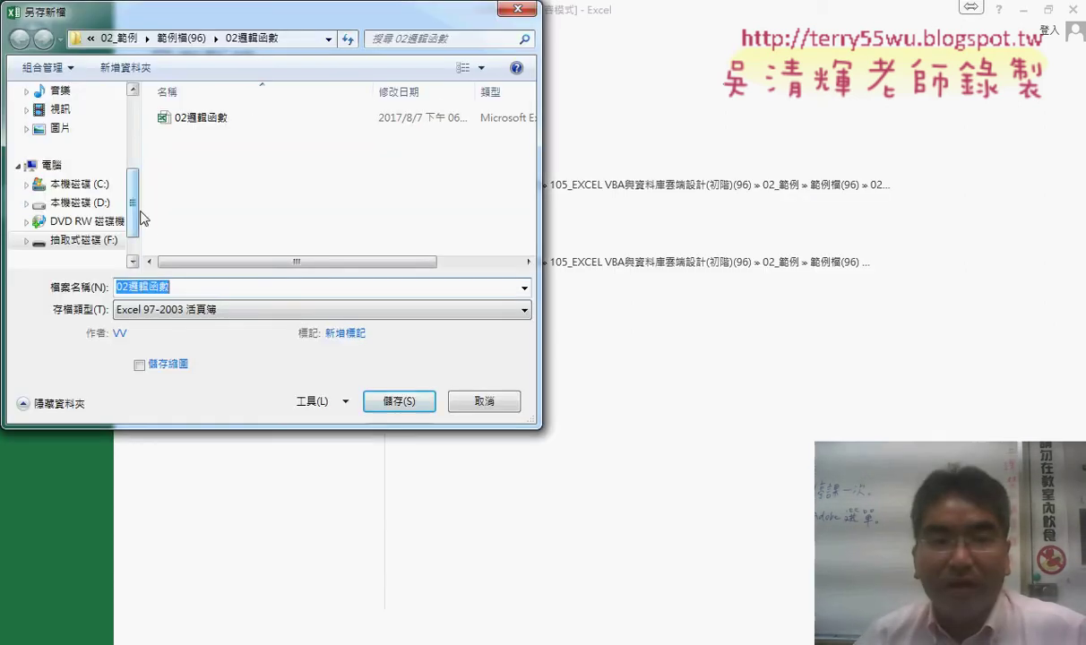
left_click_drag(134, 215, 134, 133)
left_click(98, 172)
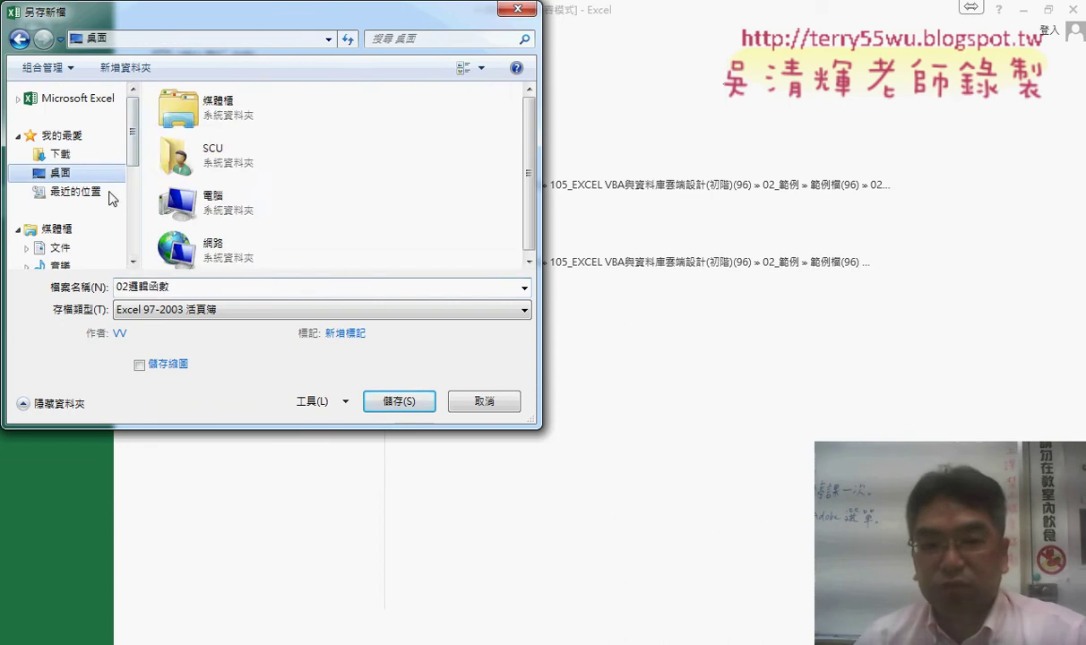
left_click(398, 401)
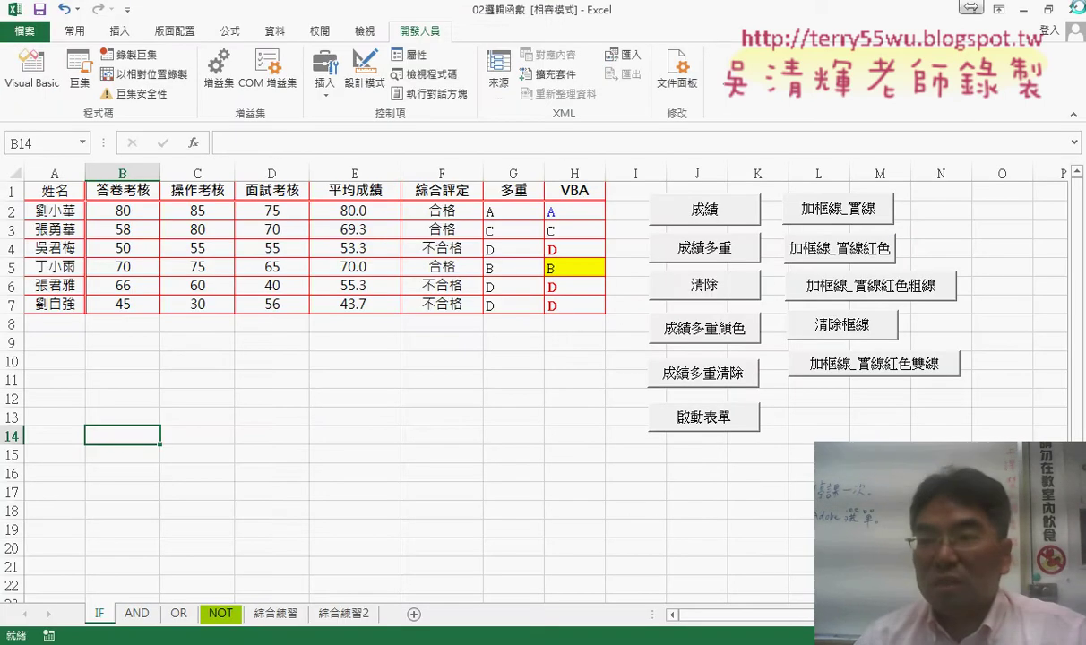
left_click(1078, 7)
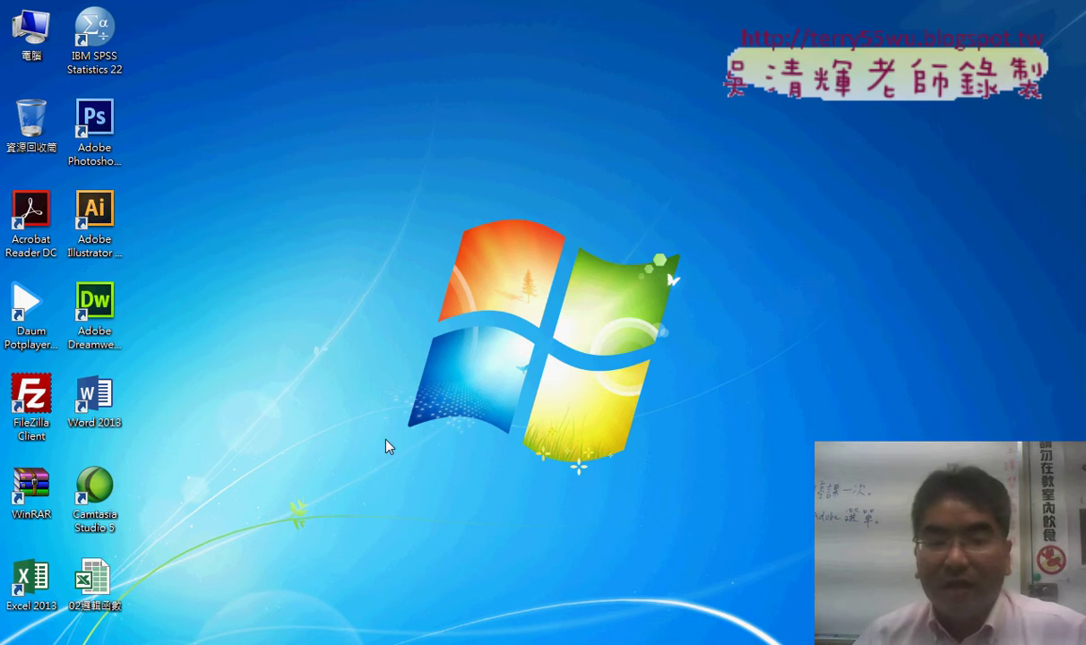
Reopen 02邏輯函數 with macros enabled, dismiss the auto-launched 成績系統 form, and show the Developer tab.
double_click(94, 578)
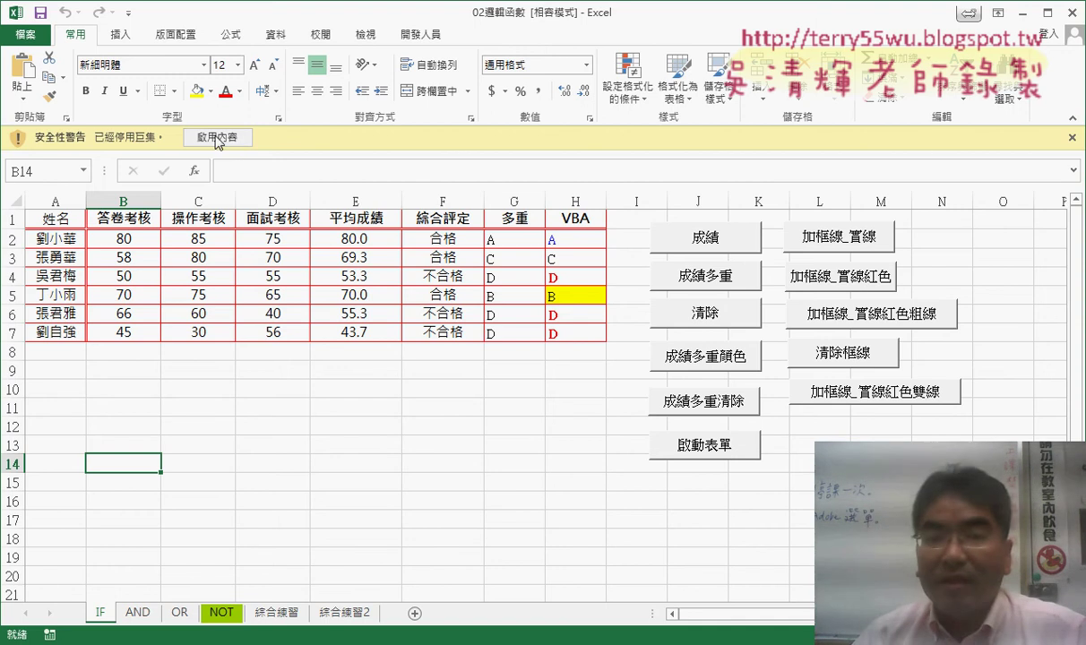
left_click(229, 144)
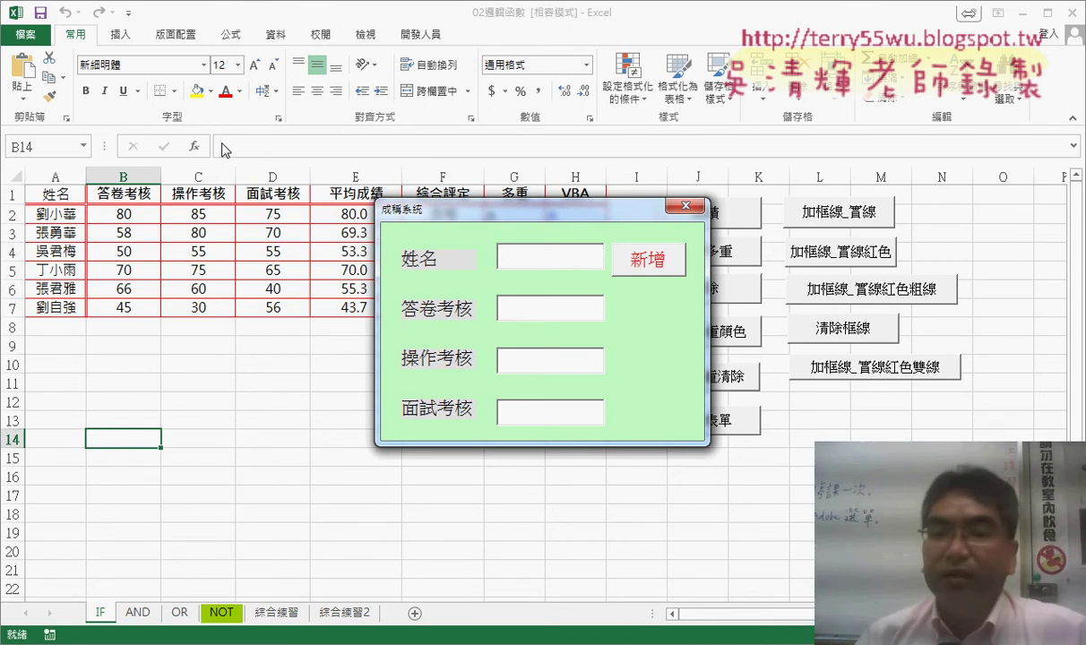
left_click(685, 207)
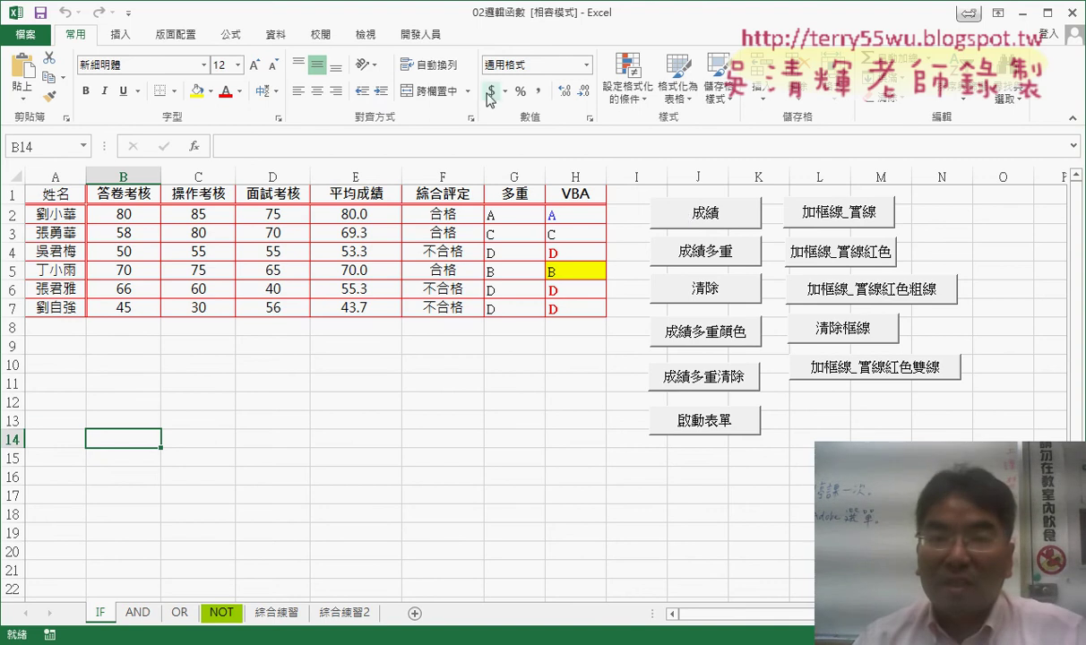
left_click(414, 36)
Display the ThisWorkbook code and highlight the home.Show line in Workbook_Open.
left_click(32, 74)
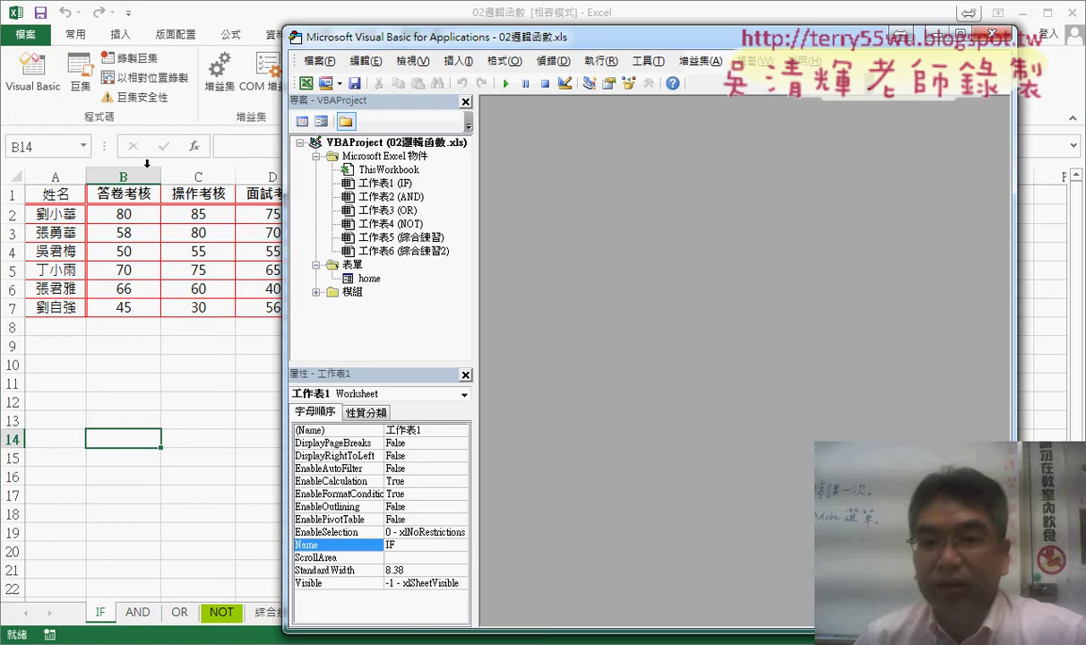
double_click(388, 169)
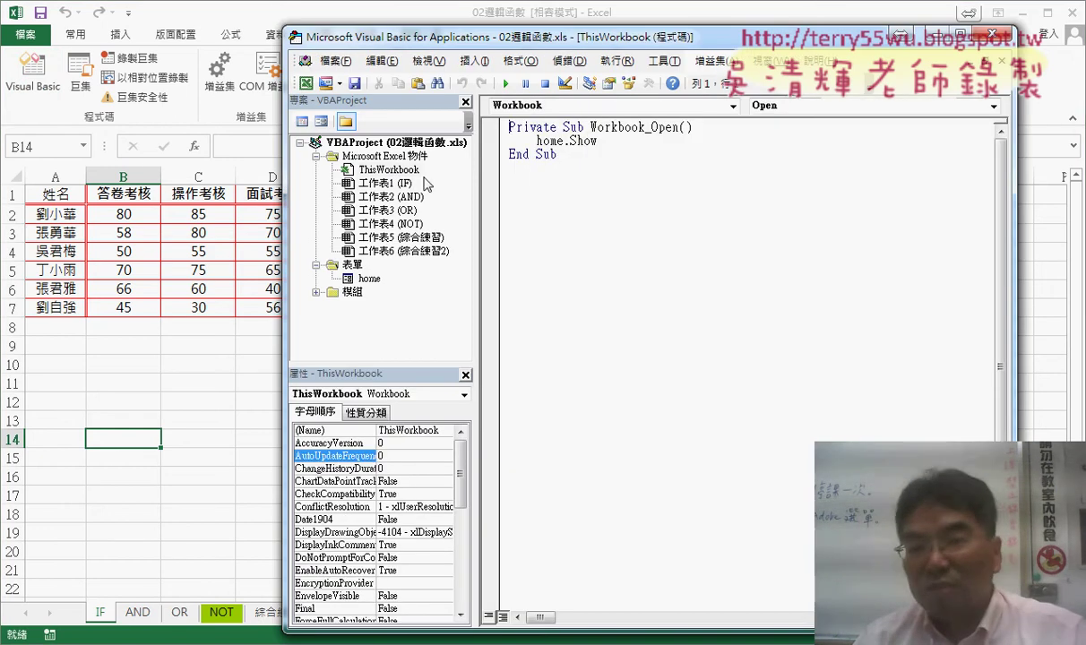
double_click(574, 141)
left_click_drag(572, 141, 538, 141)
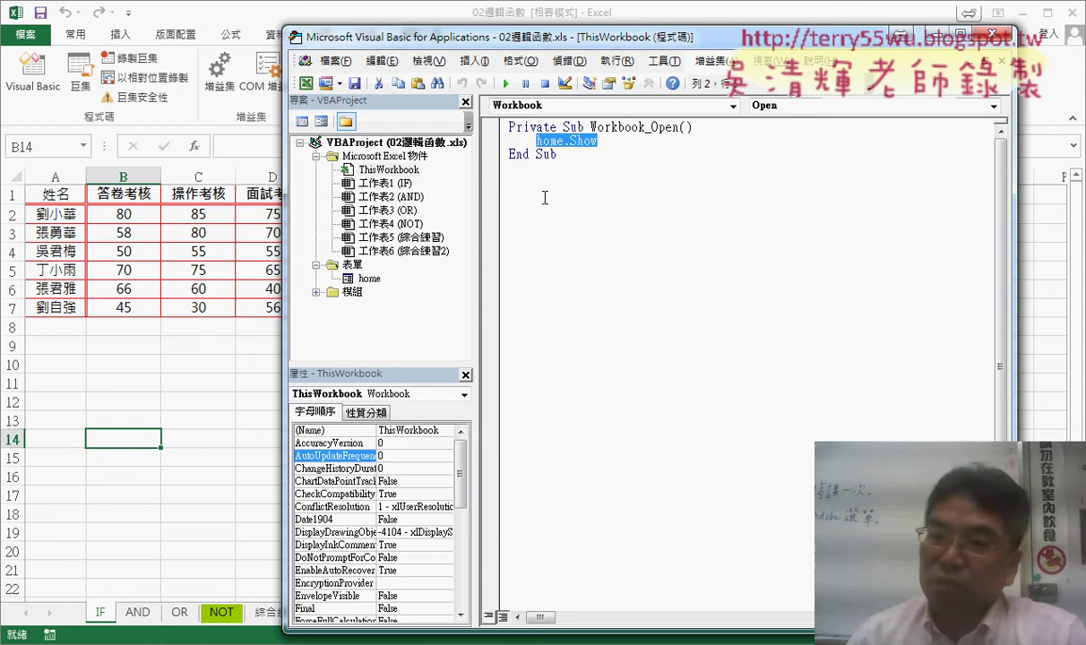
Back in Excel, launch the 成績系統 form and move it off the data table.
left_click(369, 277)
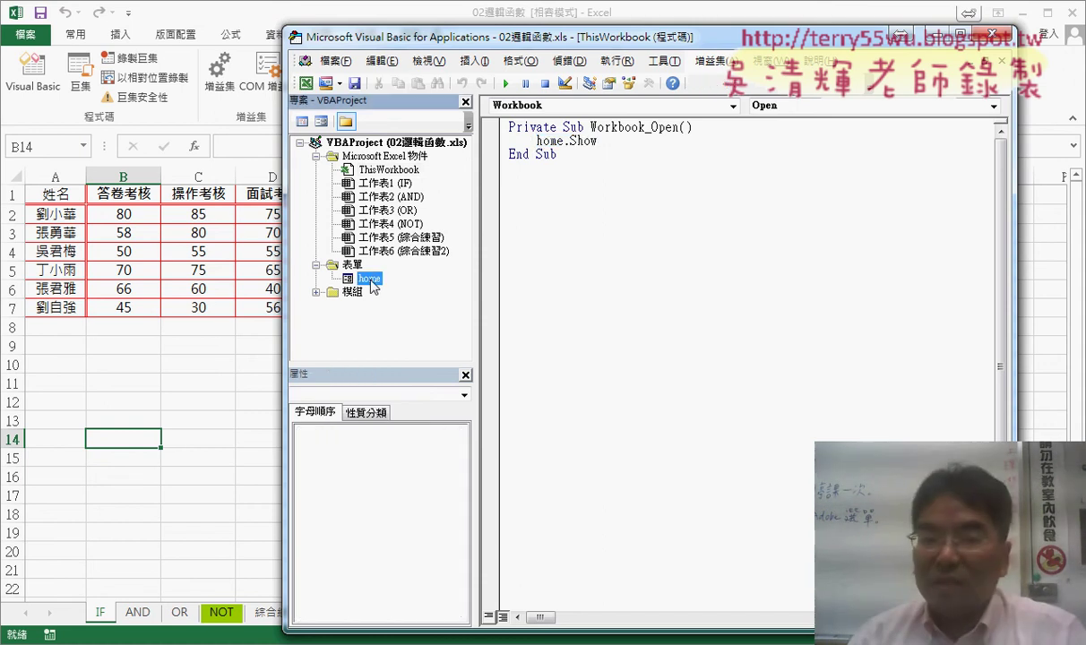
left_click(174, 379)
left_click(674, 419)
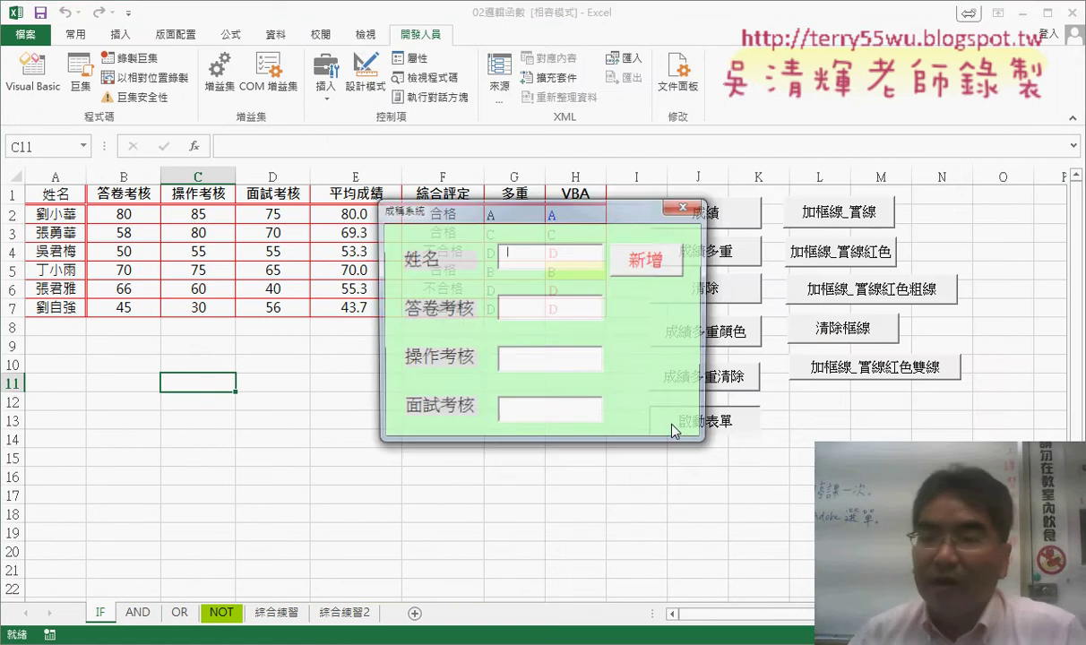
left_click_drag(625, 213, 882, 159)
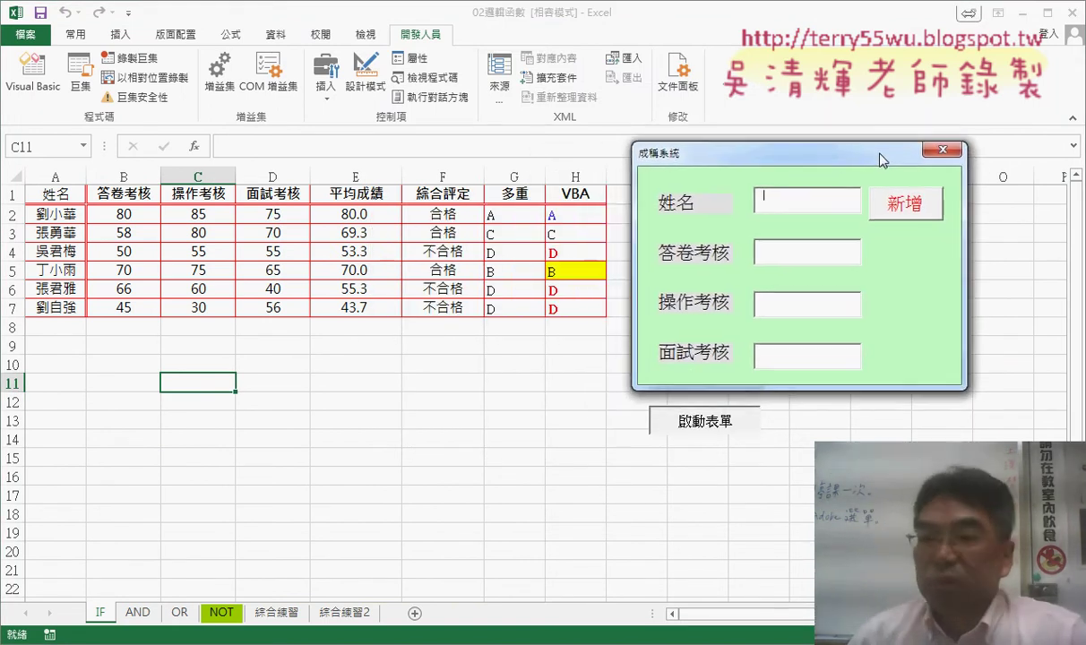
Enter name AAA and scores 80, 60 and 90 in the form's text boxes.
type("AA")
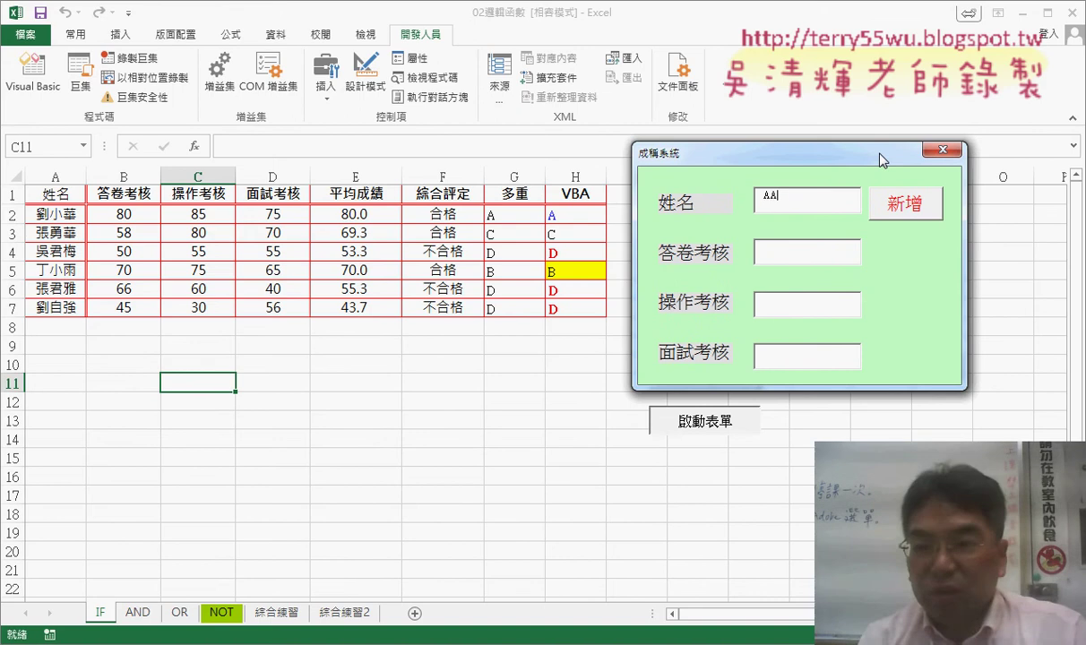
type("A")
key("Tab")
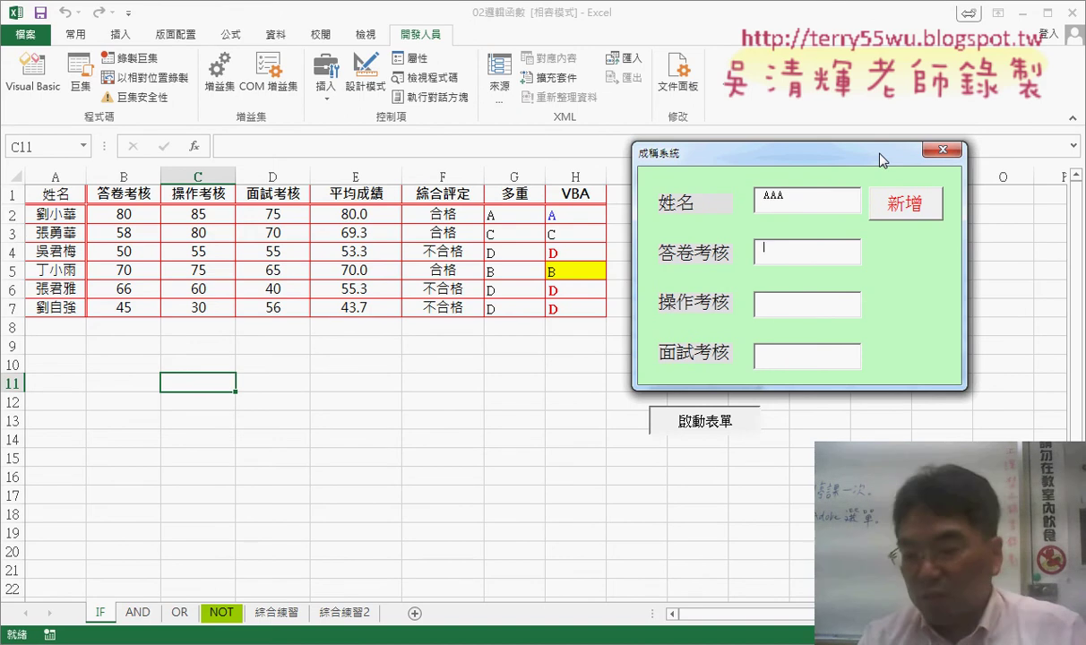
type("80")
key("Tab")
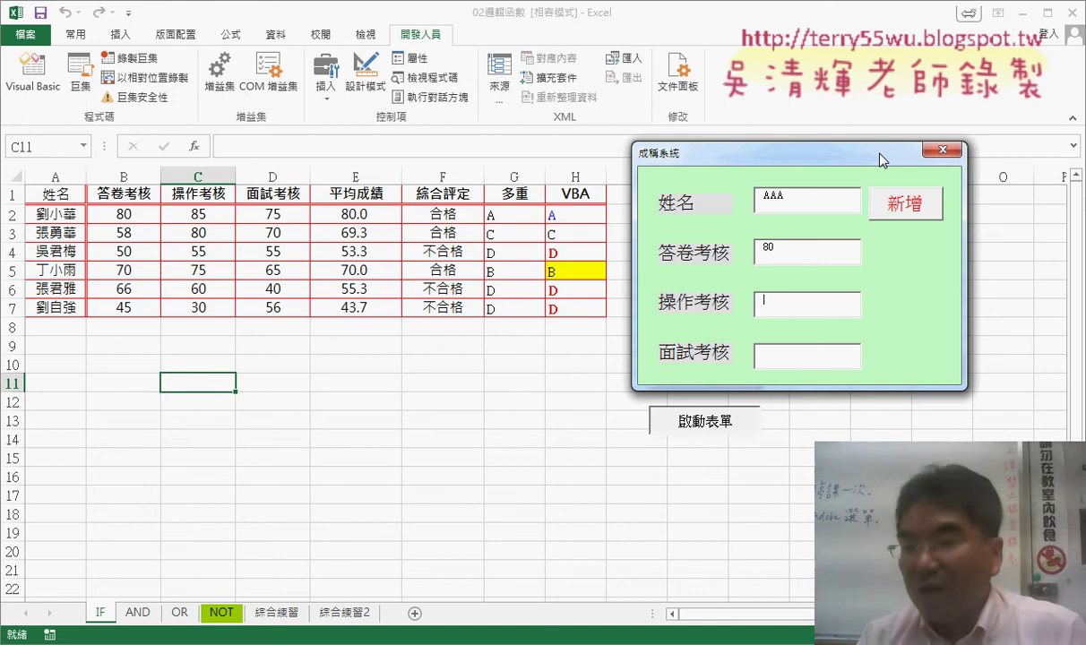
type("60")
key("Tab")
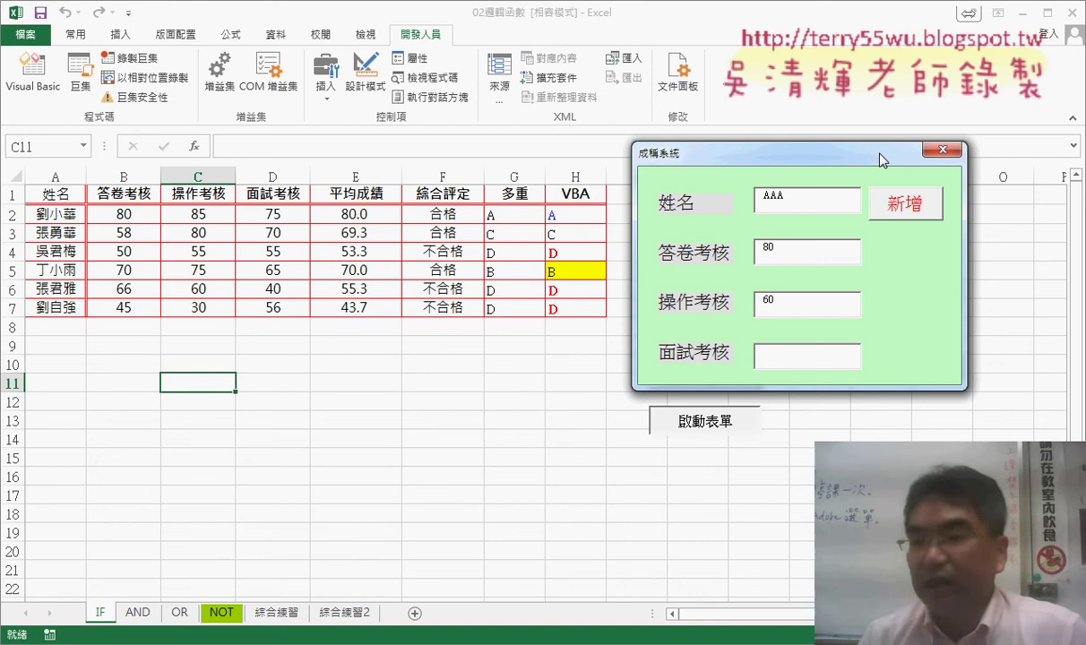
type("90")
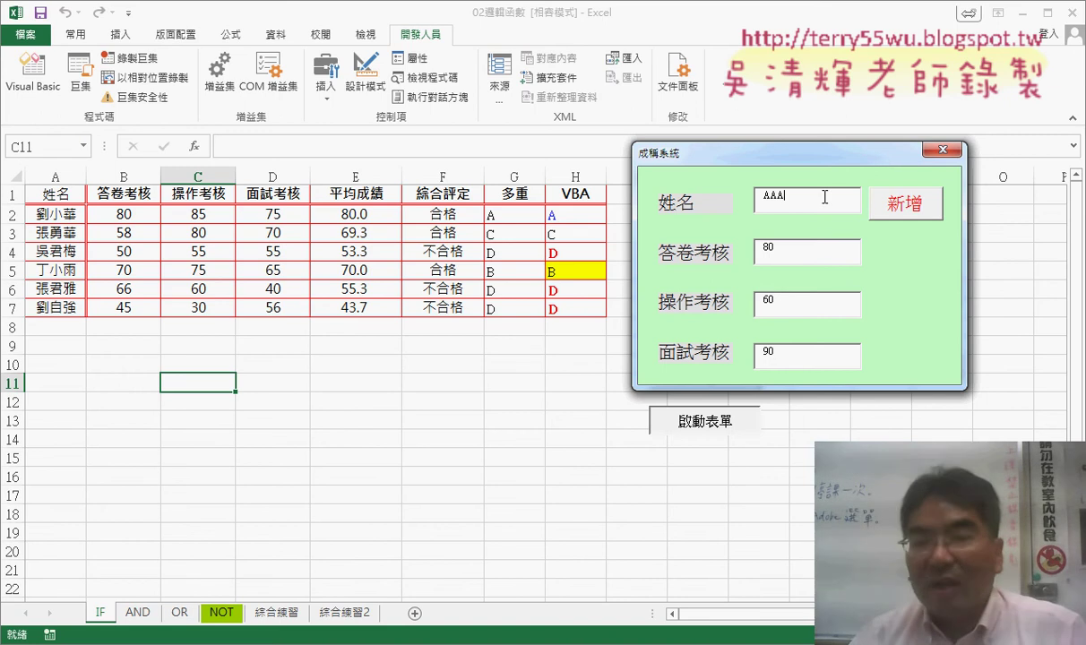
left_click(814, 244)
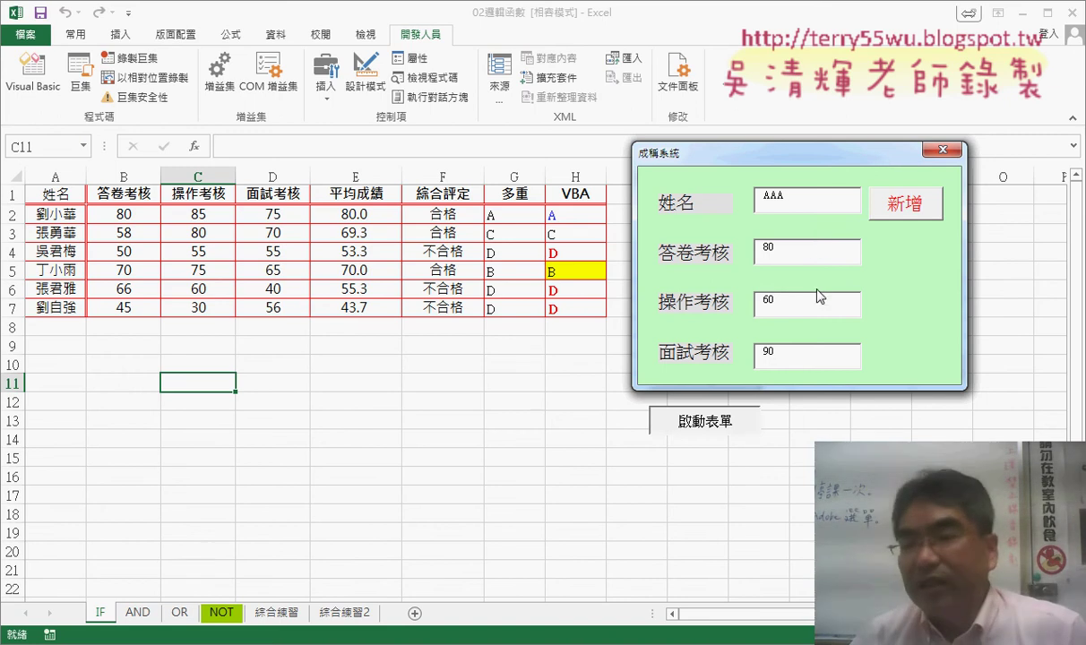
Shift the form further right and submit the record with 新增.
left_click_drag(856, 158, 905, 149)
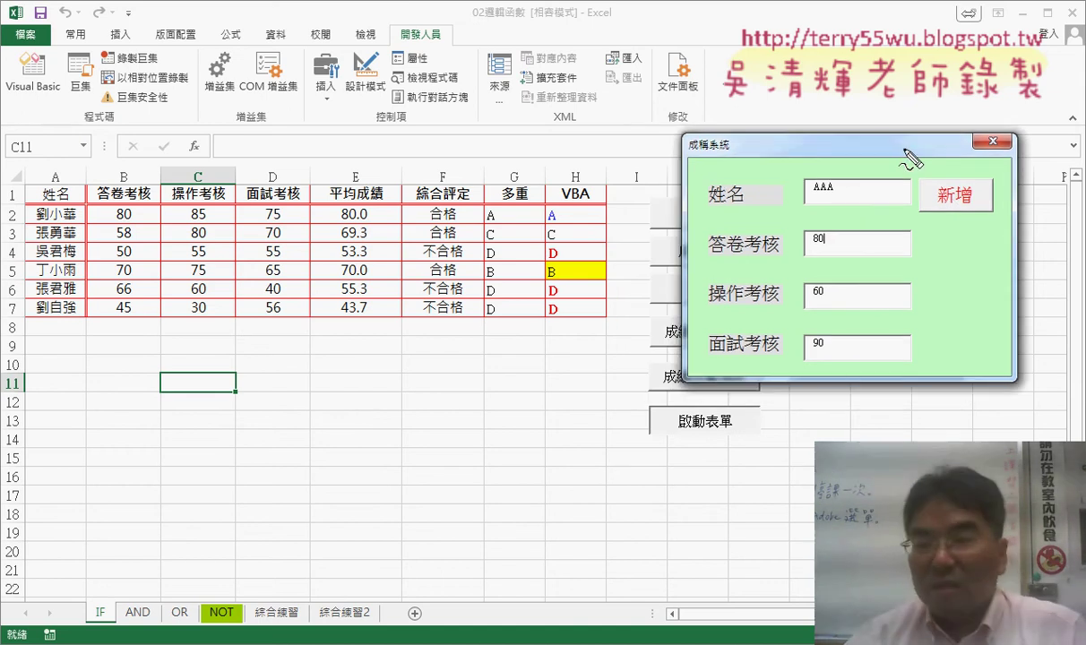
left_click_drag(797, 109, 847, 147)
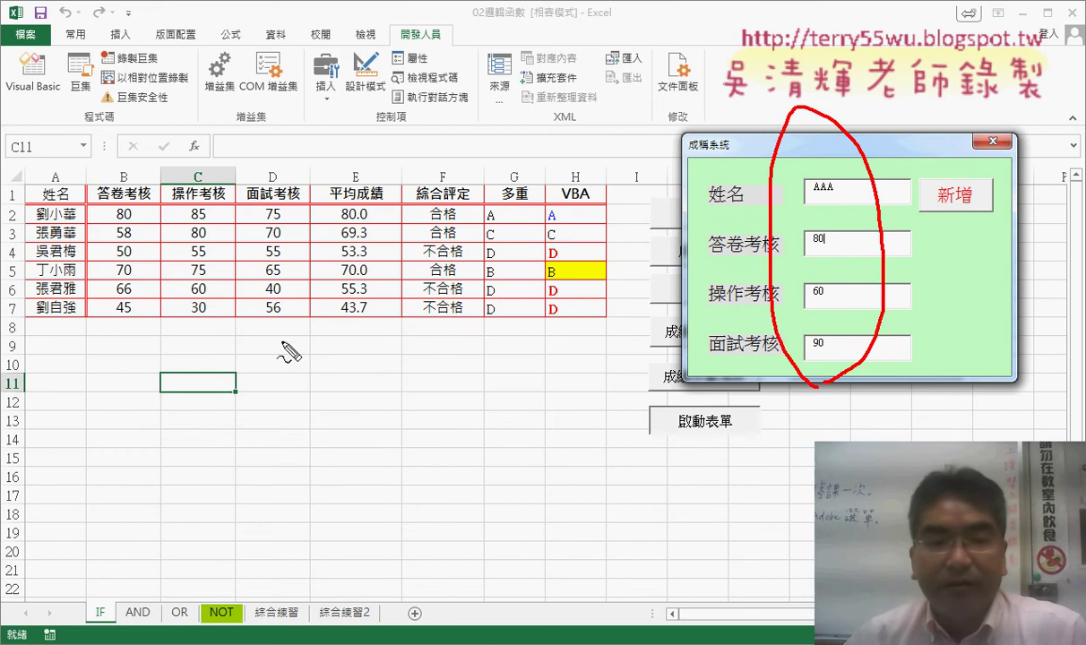
left_click_drag(283, 343, 288, 345)
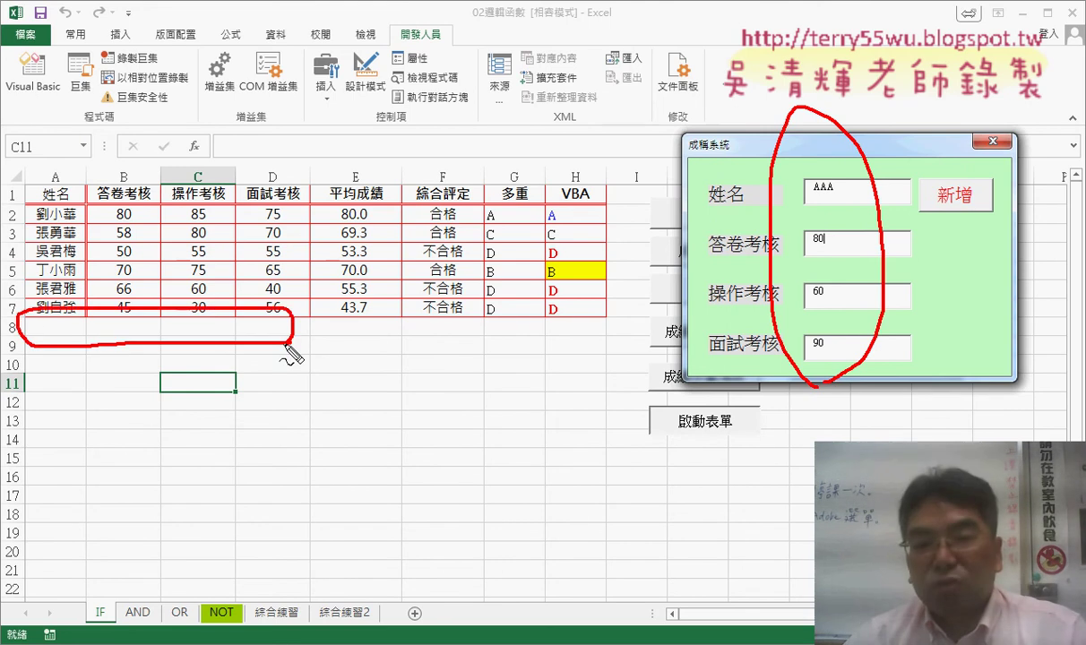
left_click_drag(372, 322, 359, 338)
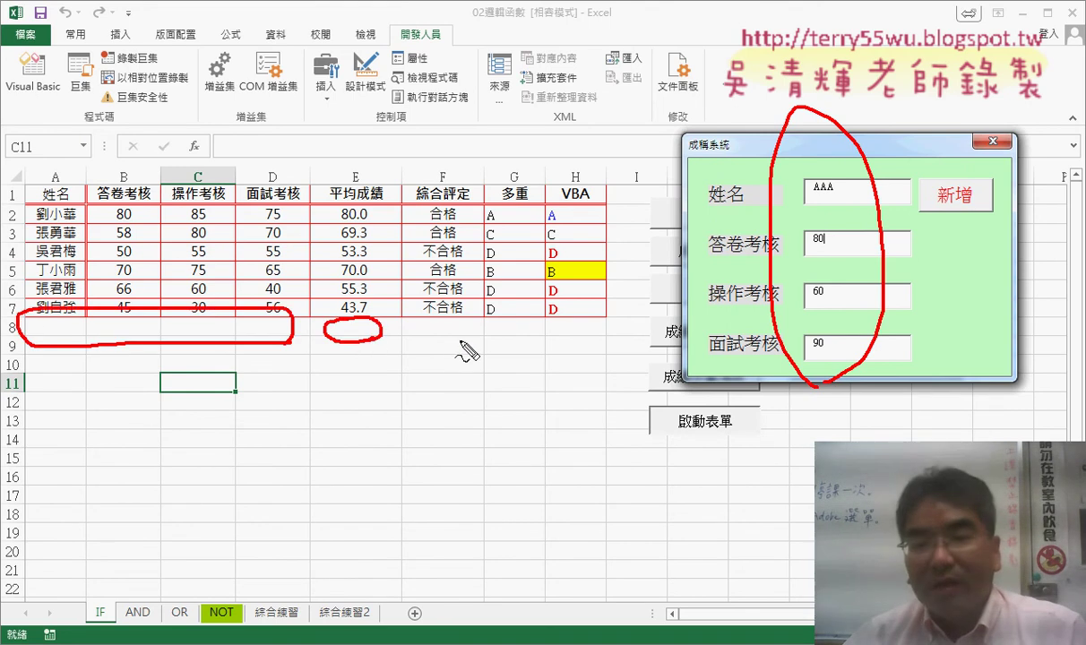
left_click_drag(455, 323, 517, 326)
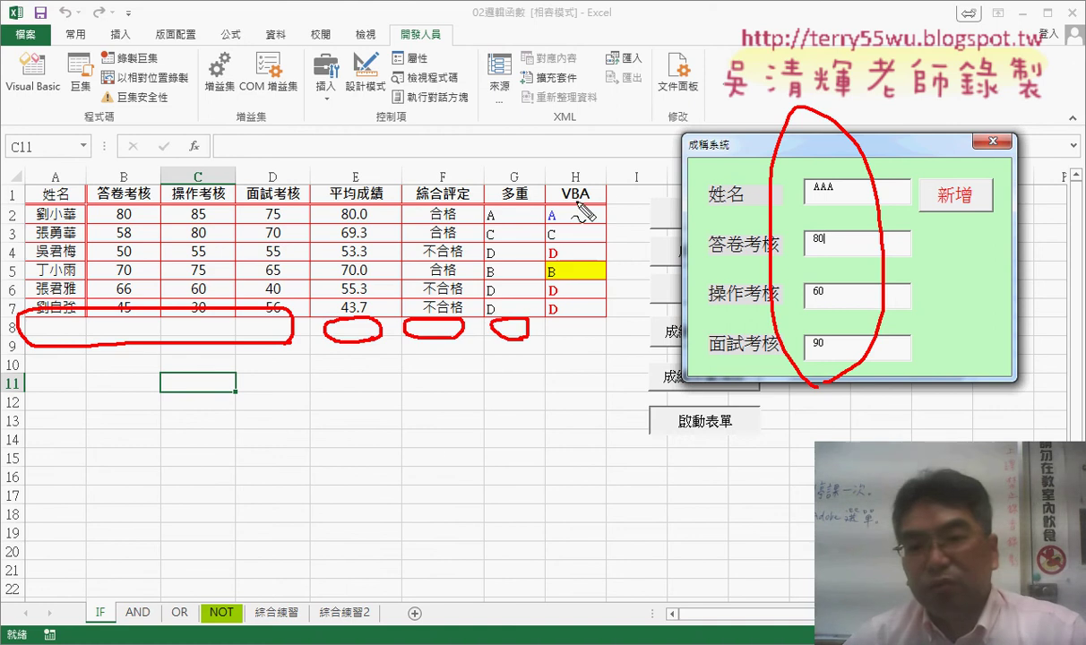
left_click_drag(602, 193, 556, 300)
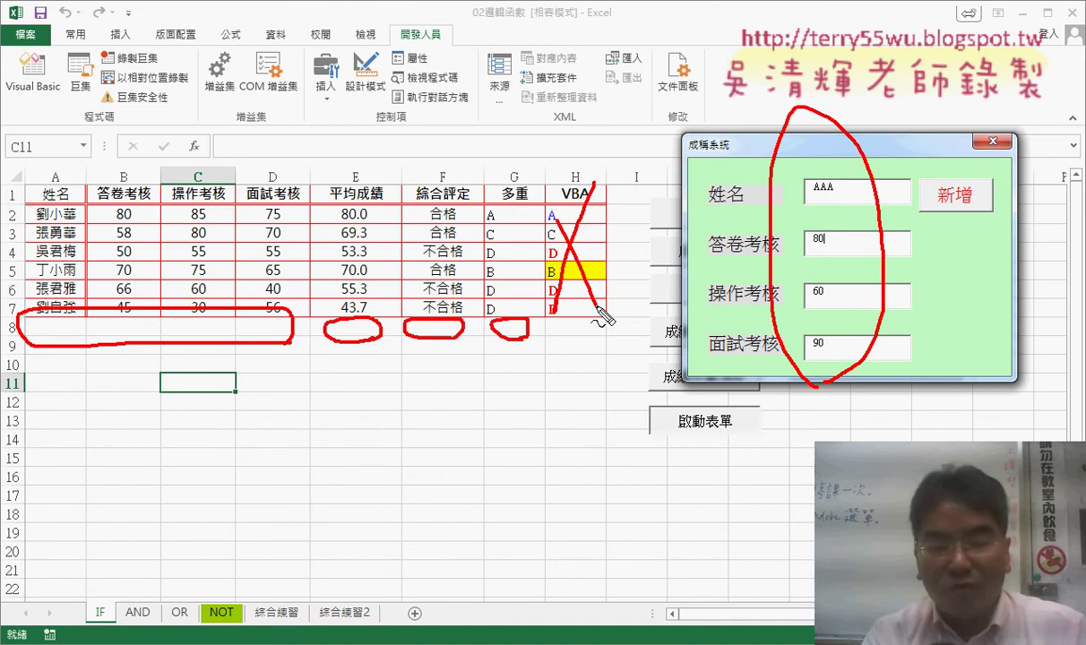
key("e")
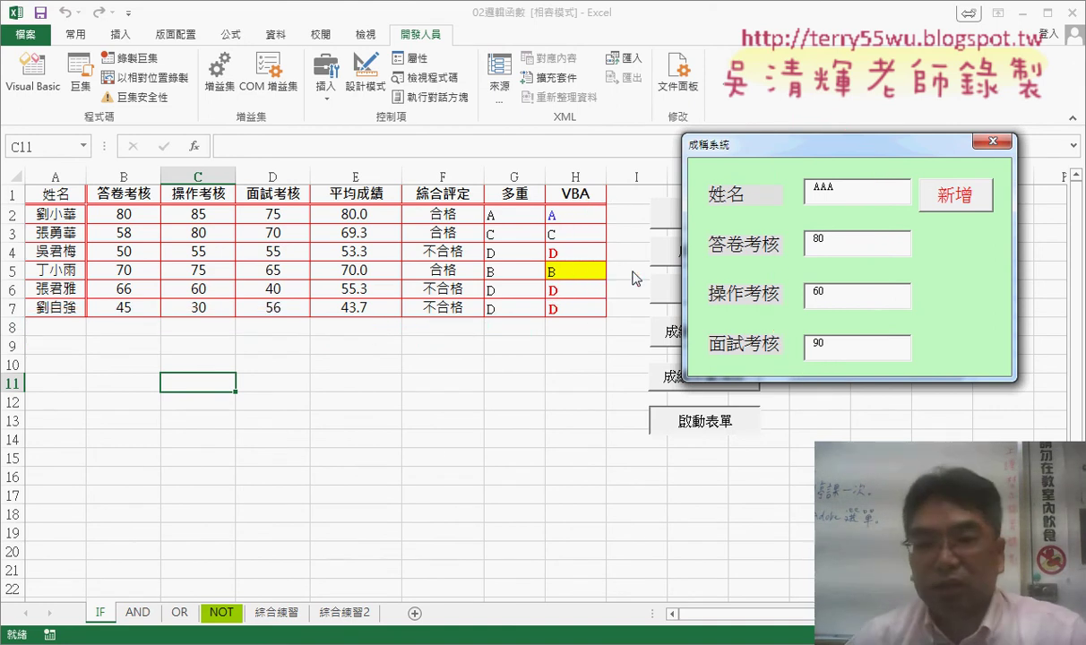
left_click(954, 197)
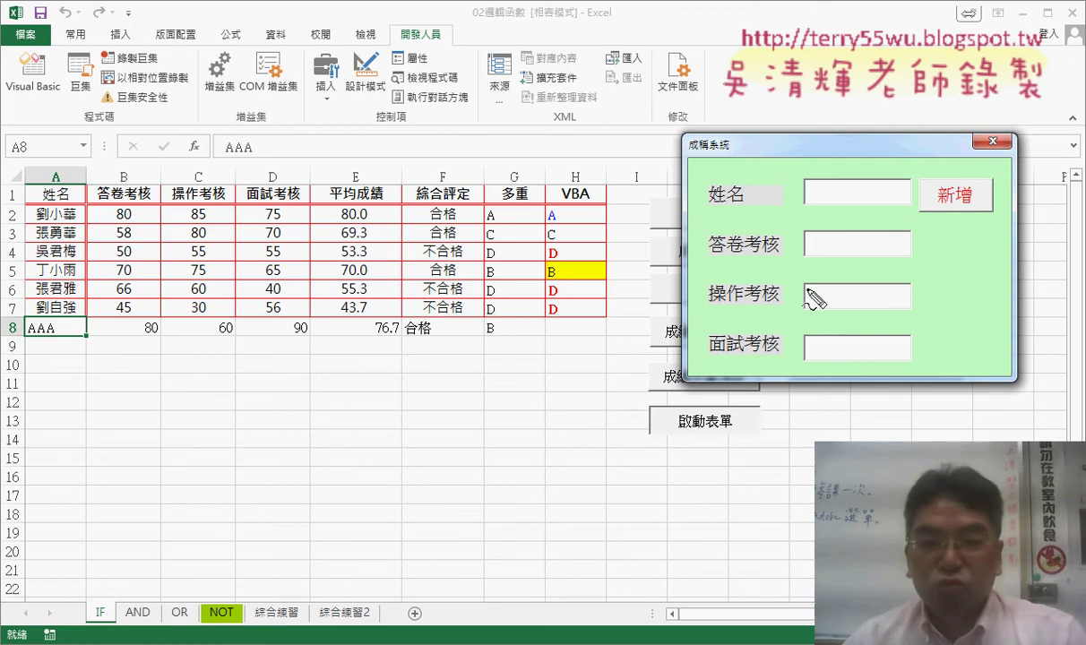
Point out AAA's new row 8 record: 80, 60, 90, average 76.7, 合格, grade B.
mouse_move(310, 350)
left_mouse_down()
mouse_move(20, 349)
mouse_move(318, 352)
left_mouse_up()
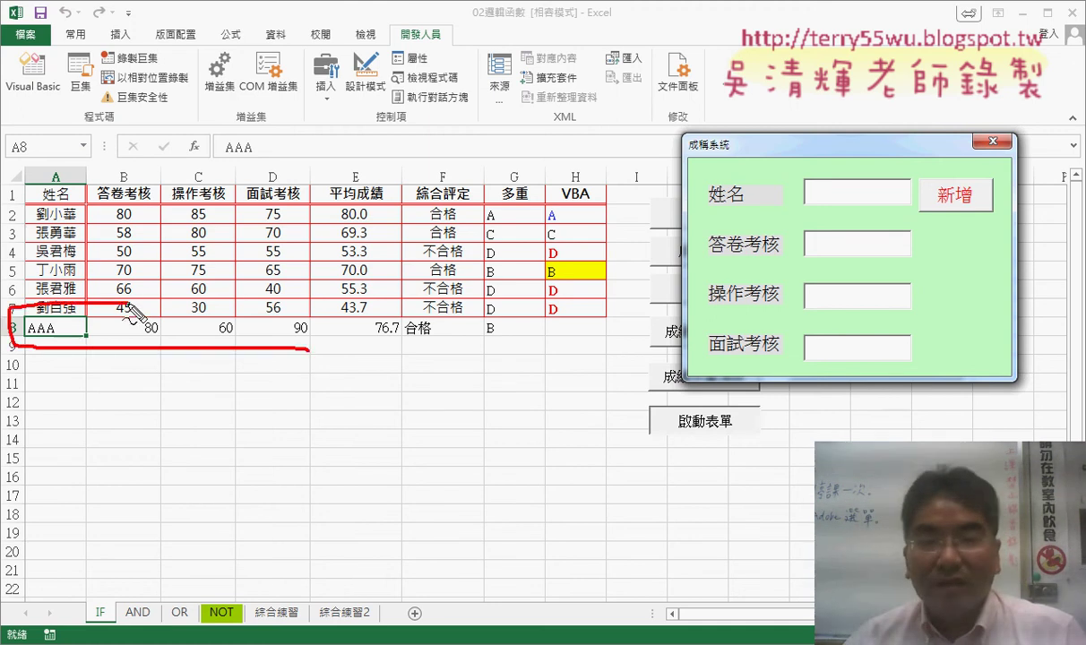
mouse_move(868, 365)
left_mouse_down()
mouse_move(822, 368)
mouse_move(878, 364)
left_mouse_up()
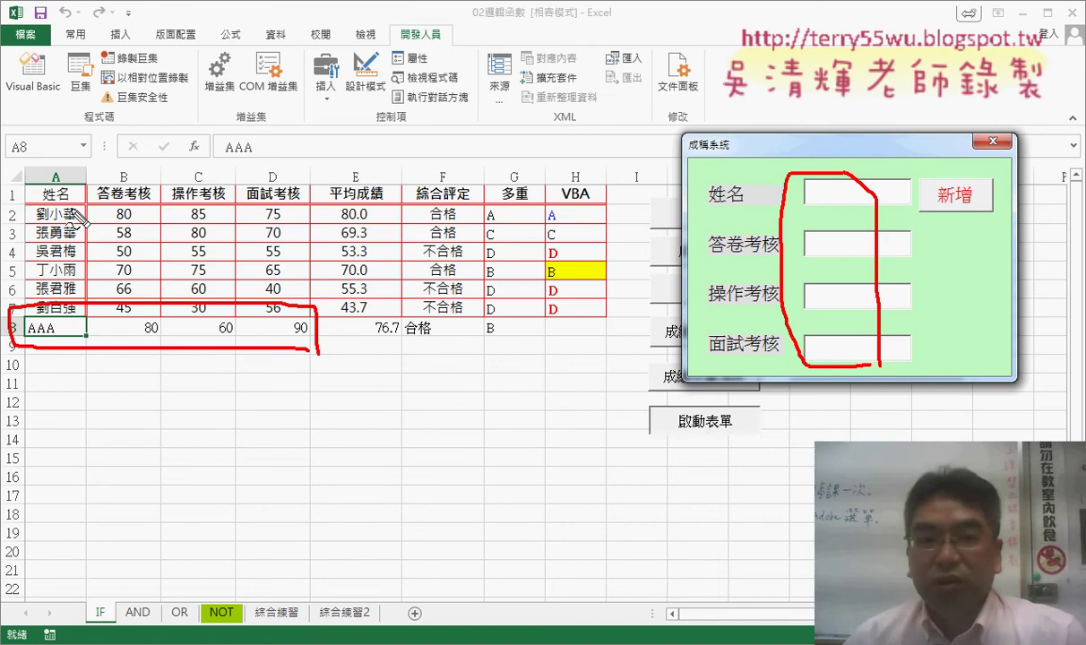
mouse_move(43, 190)
left_mouse_down()
mouse_move(64, 212)
mouse_move(72, 279)
left_mouse_up()
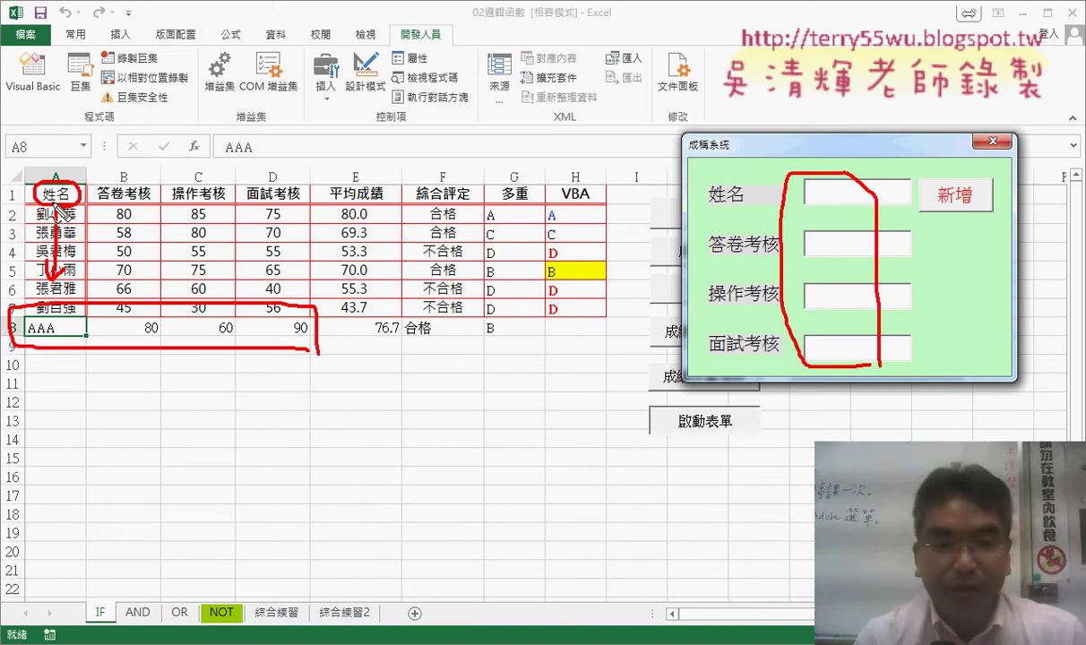
key("Escape")
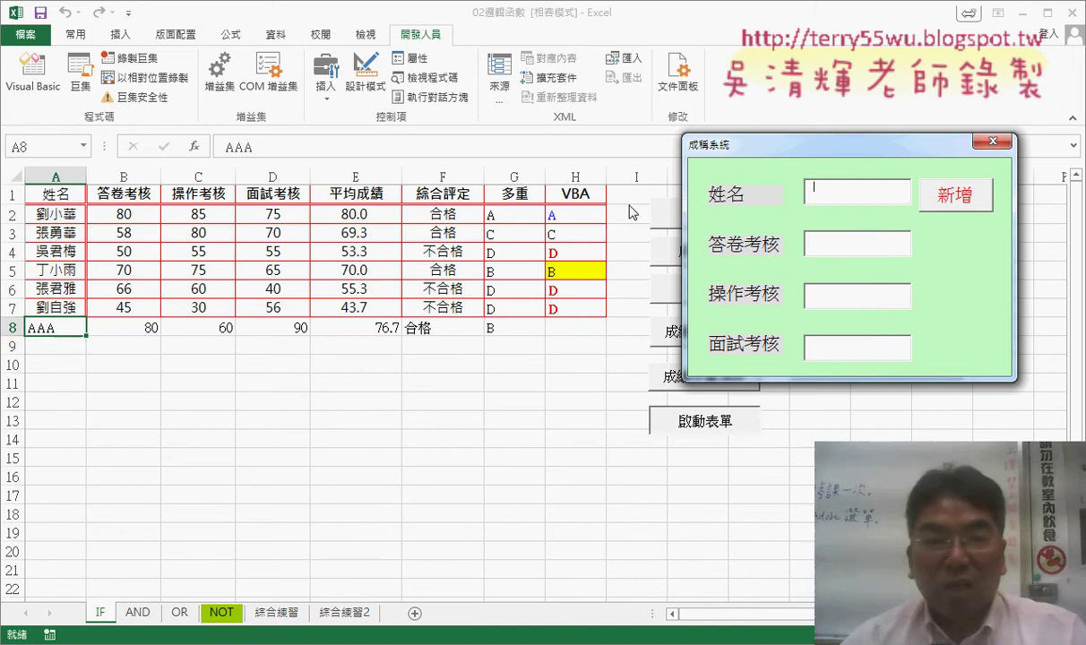
Close the 成績系統 form, then delete and restore the 姓名 header in A1.
left_click(992, 141)
left_click(71, 194)
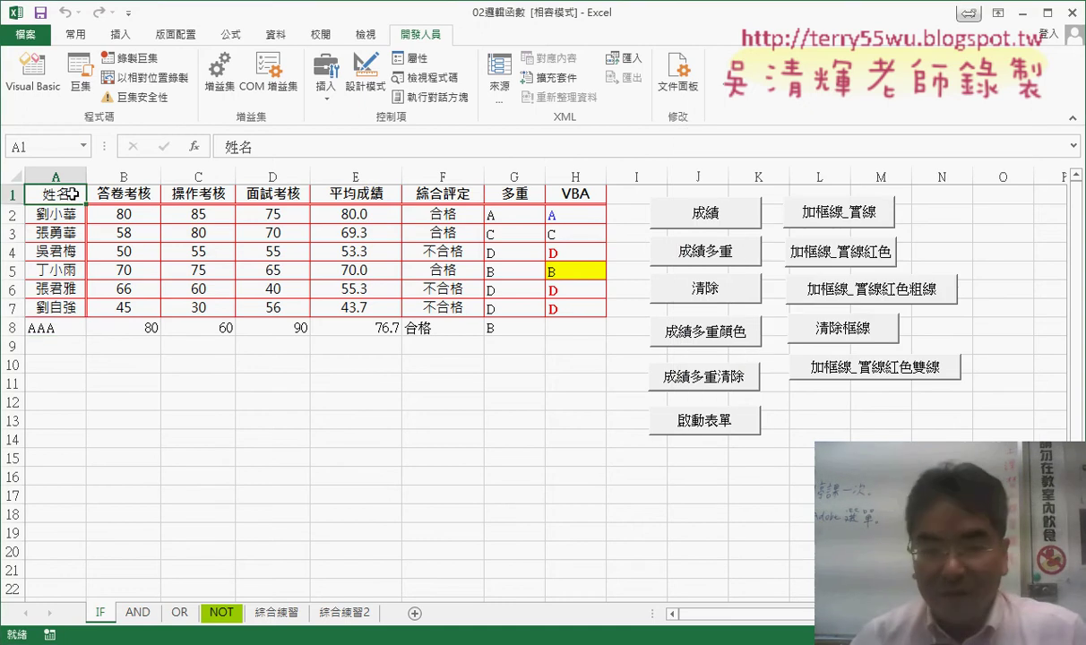
key("Delete")
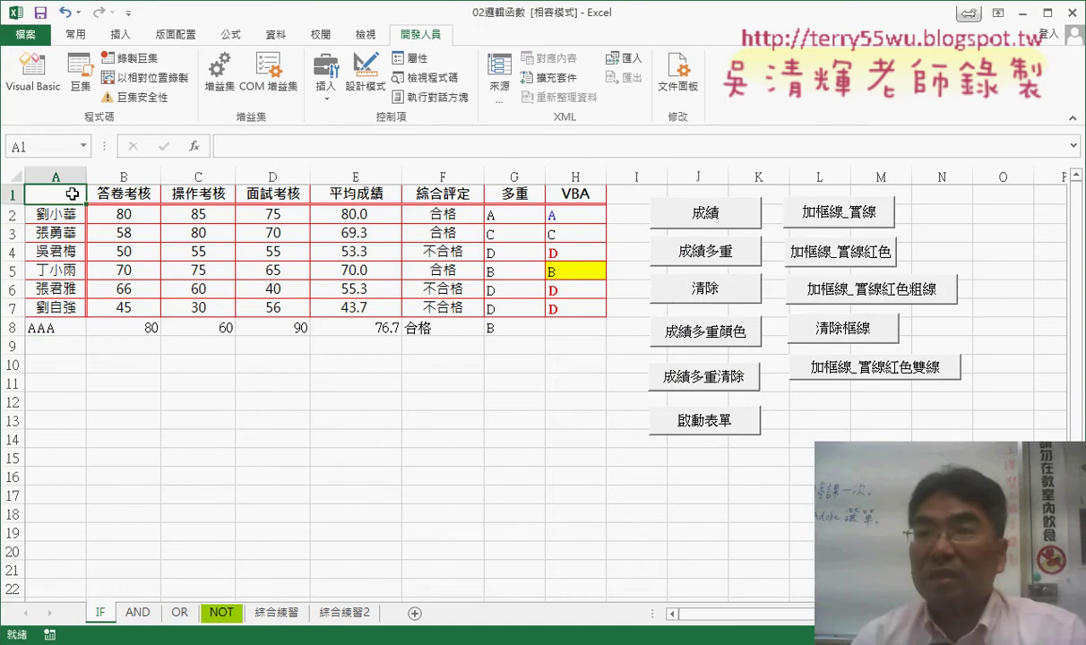
key("Return")
key("ctrl+z")
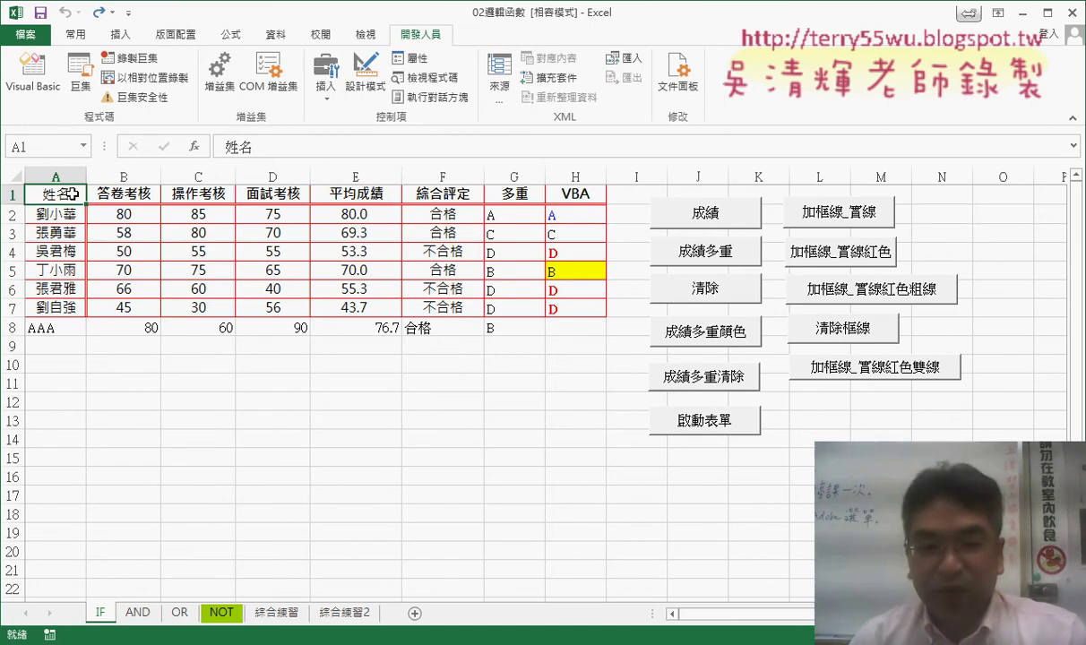
Jump from A1 to AAA's record in A8 and select the empty cell A9.
key("ctrl+Down")
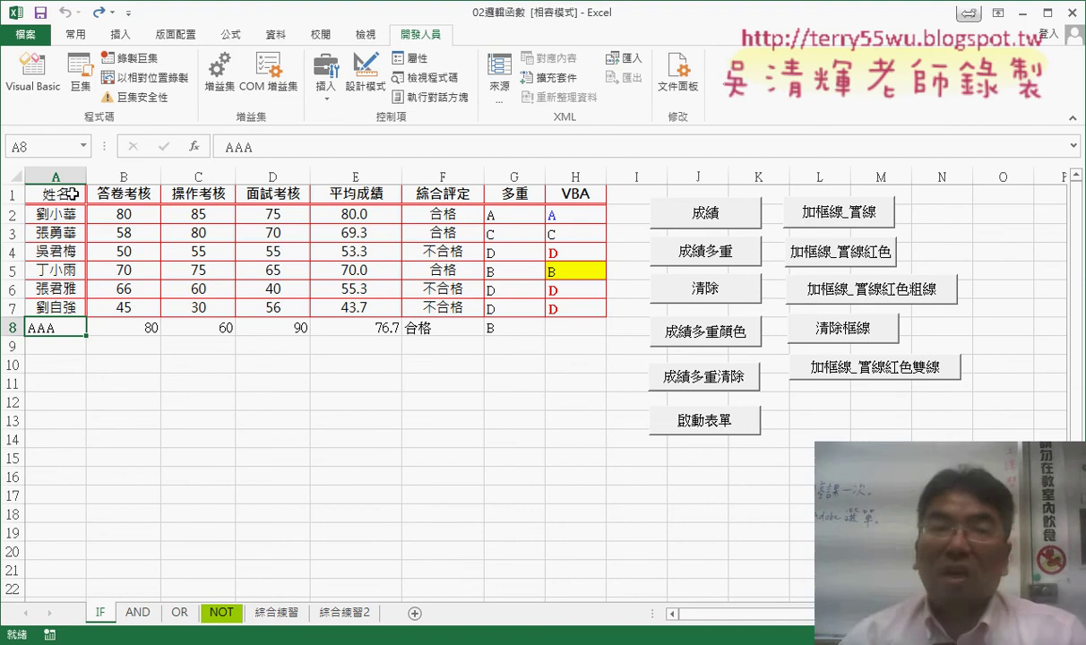
left_click(68, 193)
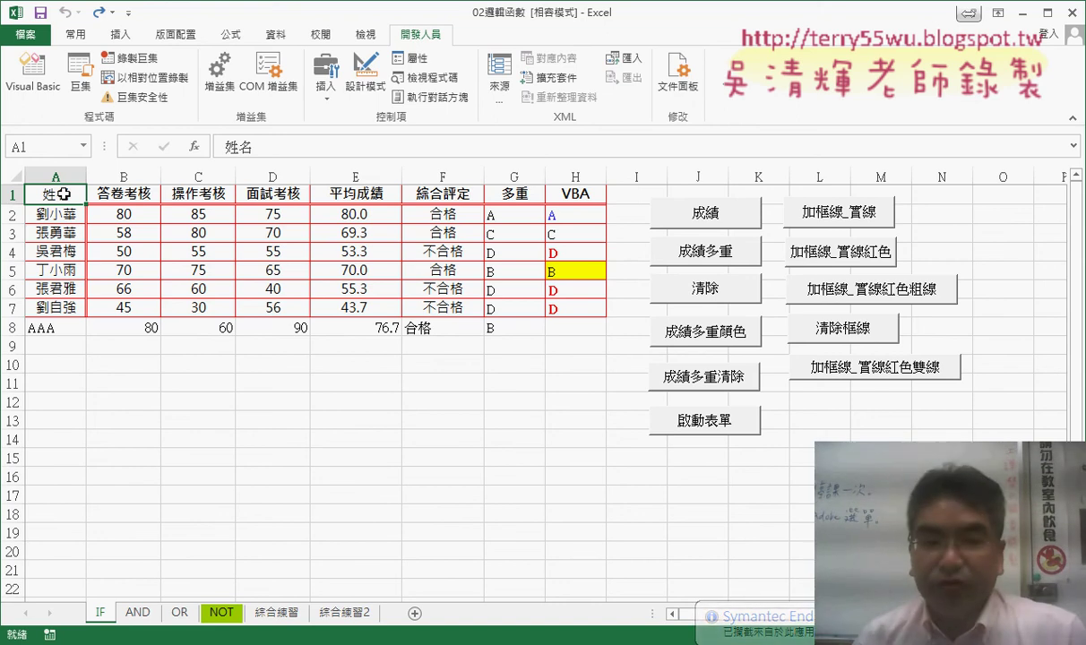
key("Down")
key("Down")
key("Down")
key("Down")
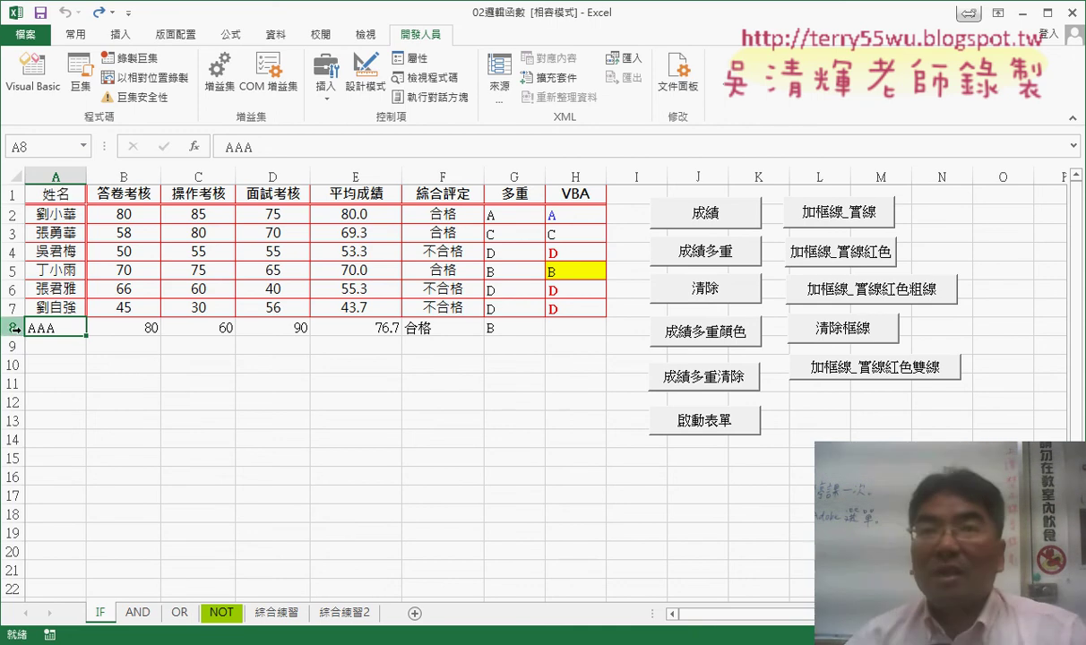
left_click(47, 350)
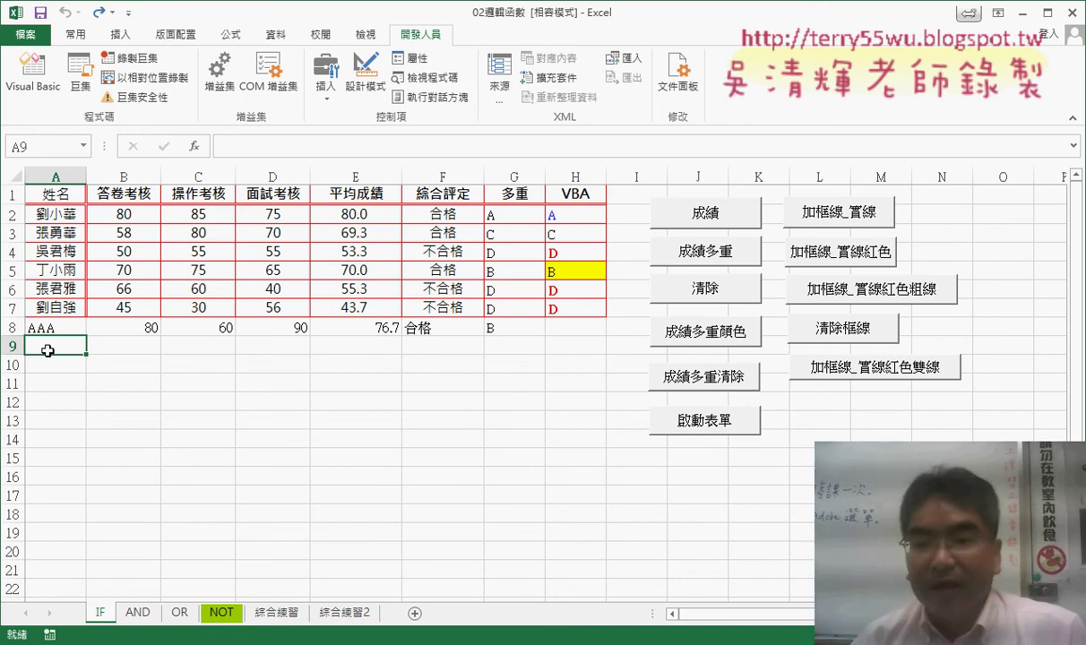
left_click(654, 416)
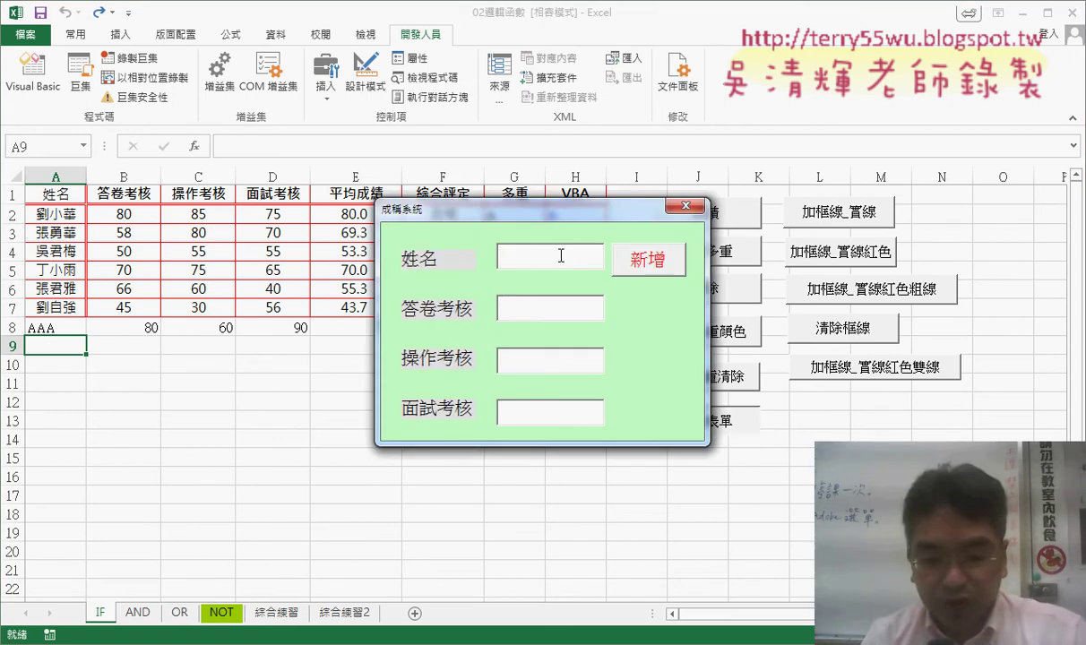
type("BBB")
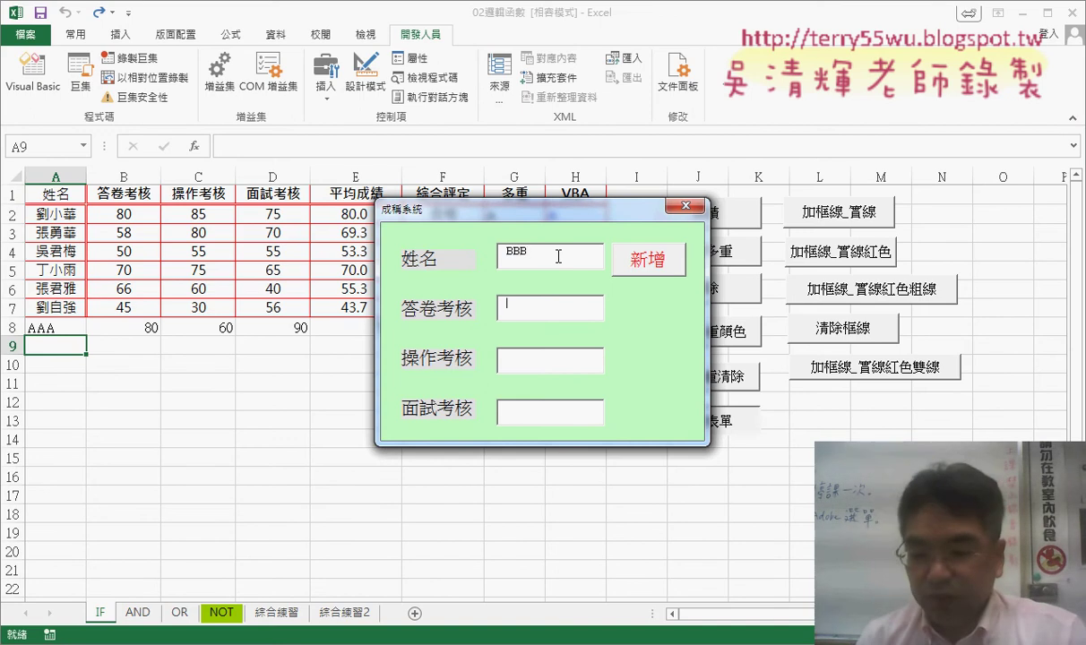
type("5")
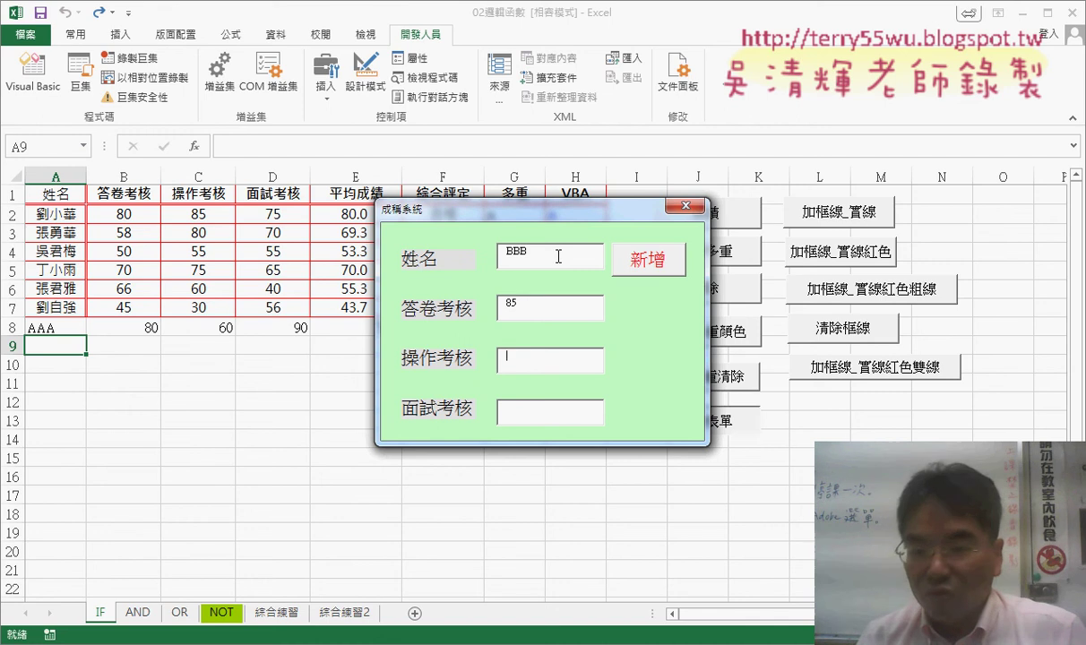
key("Tab")
type("60")
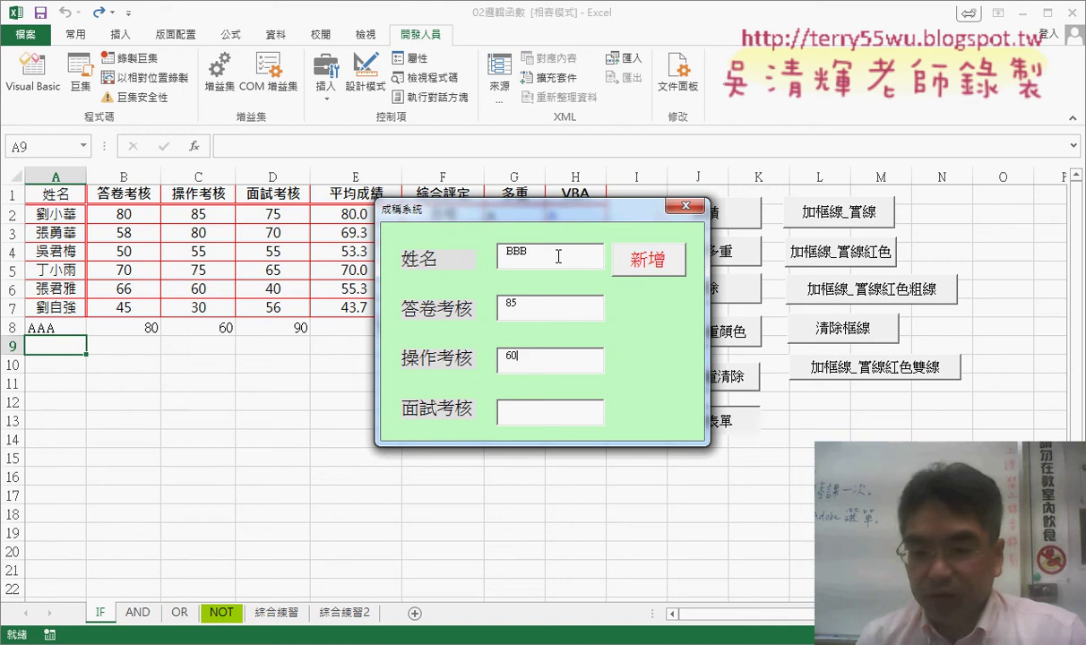
key("Tab")
type("30")
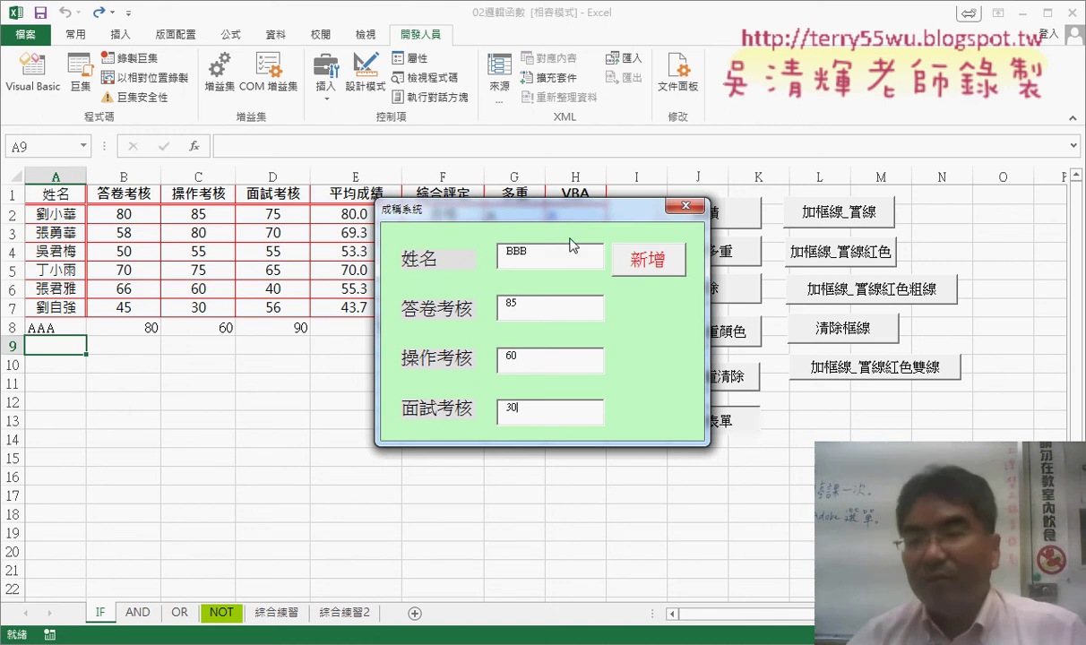
left_click_drag(600, 213, 776, 200)
left_click(729, 240)
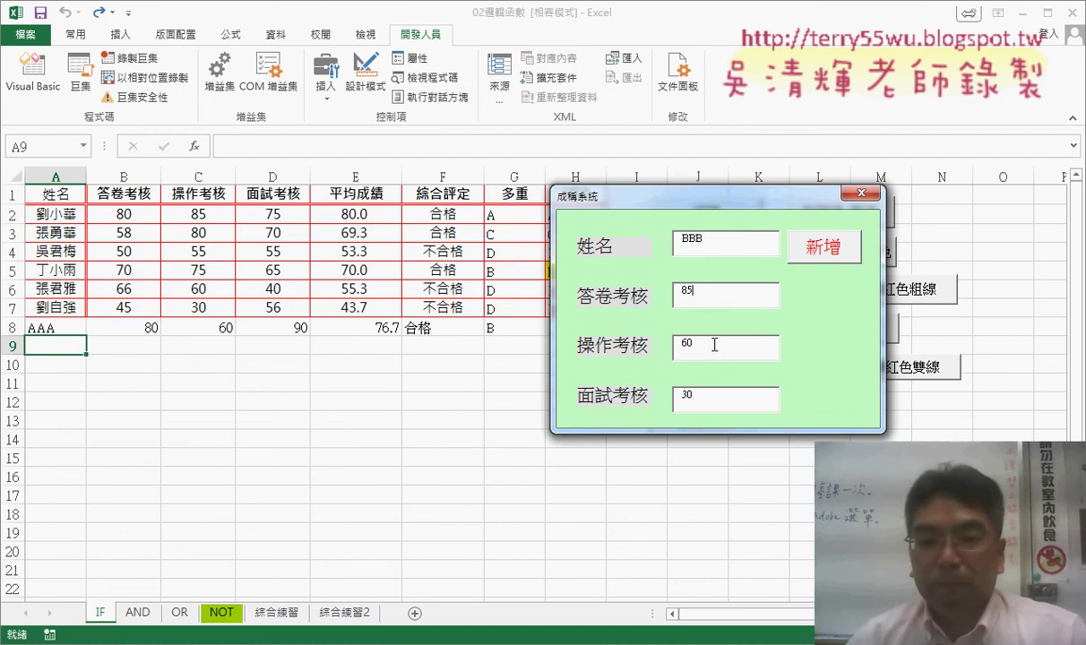
left_click(720, 390)
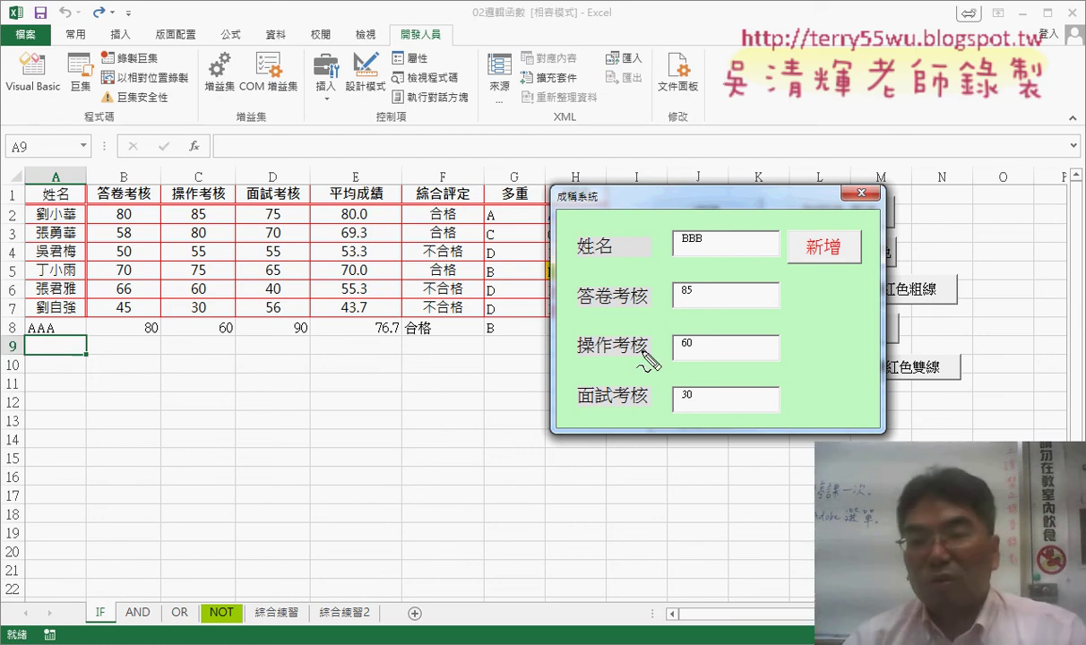
left_click_drag(707, 220, 717, 235)
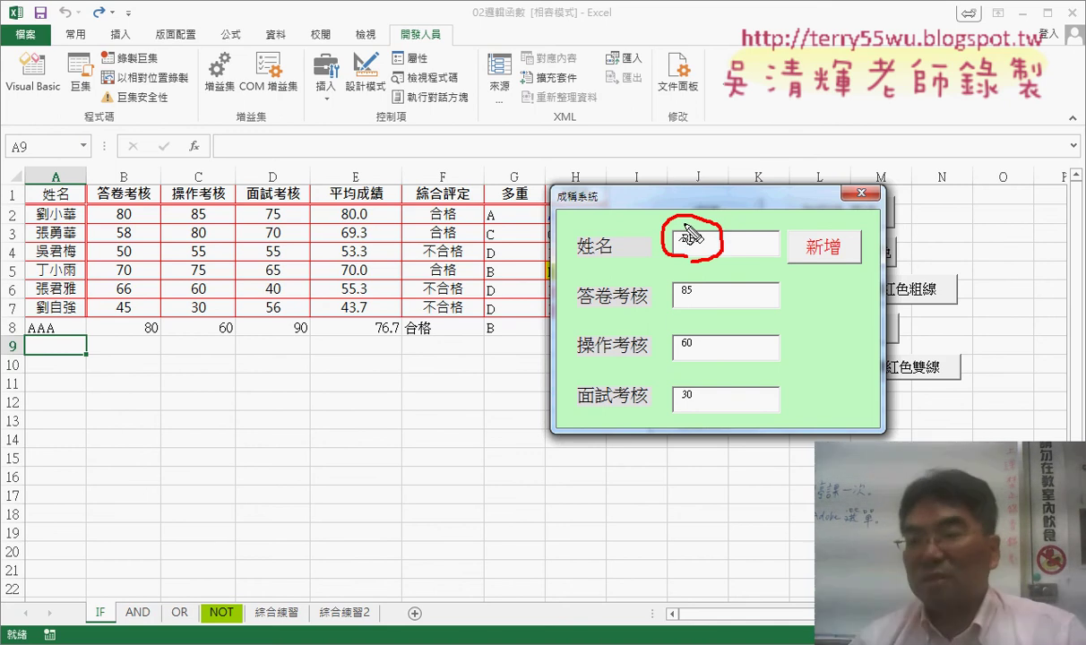
left_click_drag(802, 186, 728, 219)
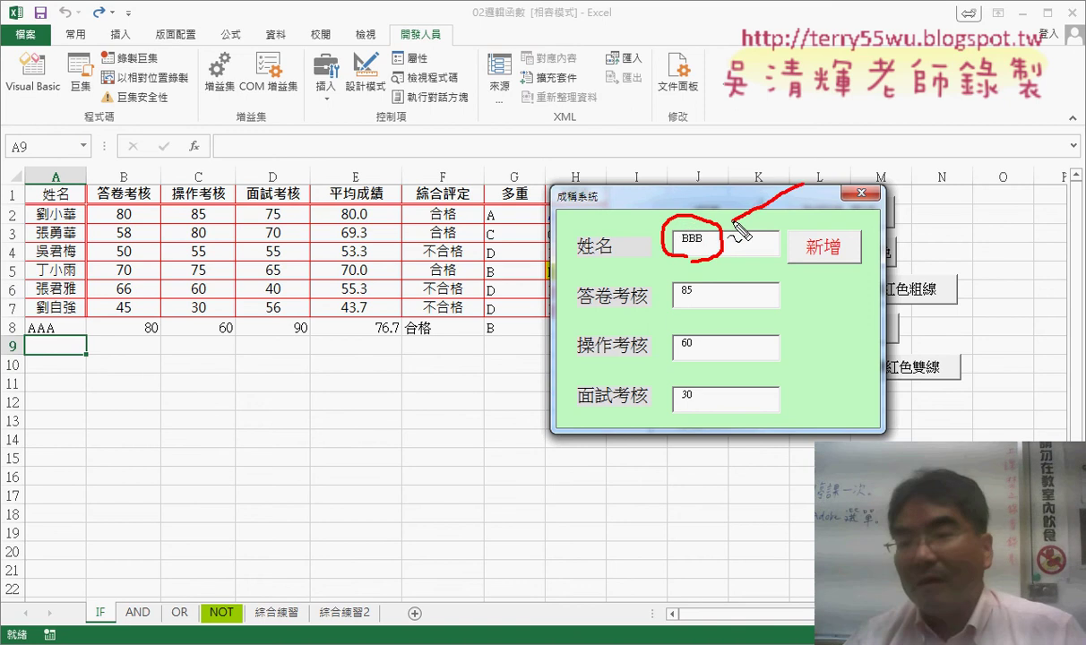
mouse_move(704, 277)
left_mouse_down()
mouse_move(685, 309)
mouse_move(686, 417)
left_mouse_up()
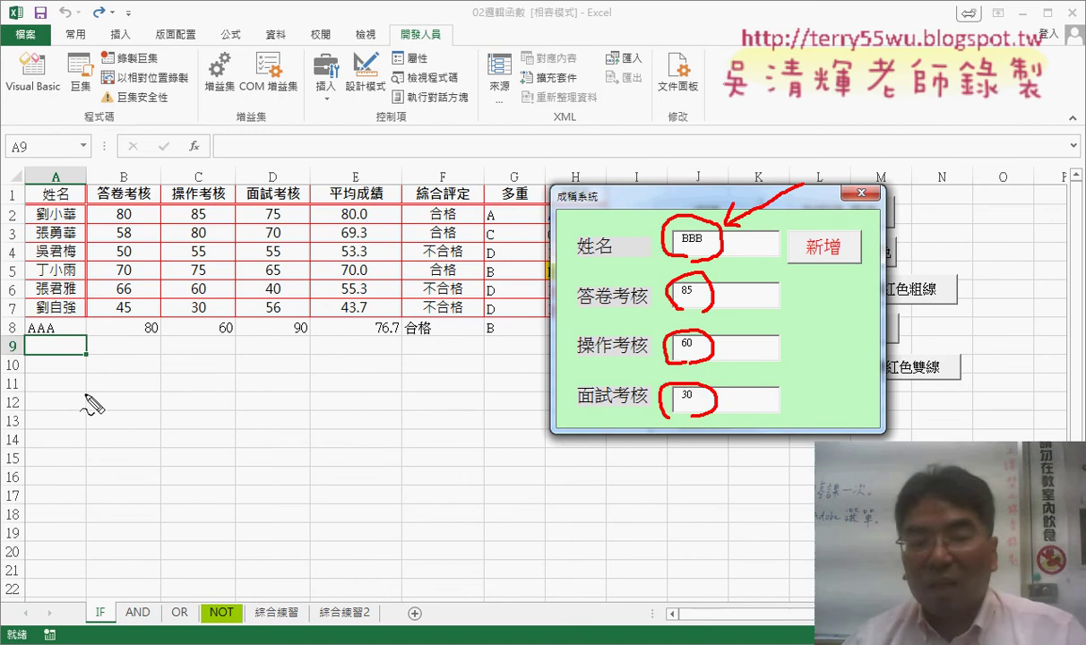
left_click_drag(80, 381, 108, 383)
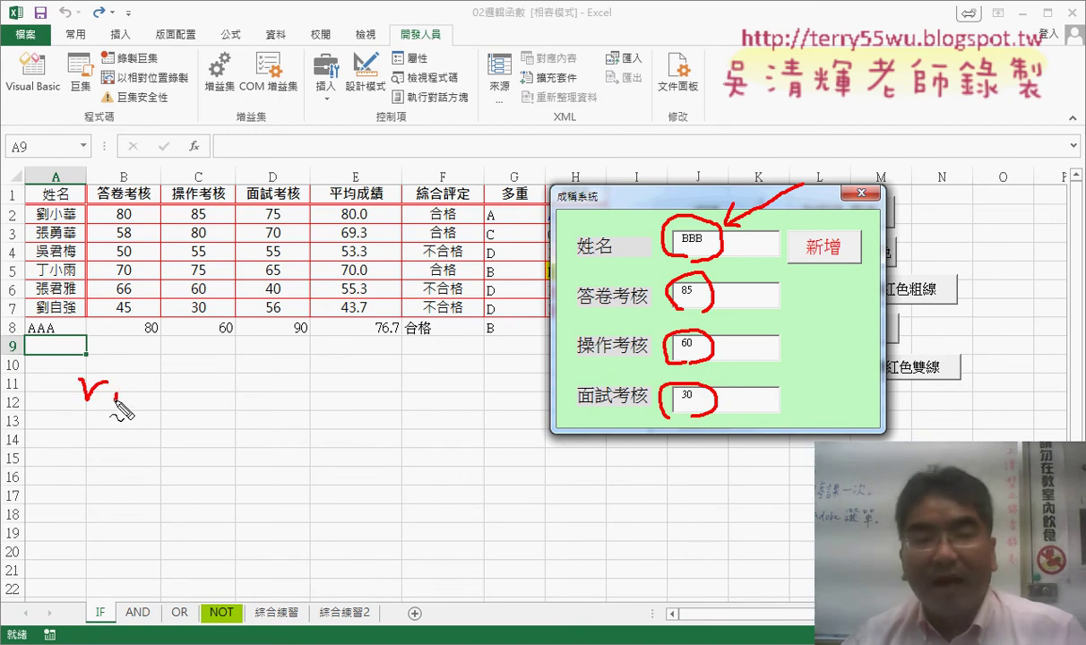
mouse_move(80, 184)
left_mouse_down()
mouse_move(85, 173)
mouse_move(77, 192)
left_mouse_up()
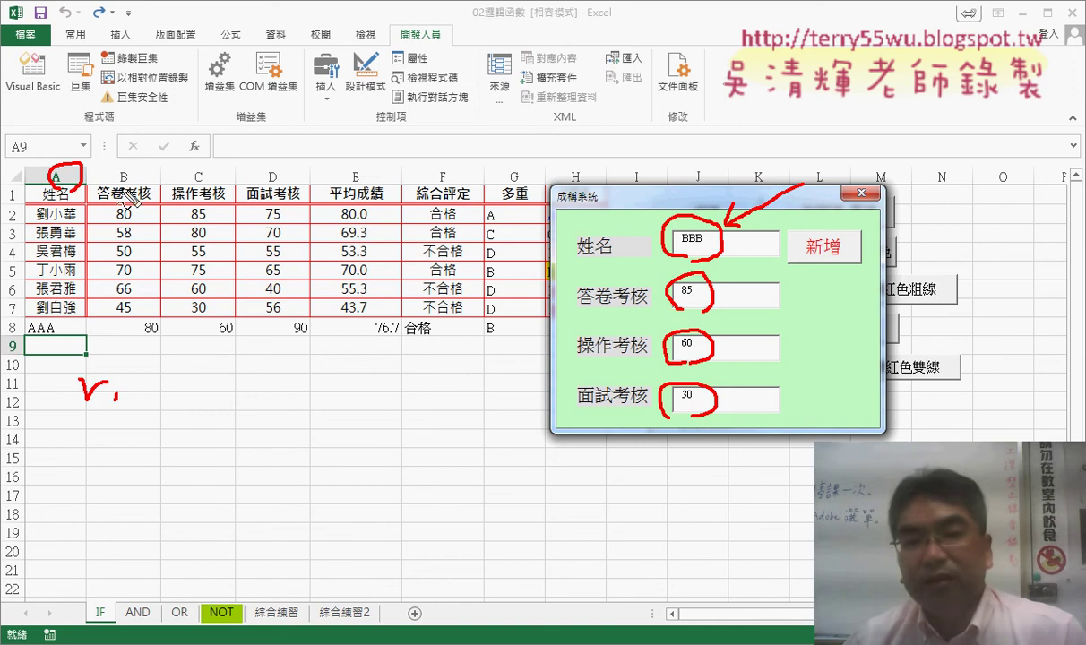
left_click_drag(135, 165, 125, 163)
left_click_drag(185, 179, 190, 169)
left_click_drag(269, 166, 265, 180)
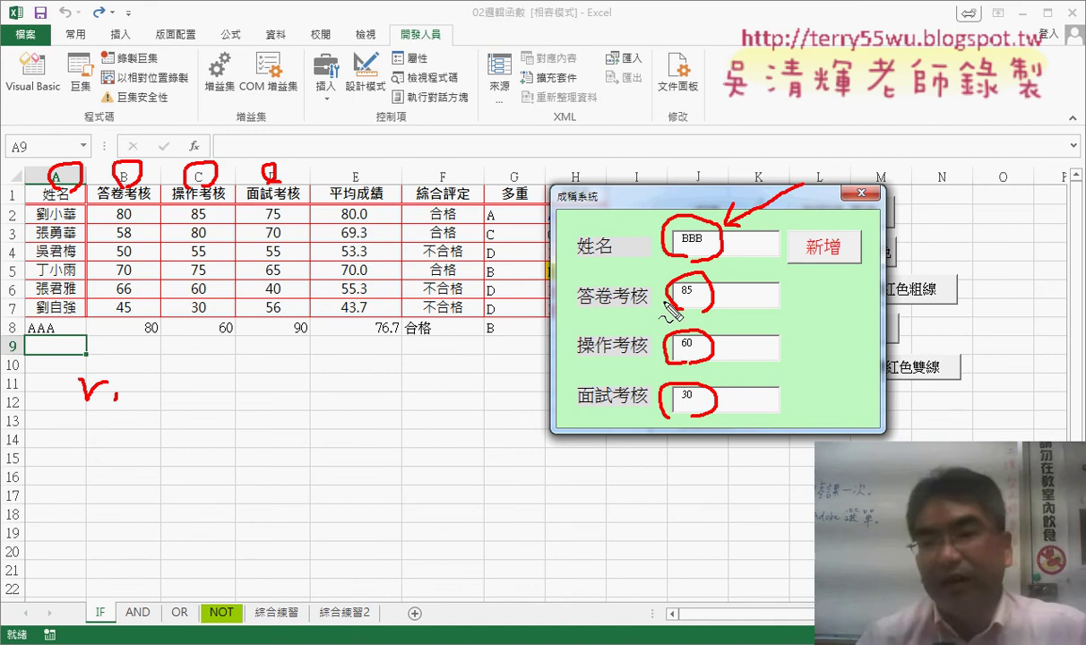
key("Escape")
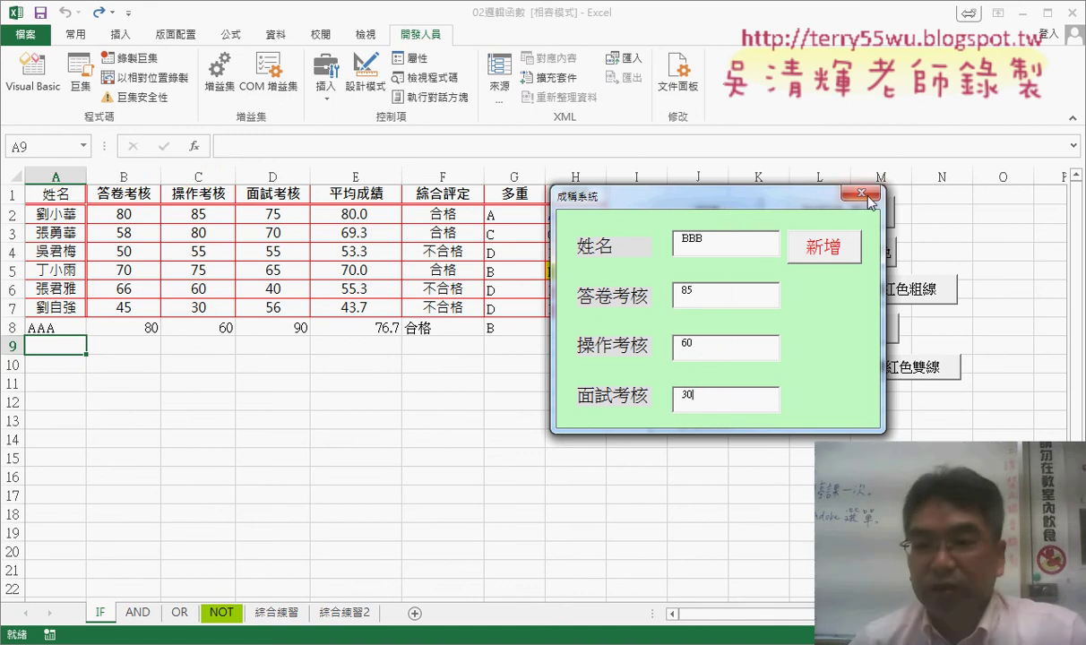
left_click(851, 194)
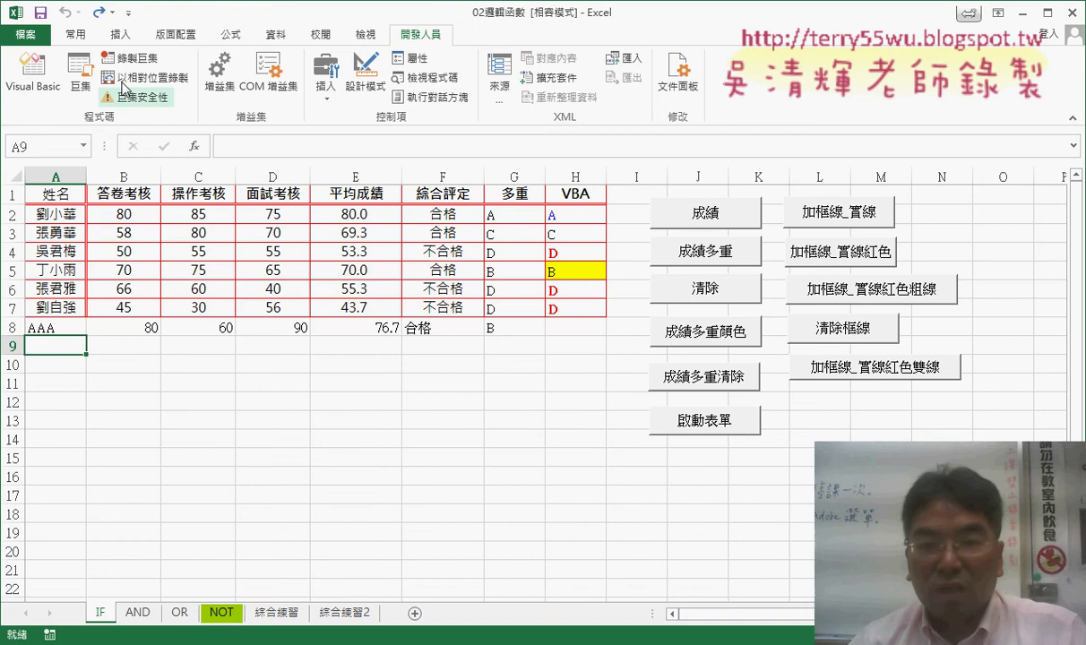
Show the home form's design in the VBA editor and check the name text box is TextBox1.
left_click(33, 66)
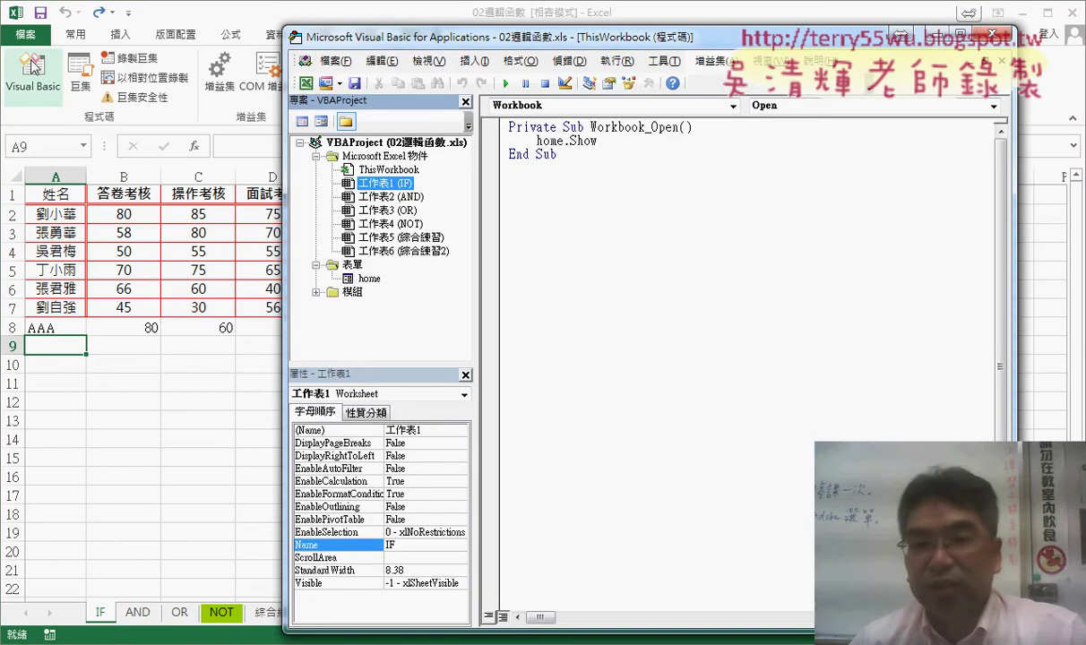
double_click(370, 279)
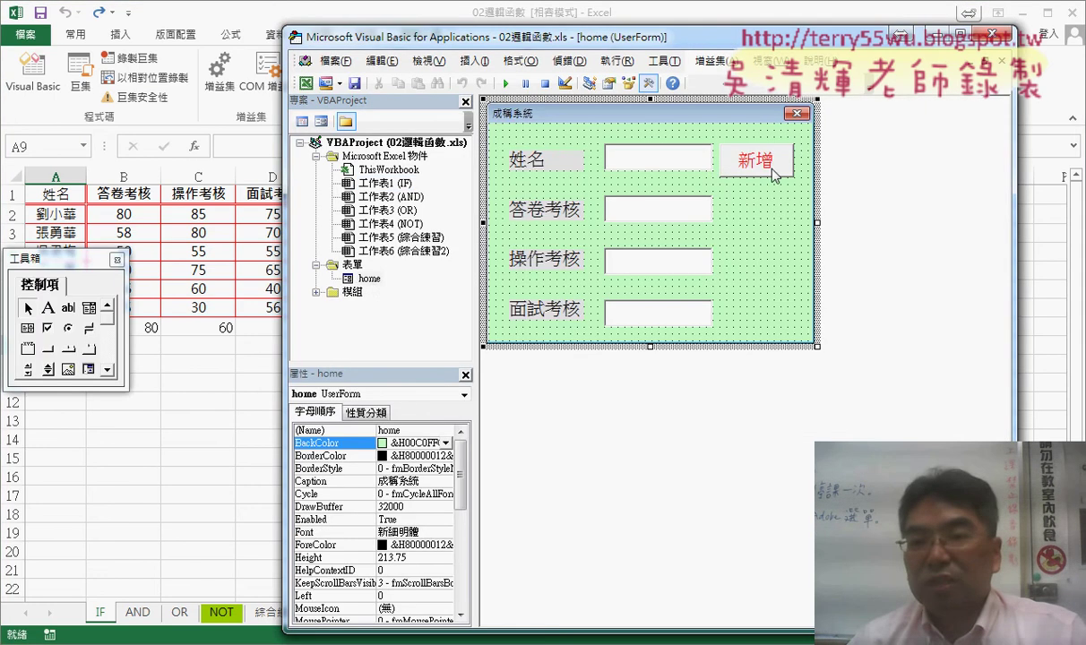
left_click(663, 166)
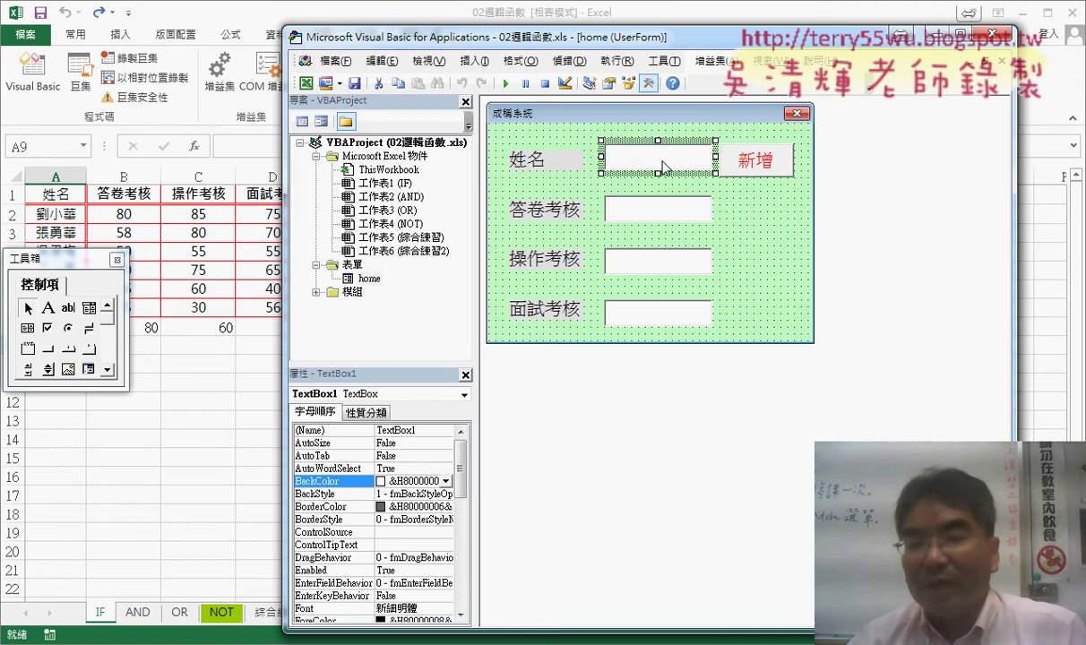
left_click(414, 431)
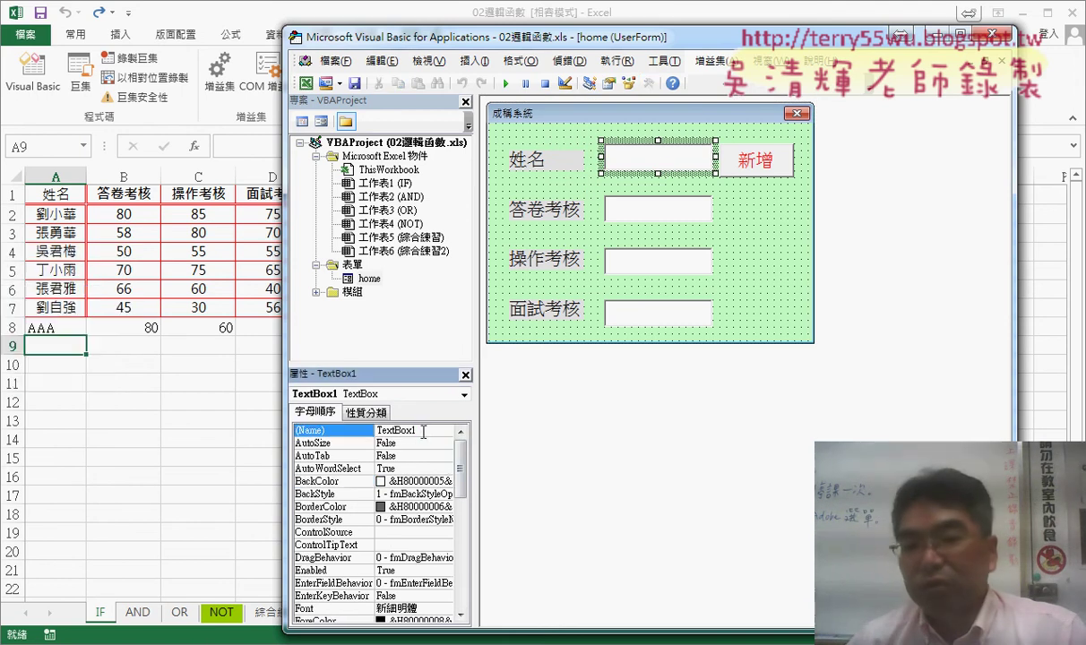
left_click(438, 430)
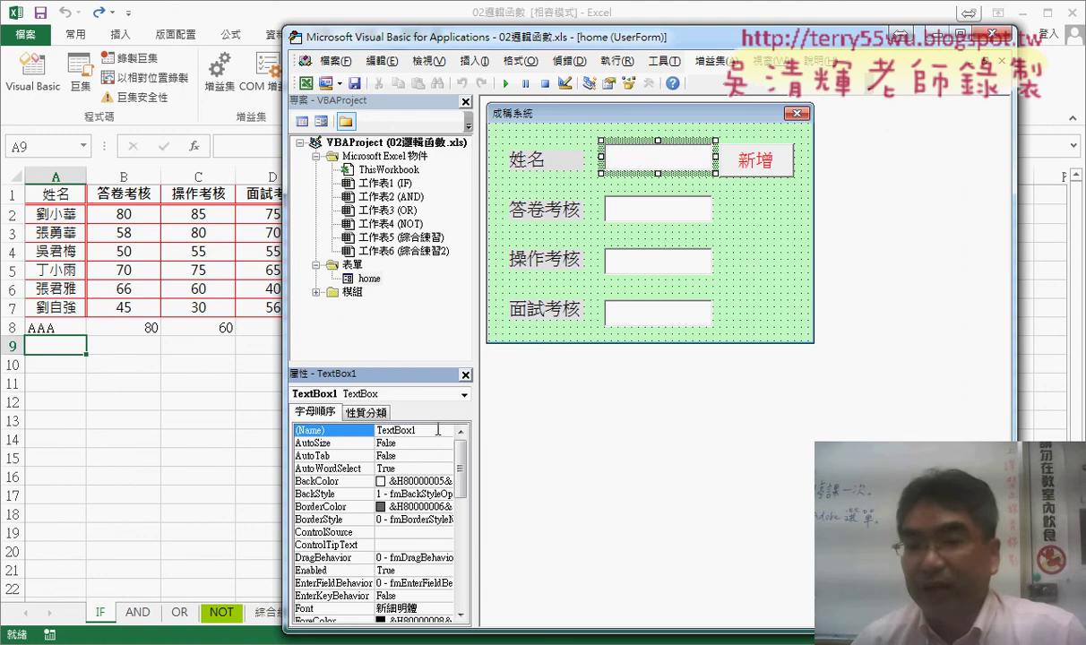
Check the three score text boxes' names through TextBox4, then show the 新增 button's click code.
left_click(656, 208)
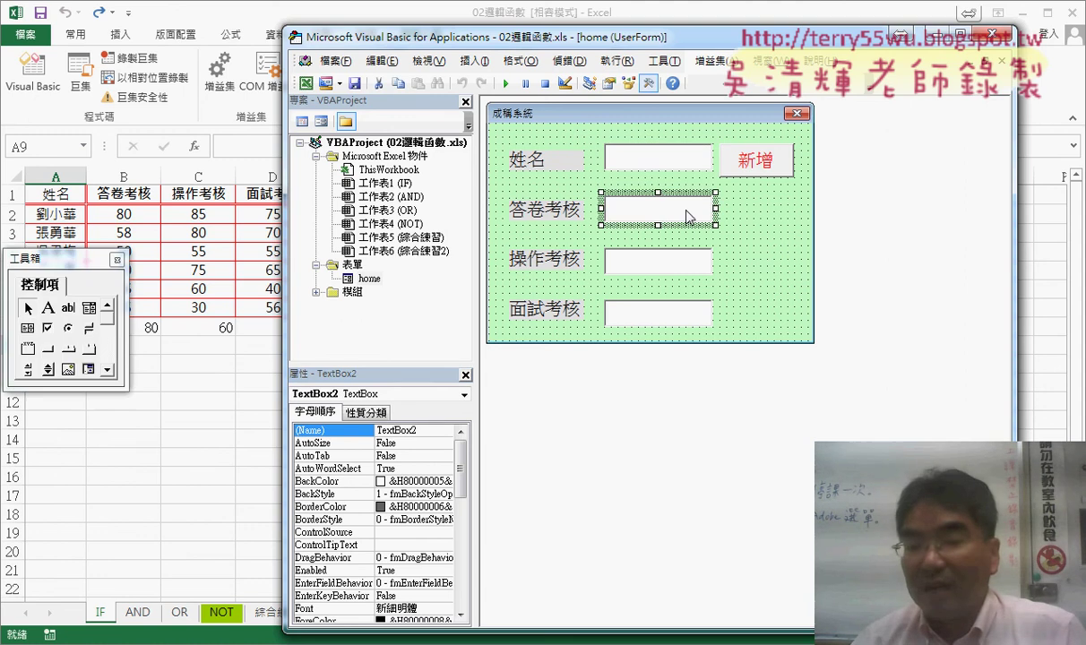
left_click(671, 274)
left_click(678, 316)
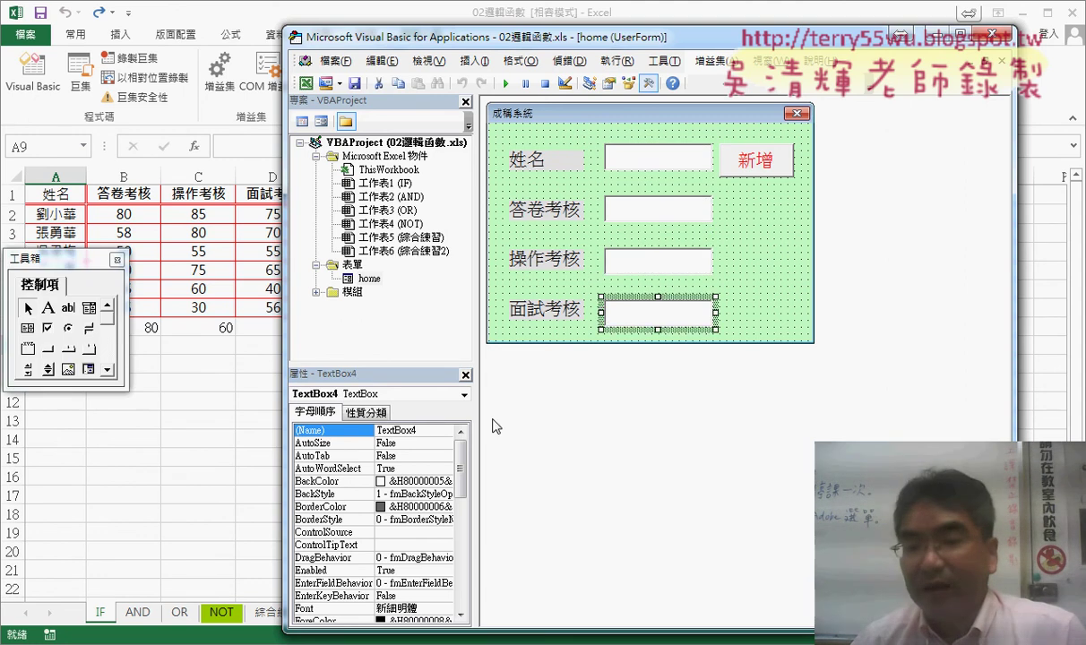
left_click(427, 430)
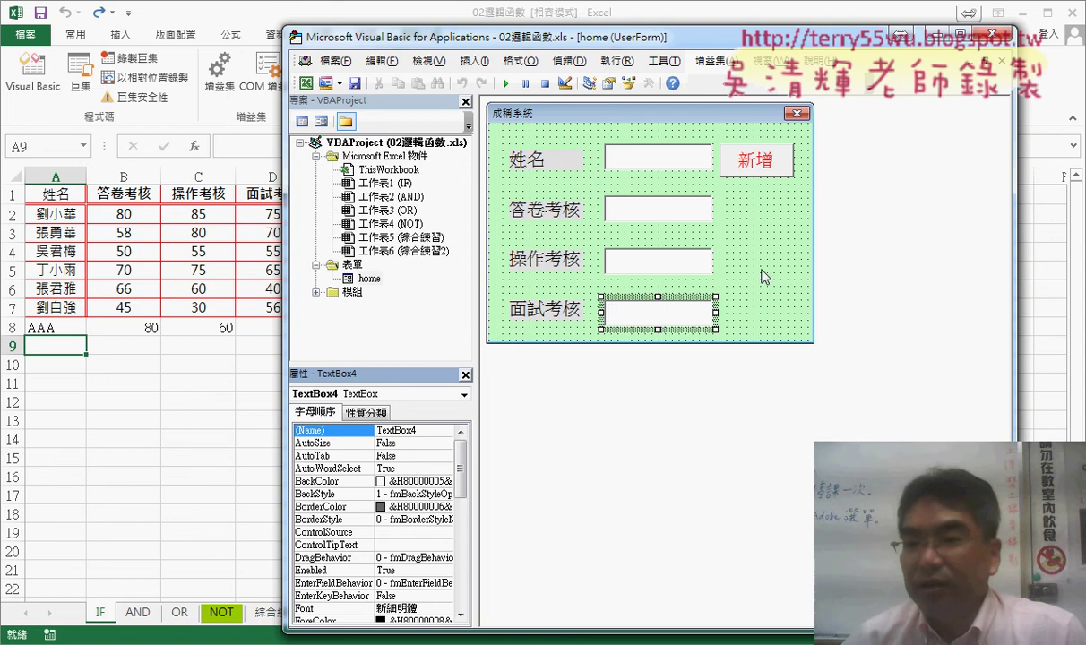
left_click(755, 170)
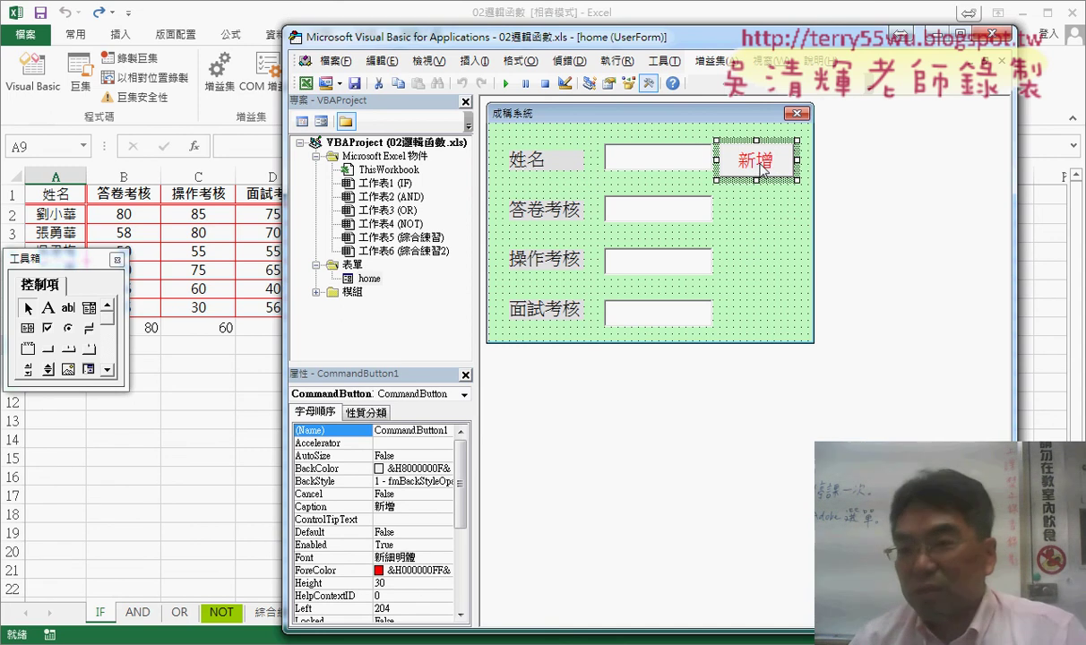
double_click(759, 170)
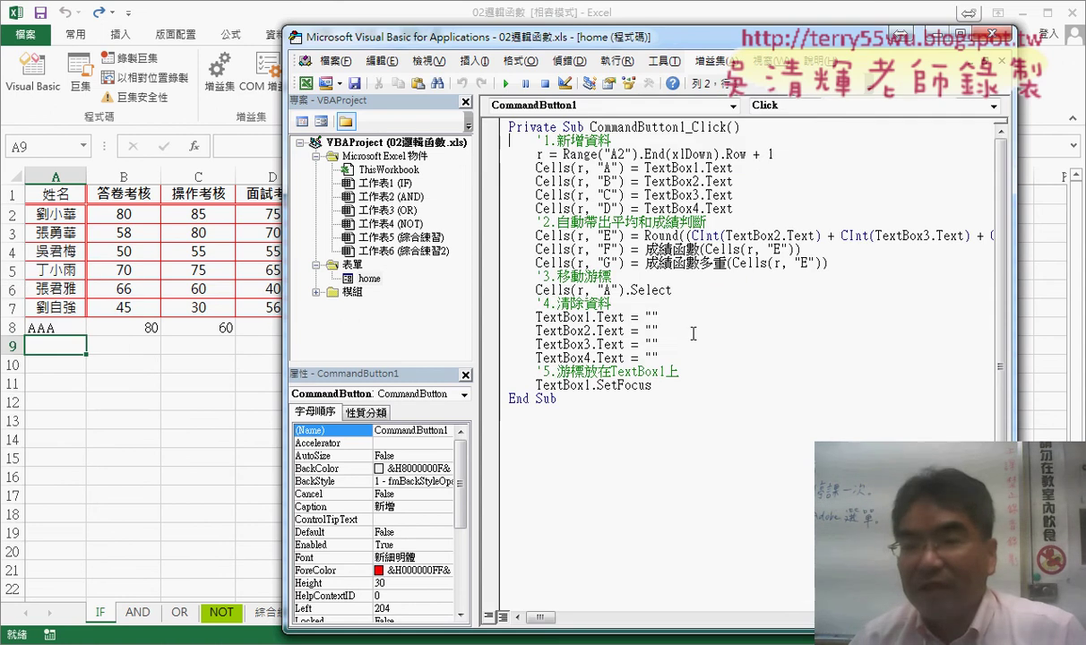
Delete the code from r = Range through TextBox1.SetFocus in CommandButton1_Click.
left_click_drag(654, 385, 500, 144)
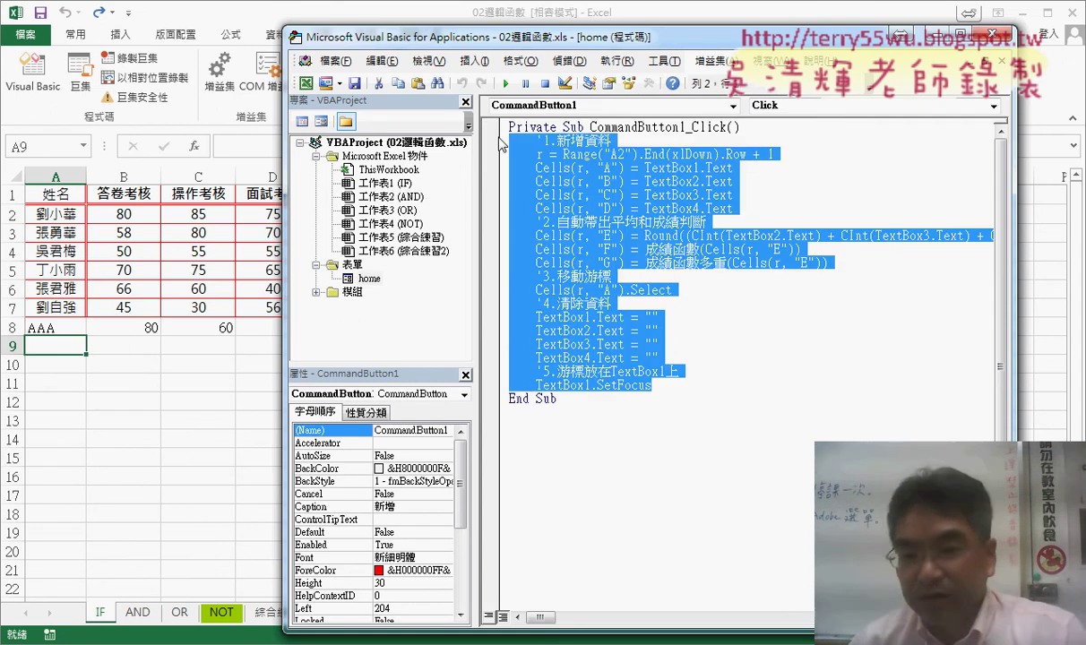
left_click_drag(627, 400, 583, 330)
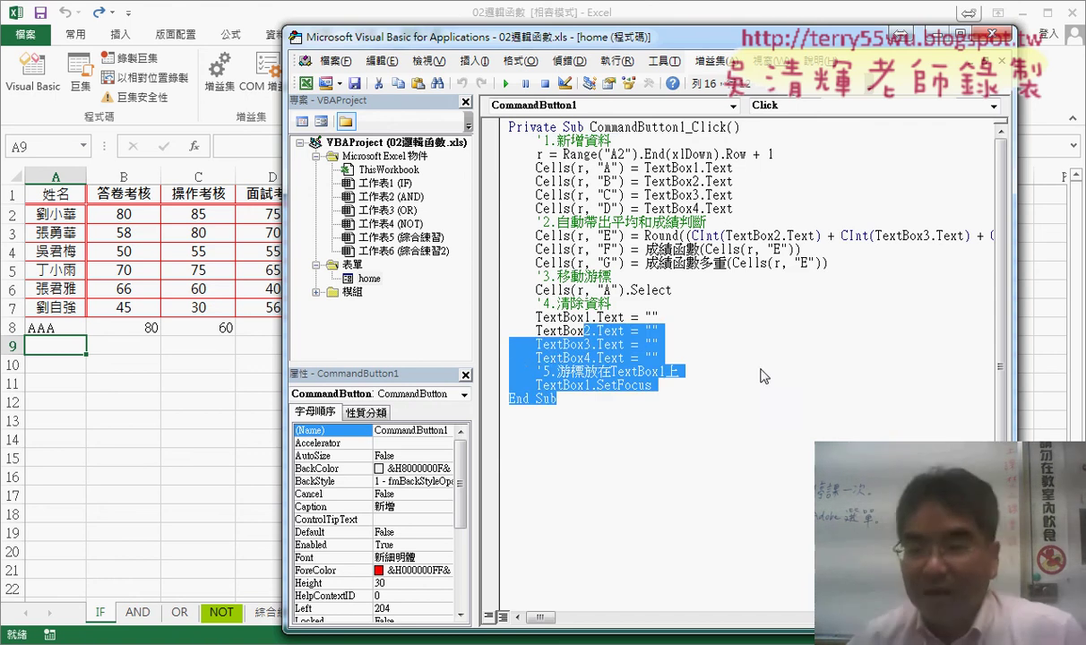
key("Left")
left_click_drag(667, 387, 497, 157)
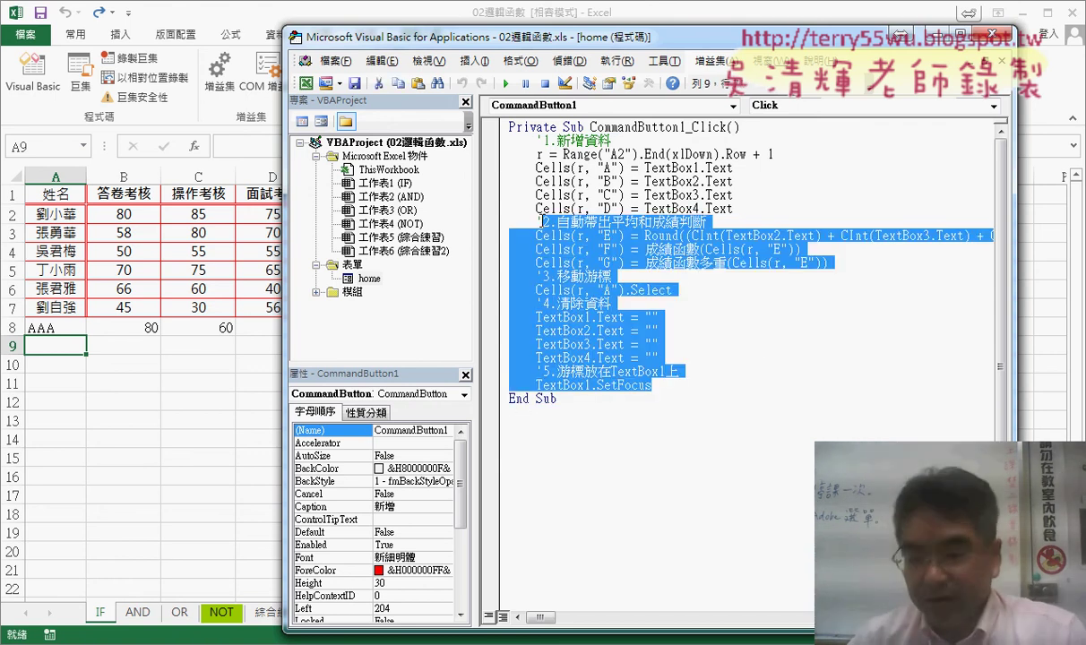
key("Delete")
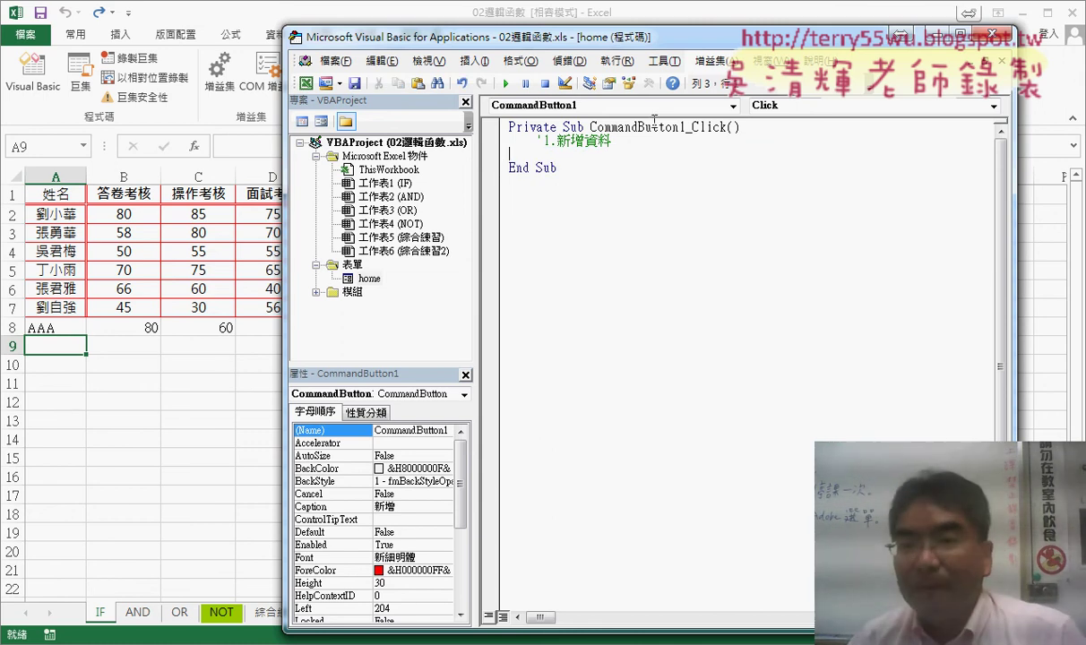
Under the '1.新增資料 comment, write r = Range("A1").End(xlDown).Row + 1.
left_click_drag(590, 127, 722, 126)
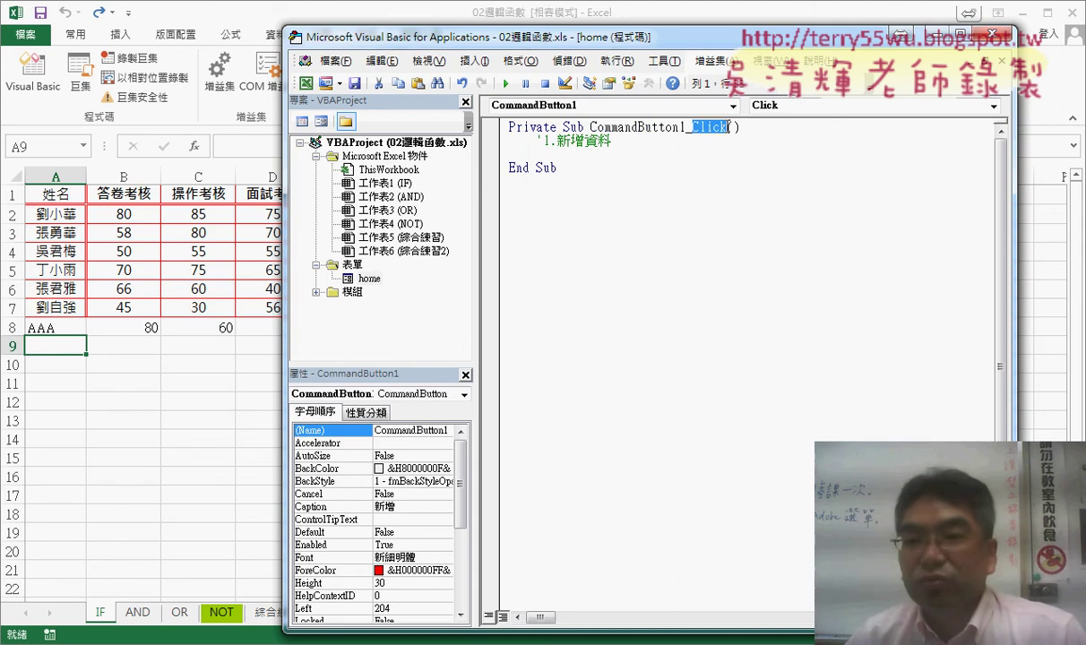
left_click(719, 127)
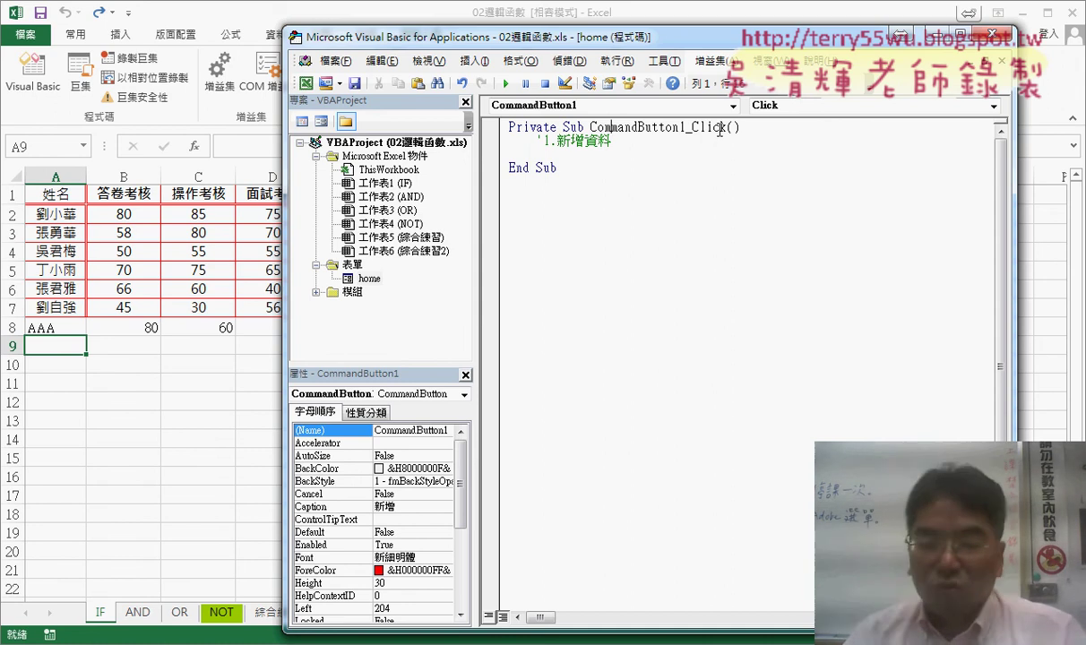
left_click(661, 158)
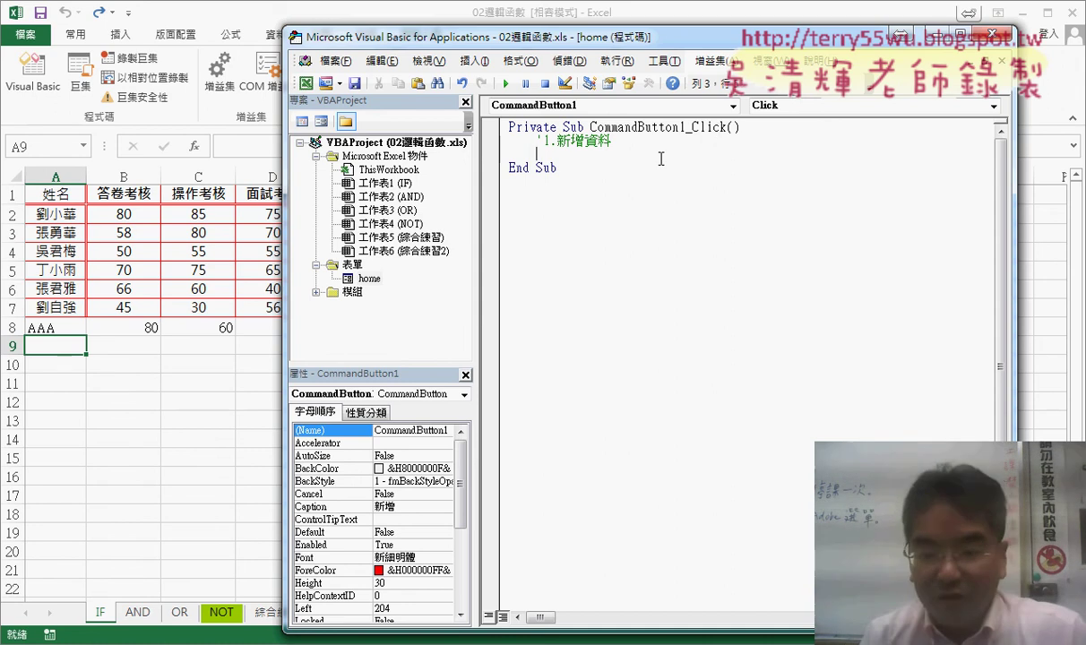
type("r=")
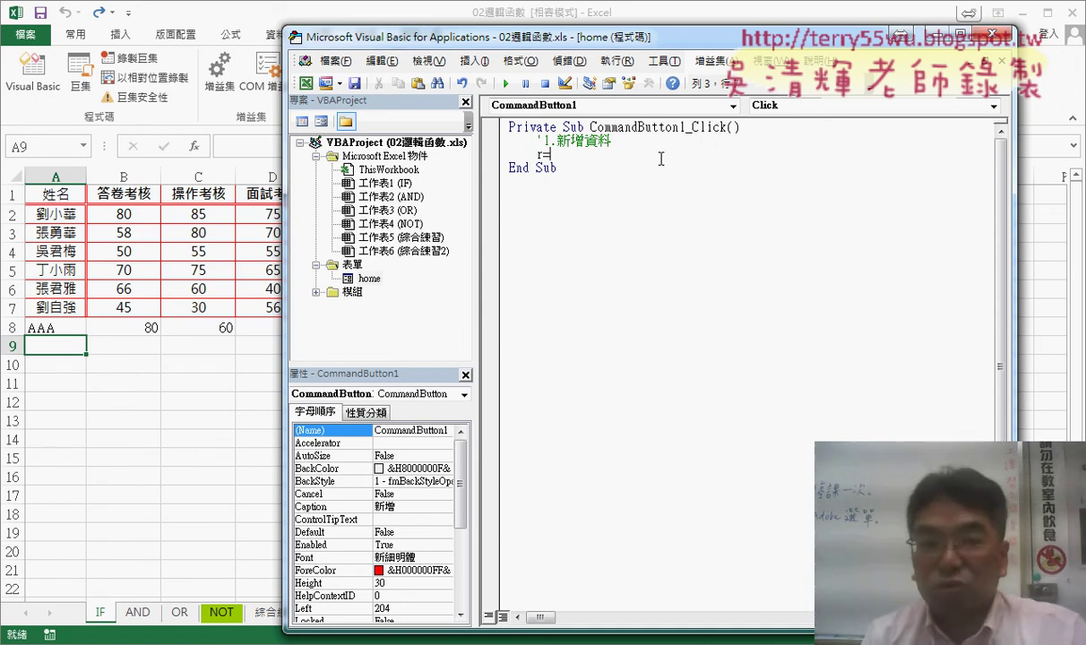
type("range")
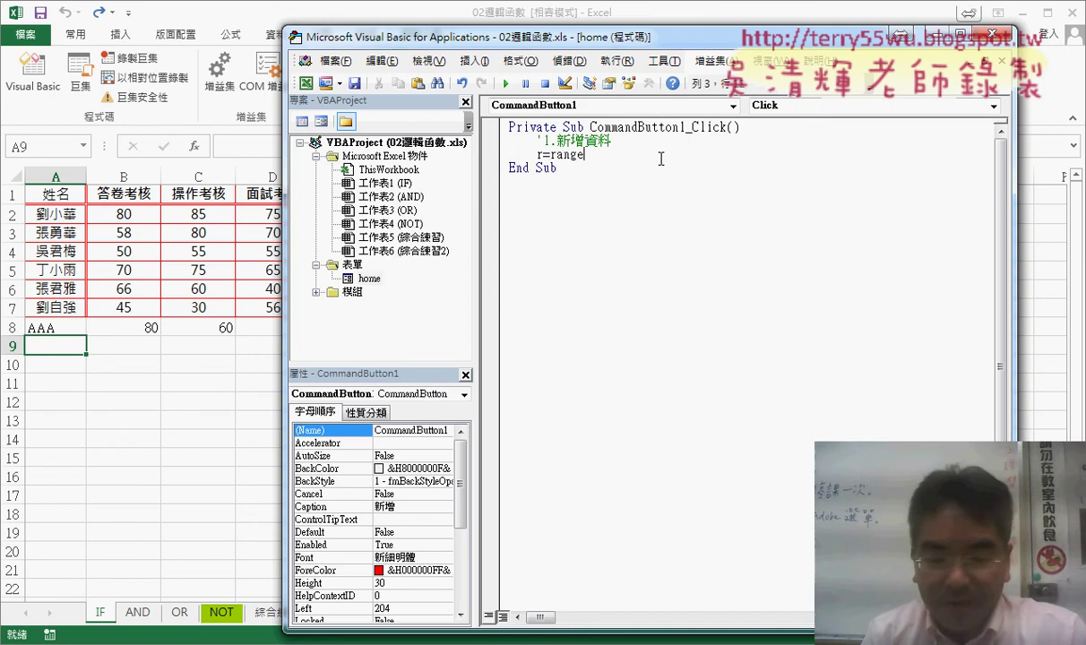
type("(\"A")
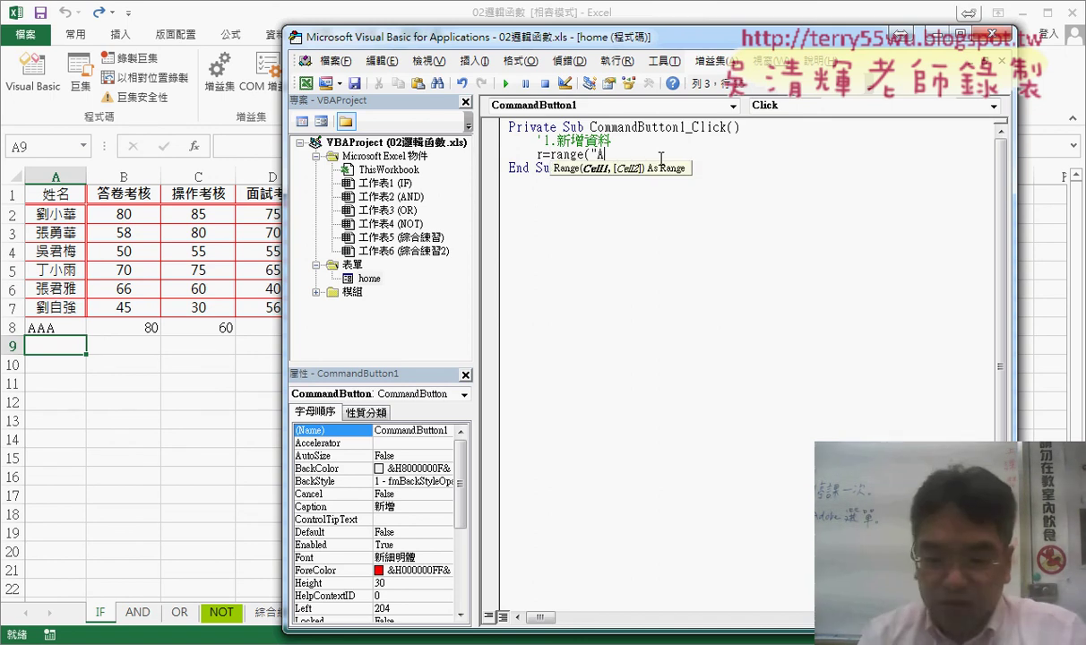
type("1\")")
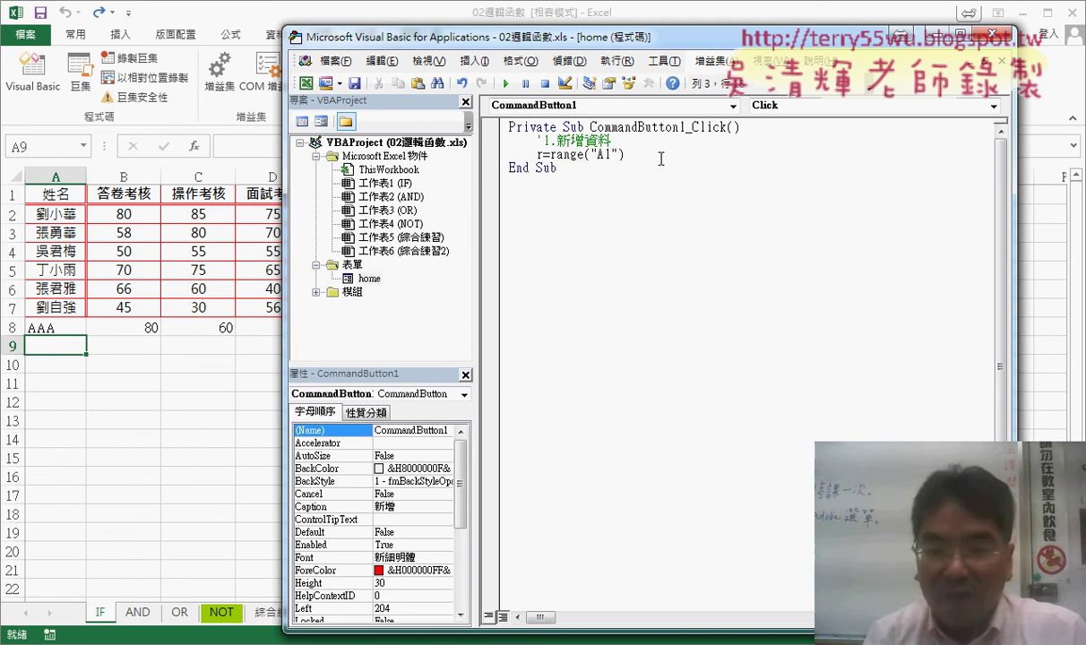
type(".En")
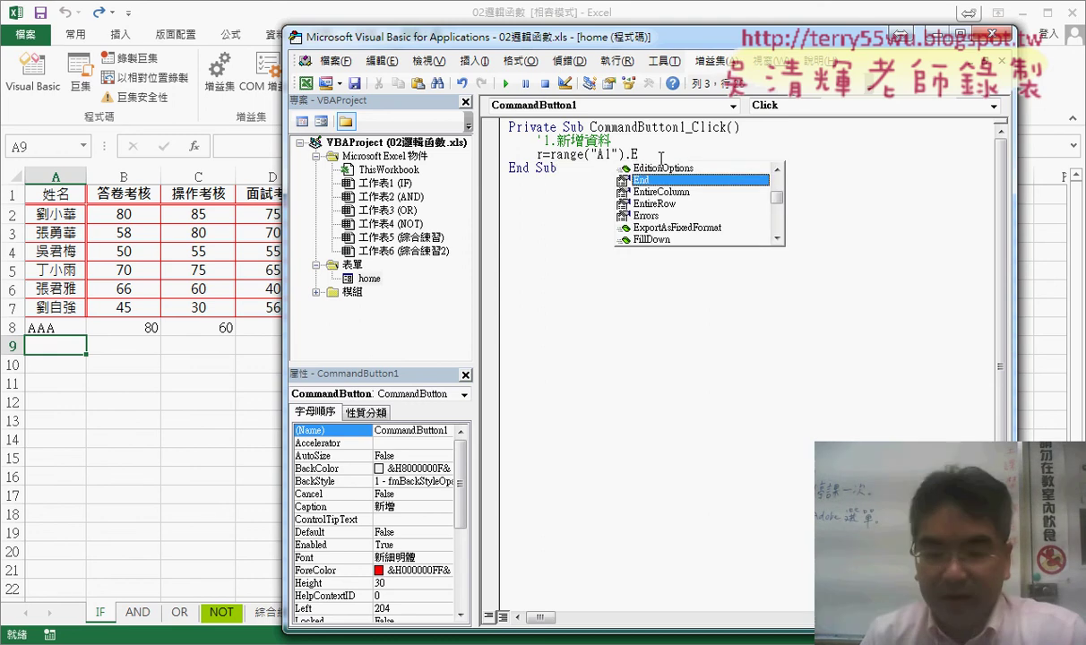
type("d (")
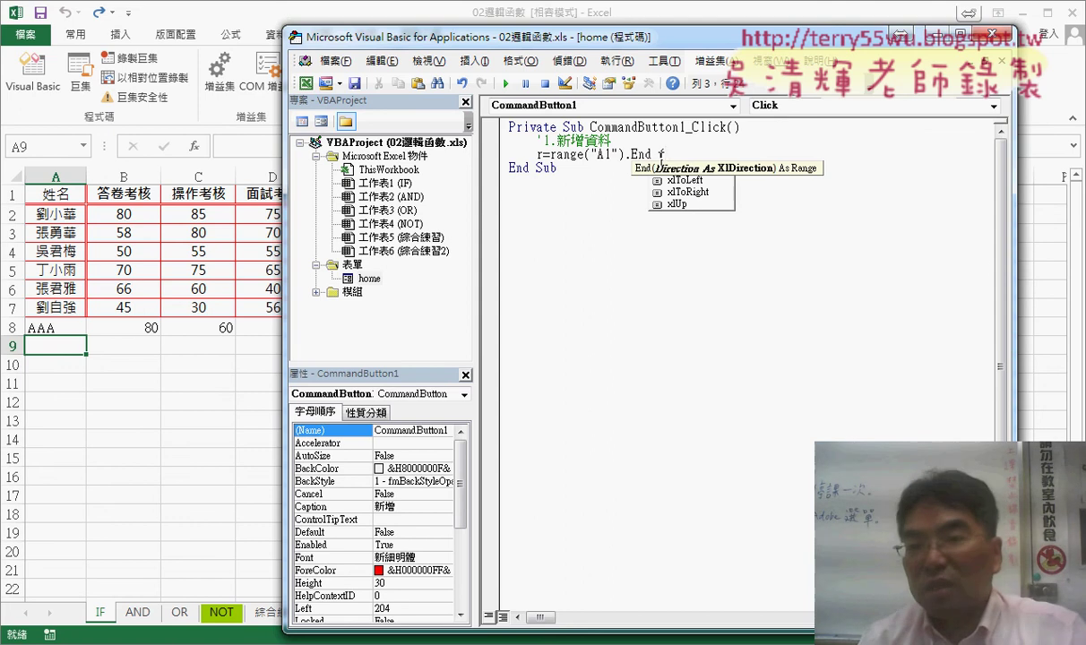
key("Up")
key("Up")
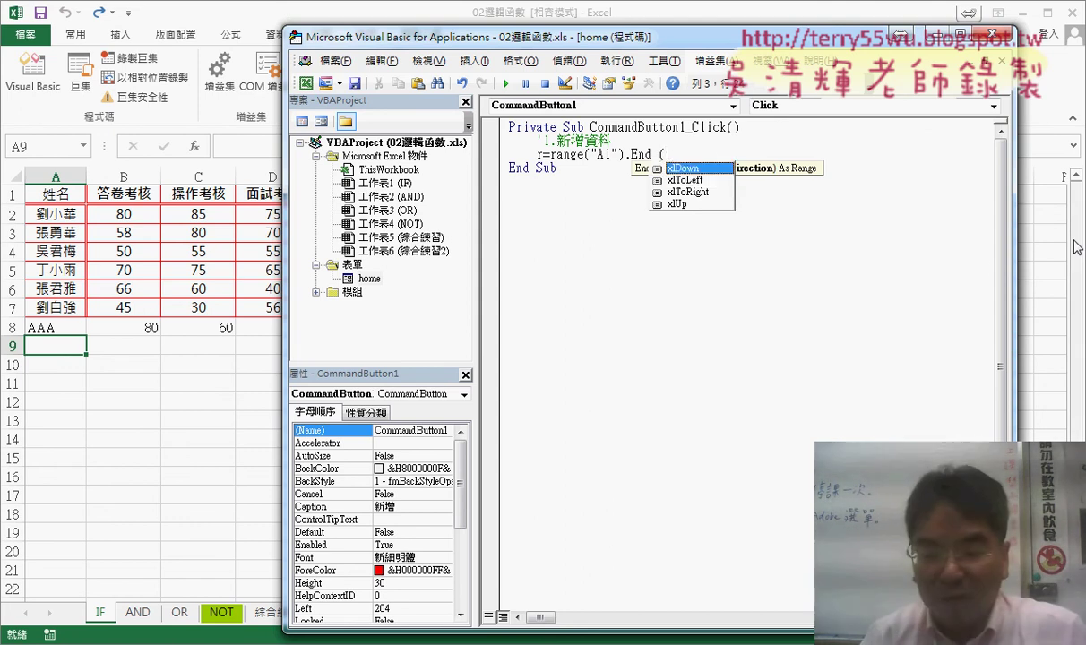
key("space")
type(")")
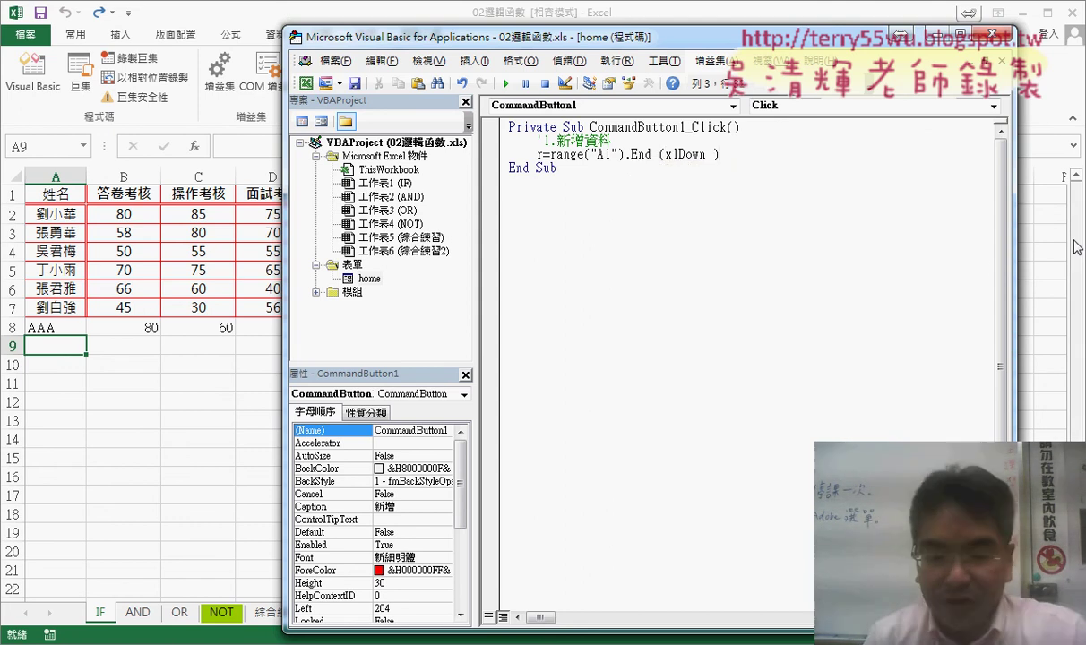
type(".ro")
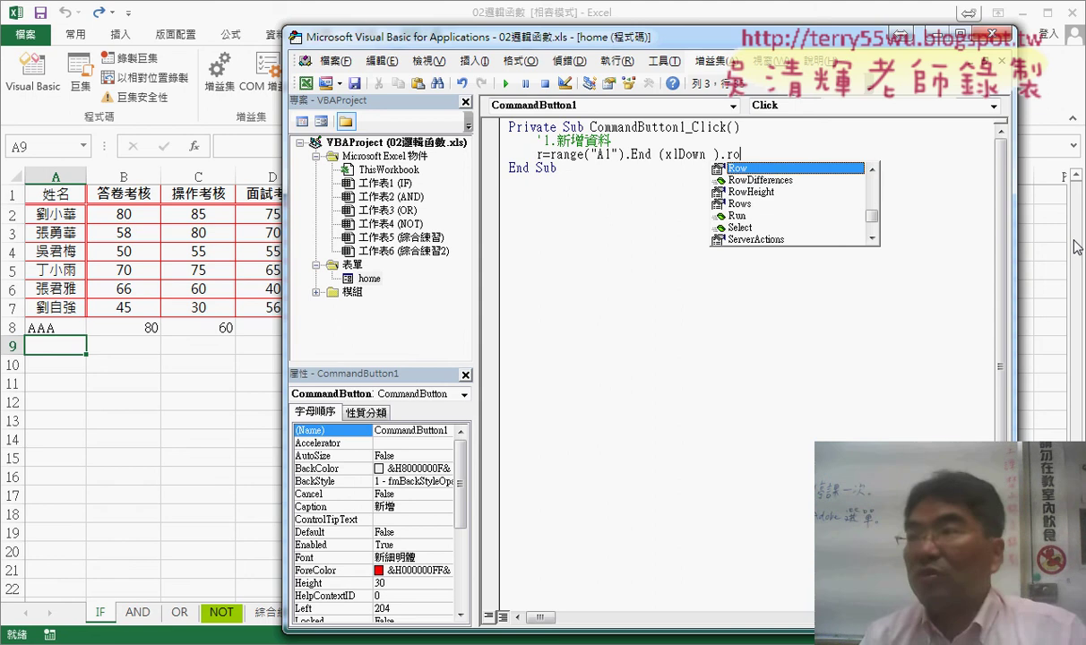
type("w")
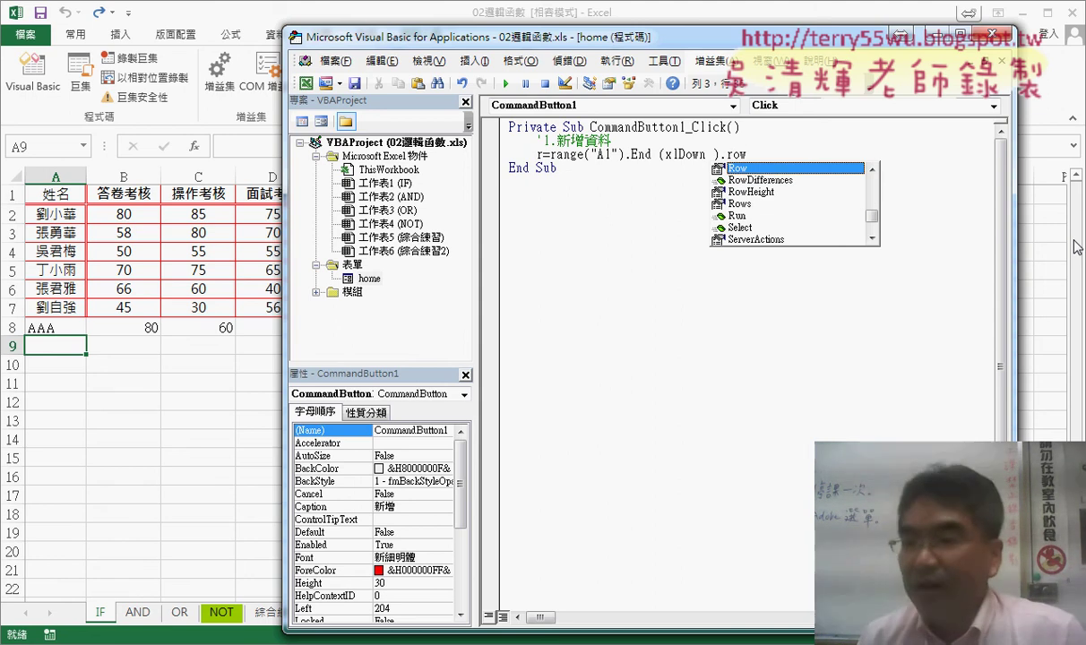
type("+")
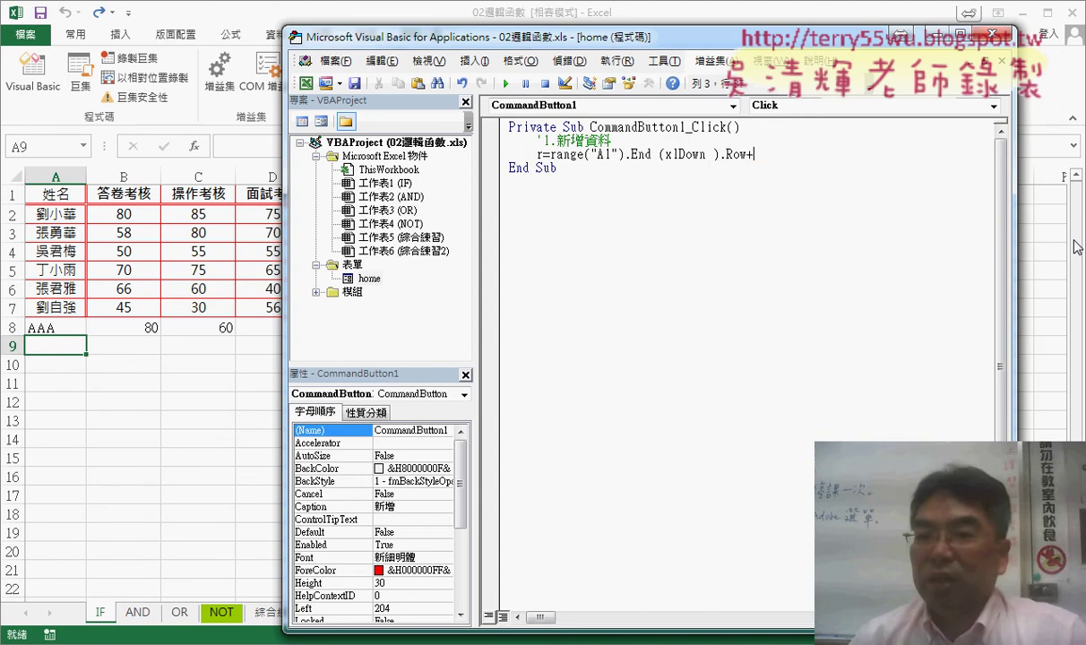
type("1")
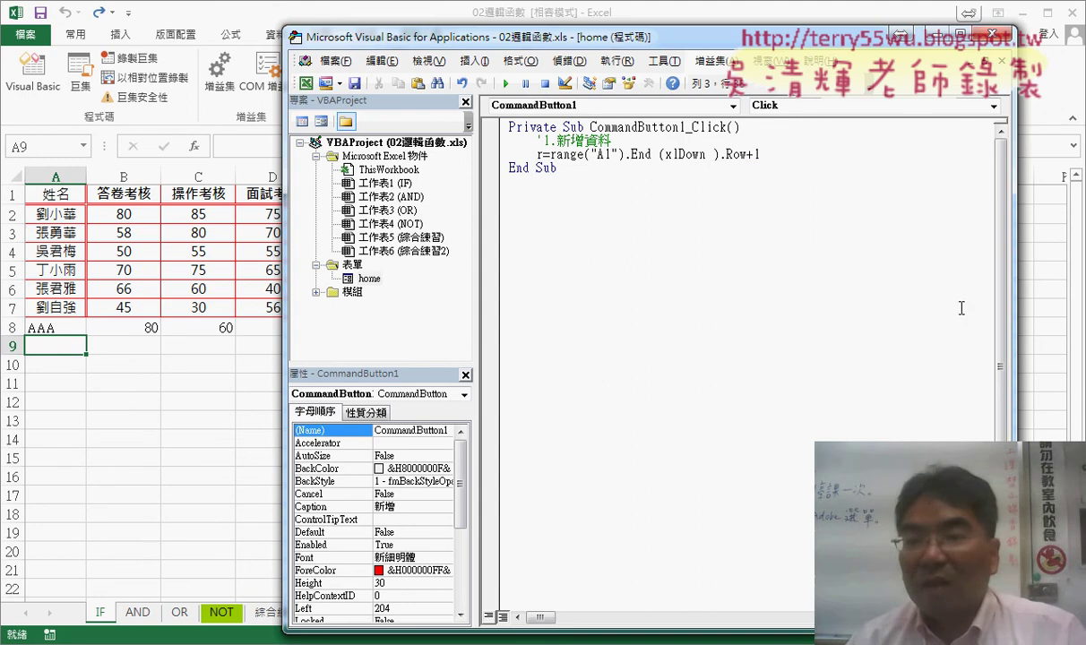
left_click(960, 308)
Start a new line below it beginning with Cells(r, "A").
left_click_drag(776, 154, 556, 155)
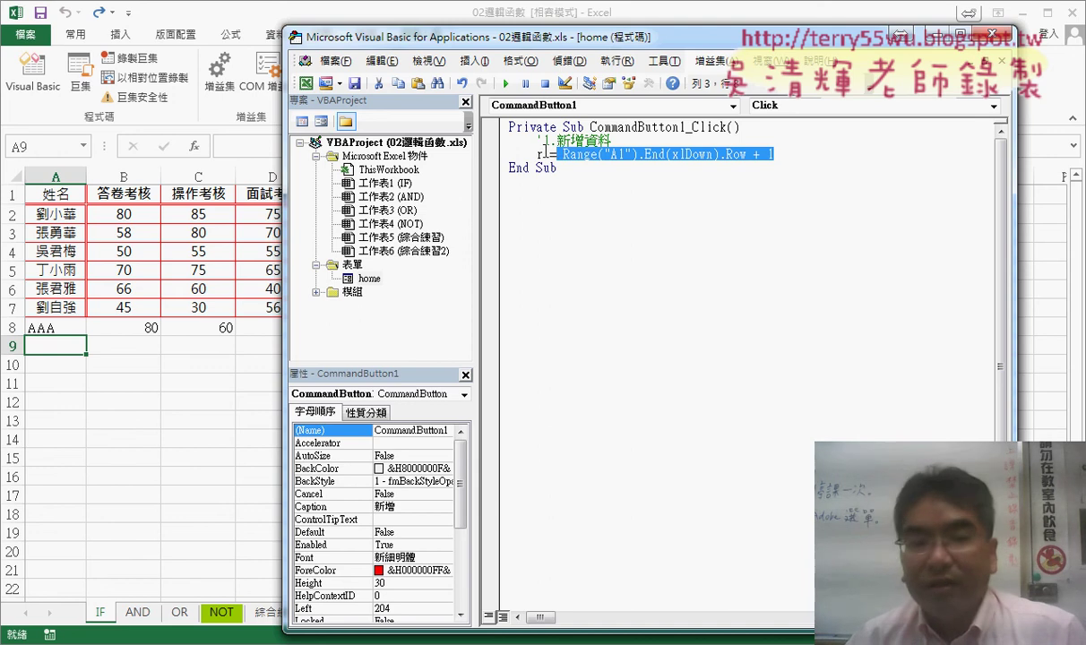
left_click(543, 154)
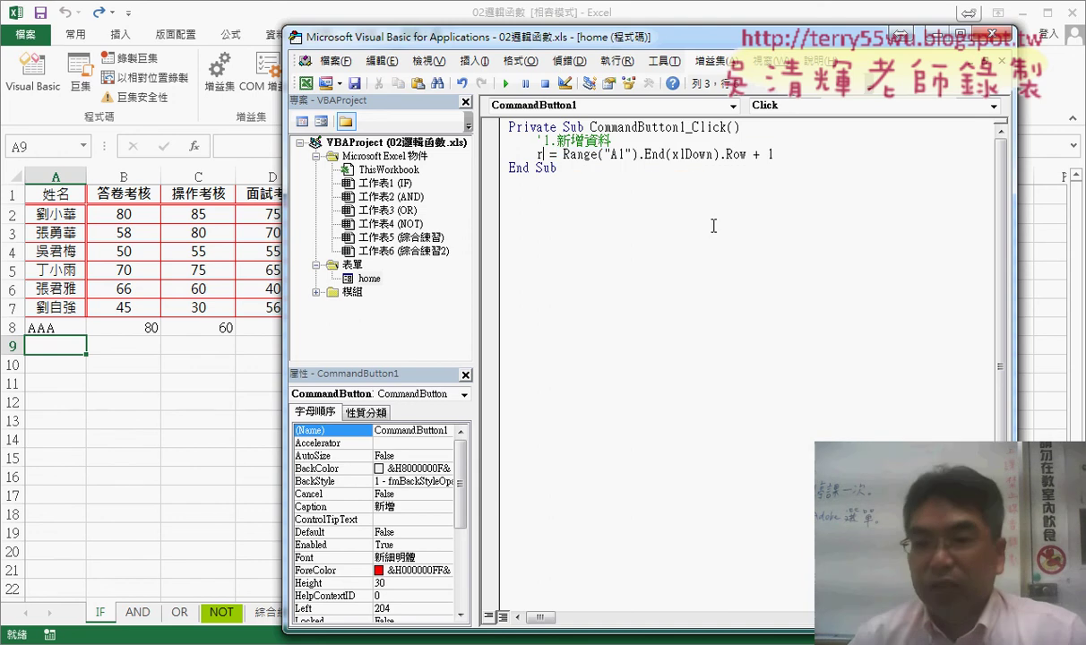
left_click(820, 157)
key("Return")
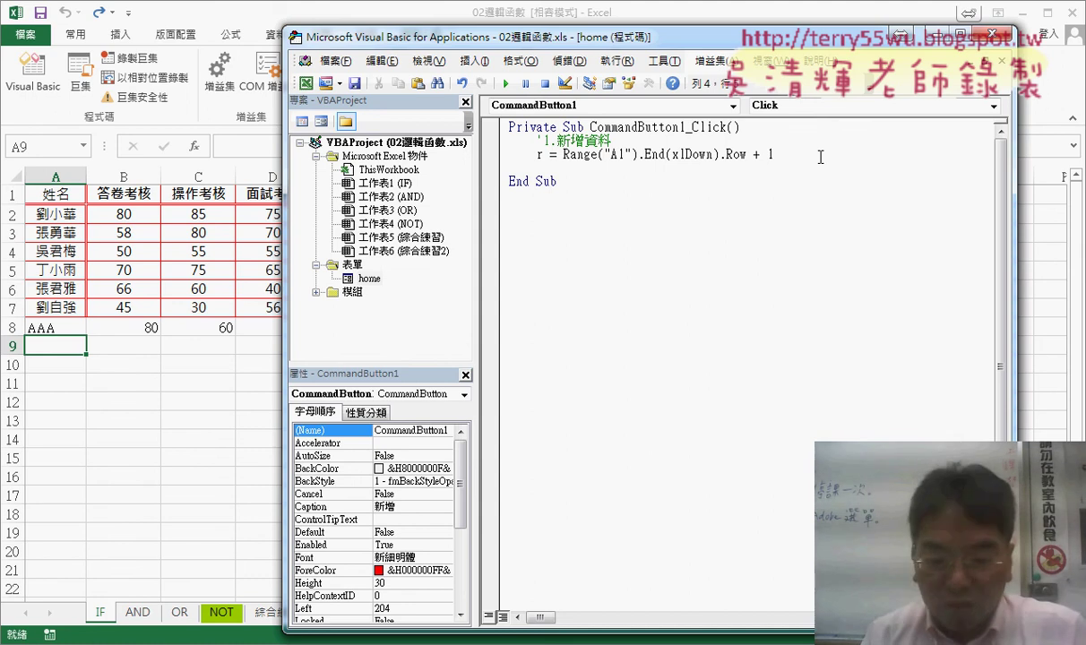
type("ce")
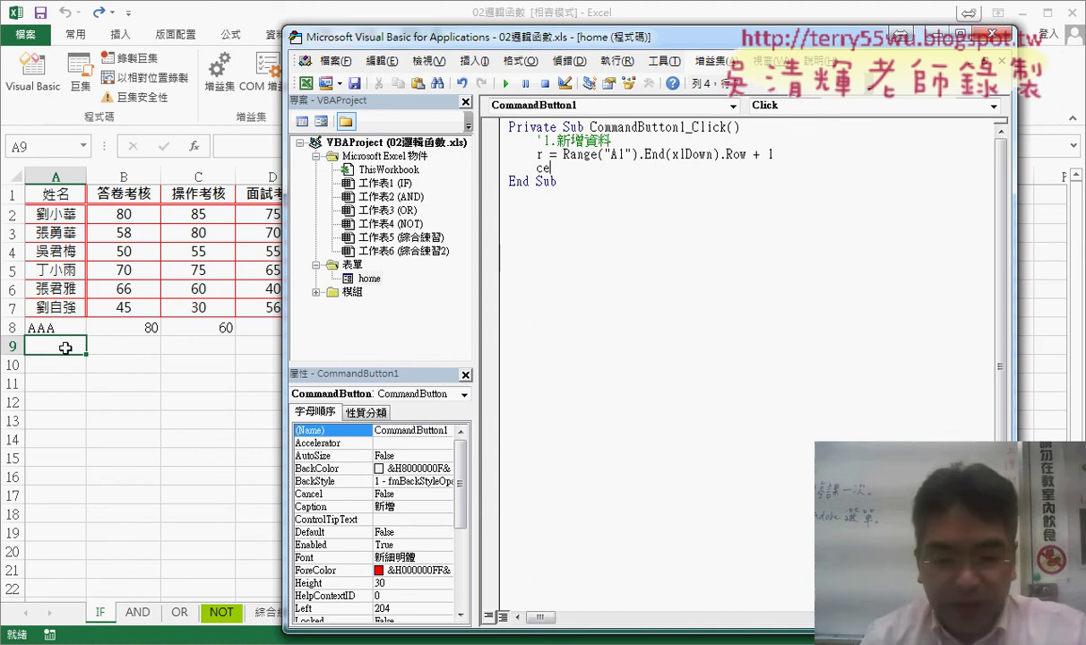
type("lls")
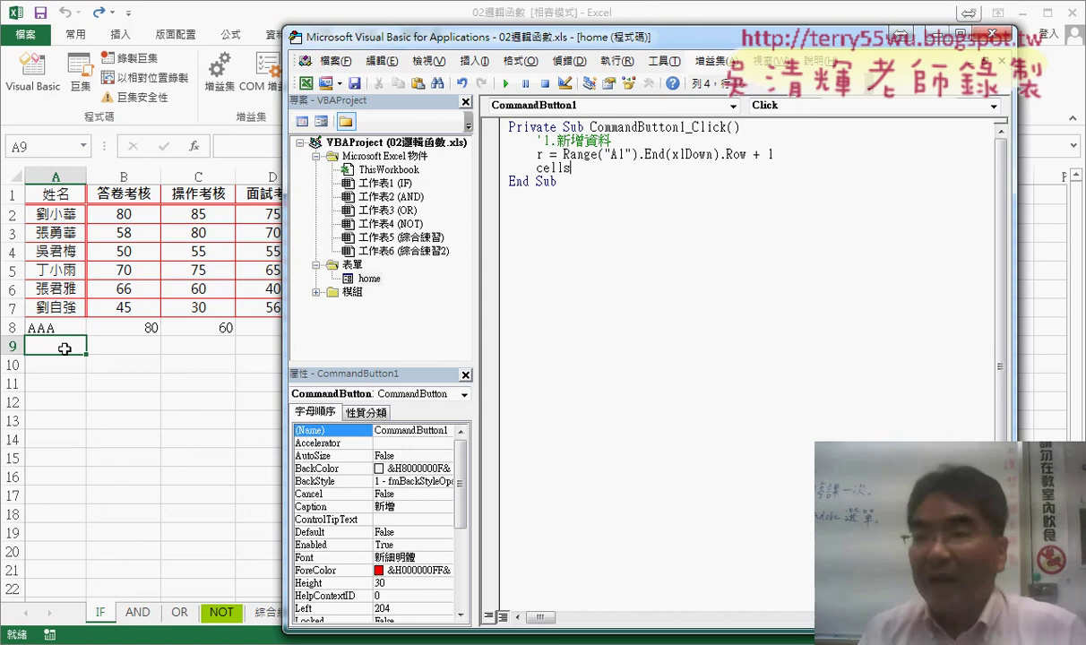
type("(")
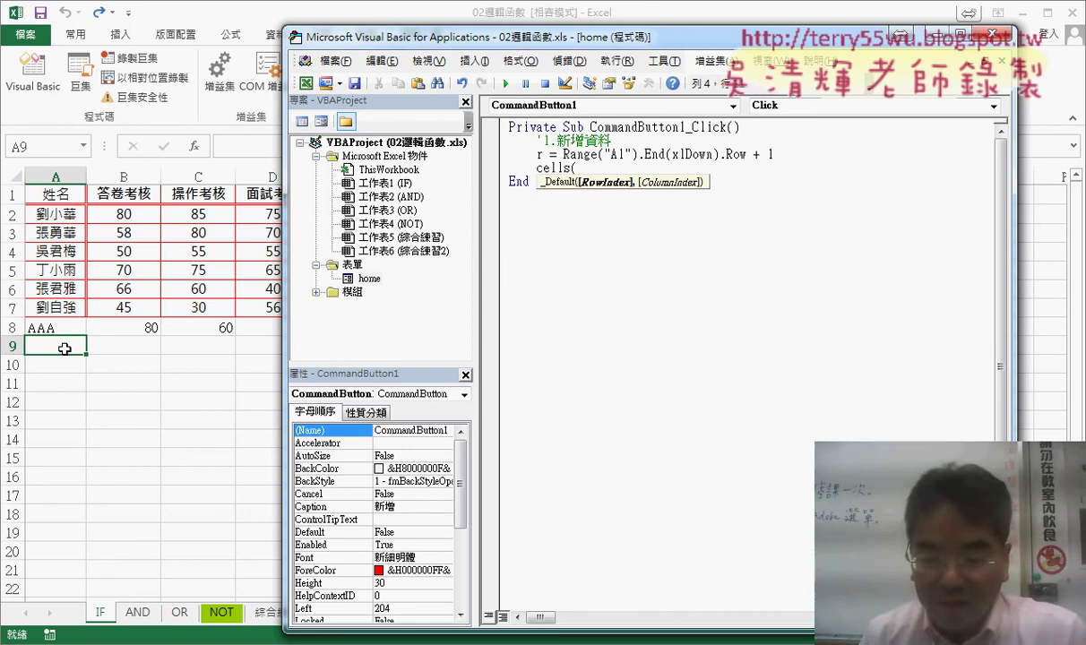
type("r,\"")
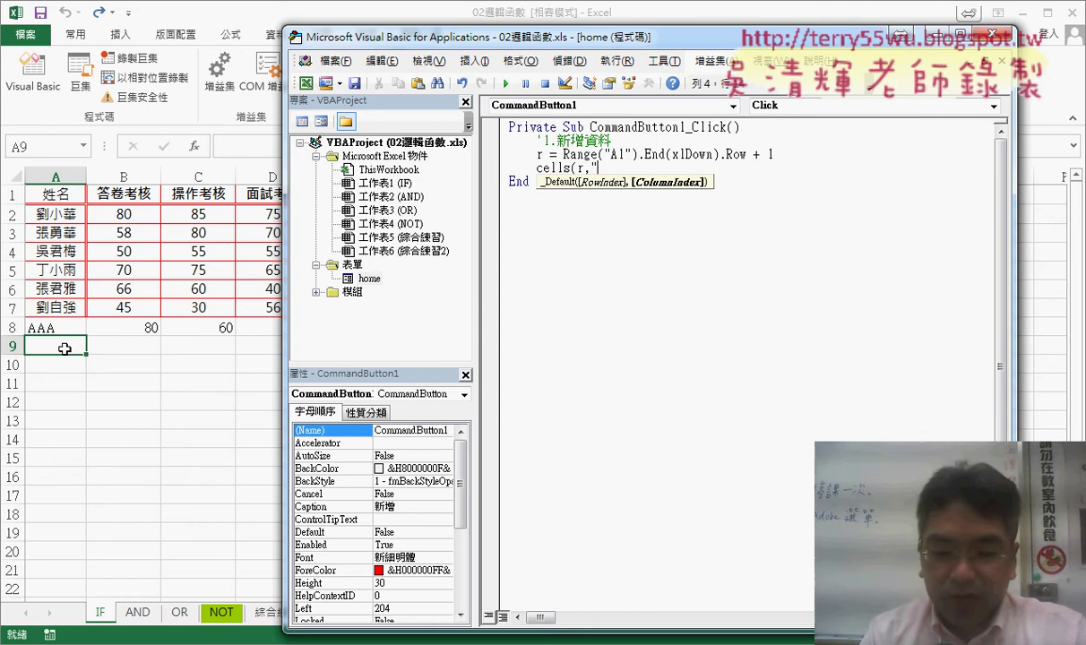
type("A\")=")
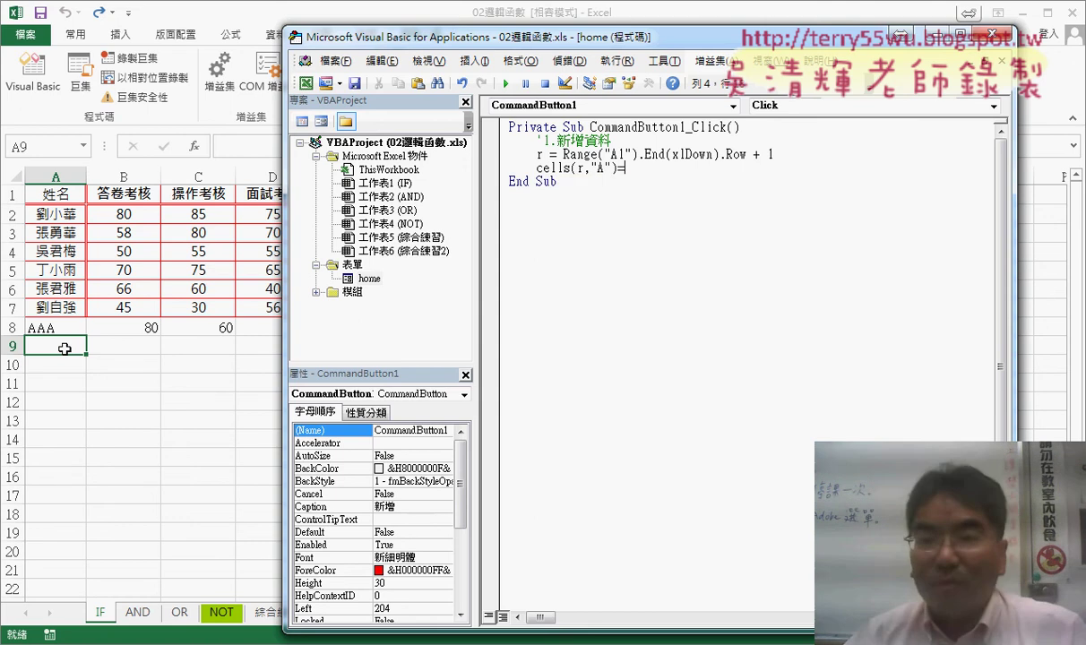
Complete the line as Cells(r, "A") = TextBox1.Text so the name goes into column A.
double_click(371, 280)
left_click(655, 162)
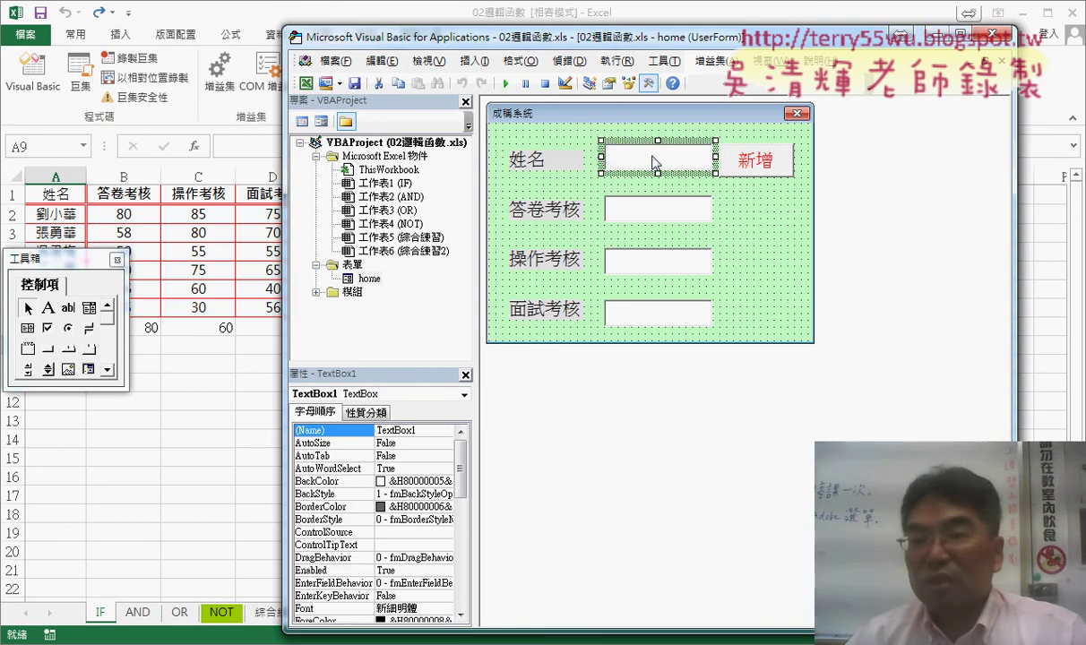
double_click(752, 160)
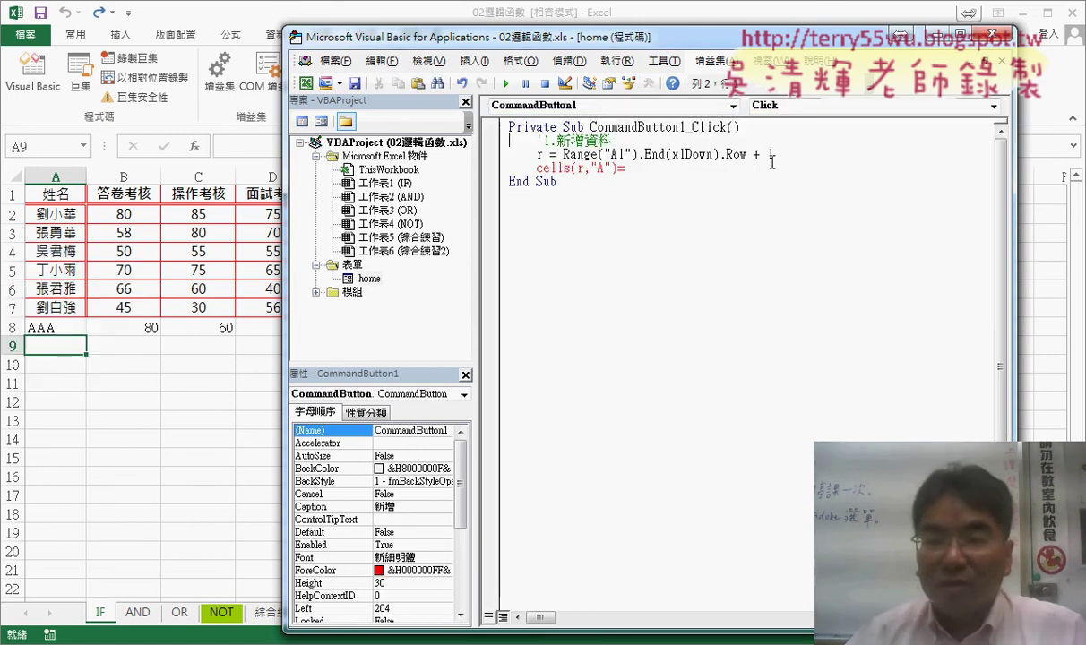
left_click(696, 168)
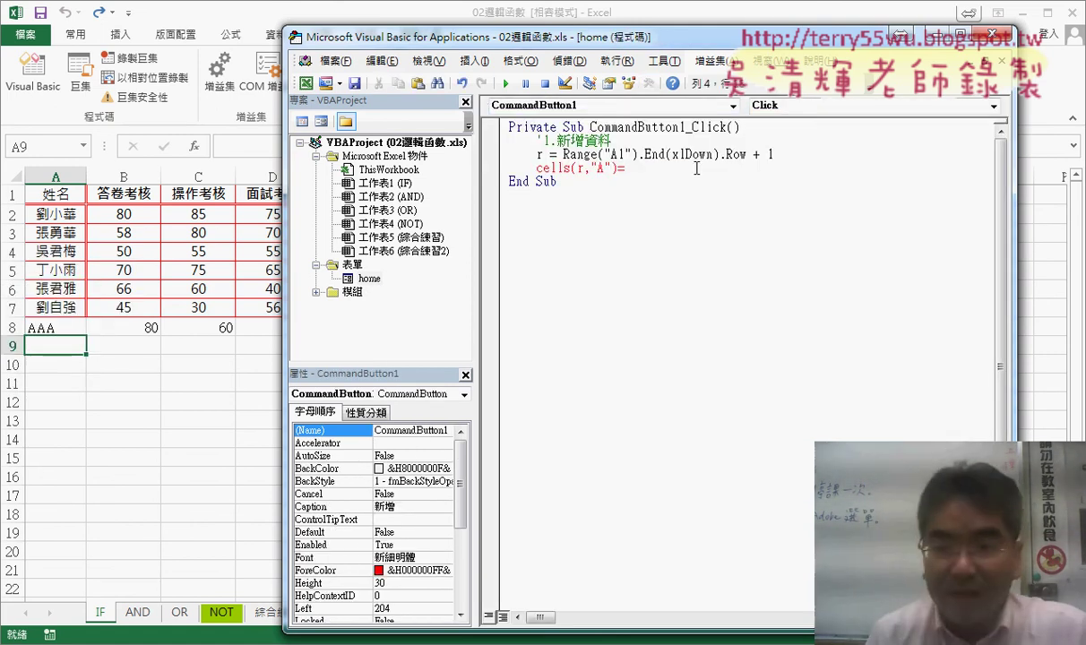
type("te")
type("xtb")
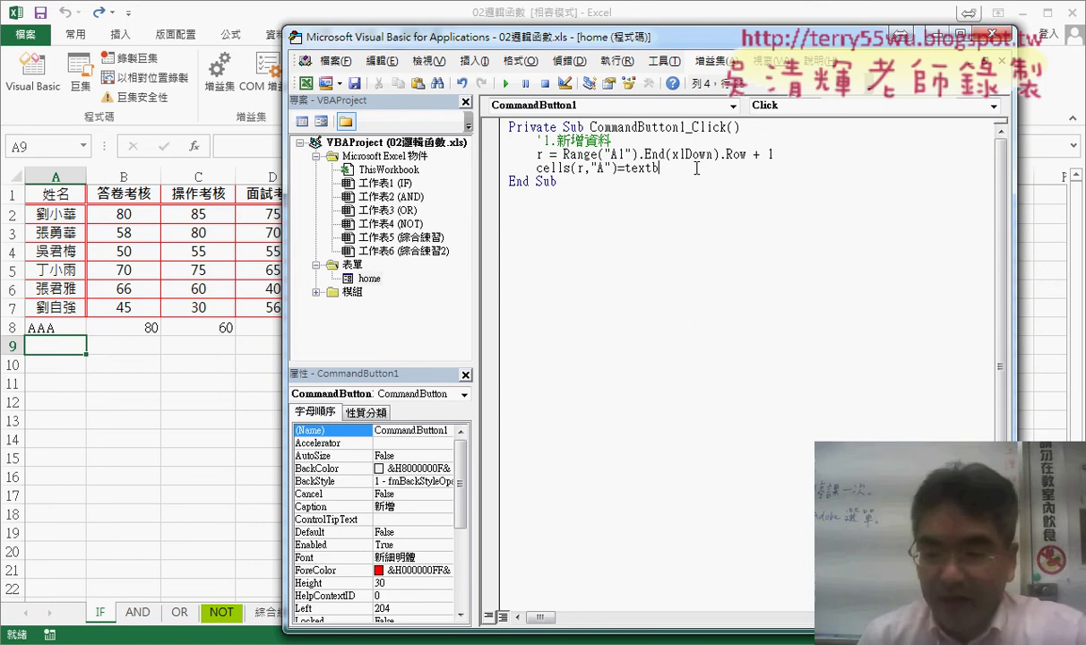
type("ox1")
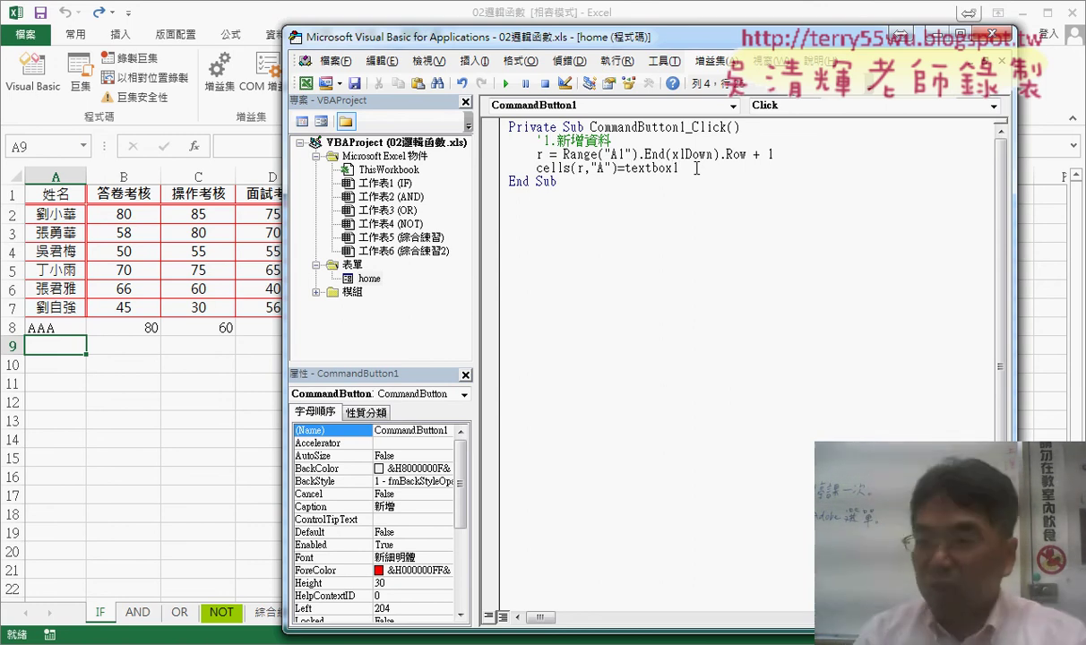
type(".")
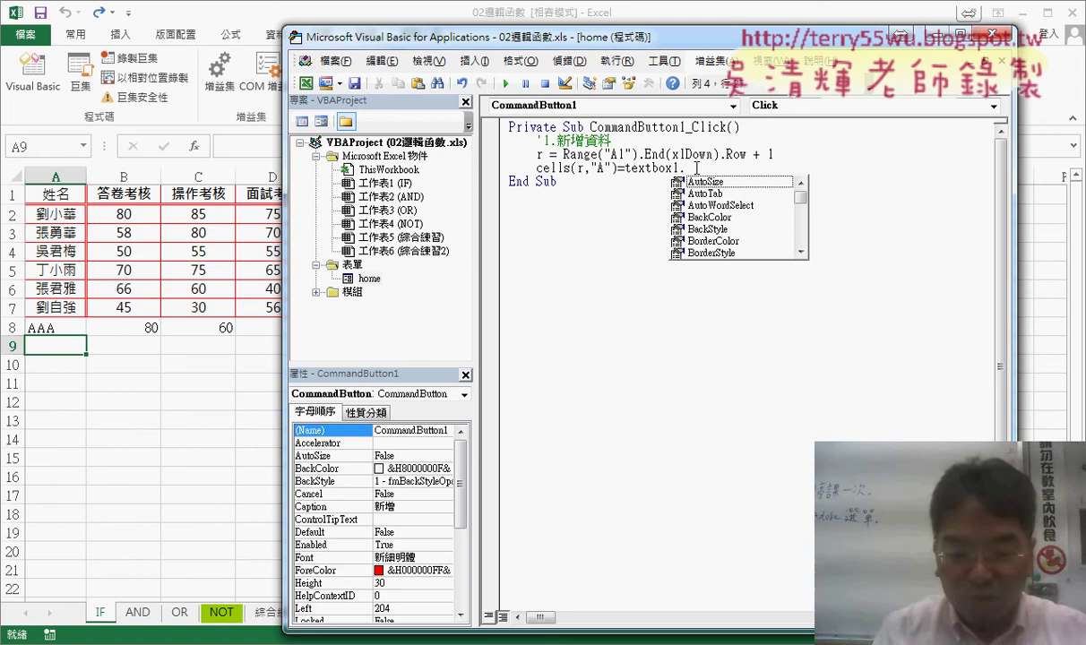
type("tex")
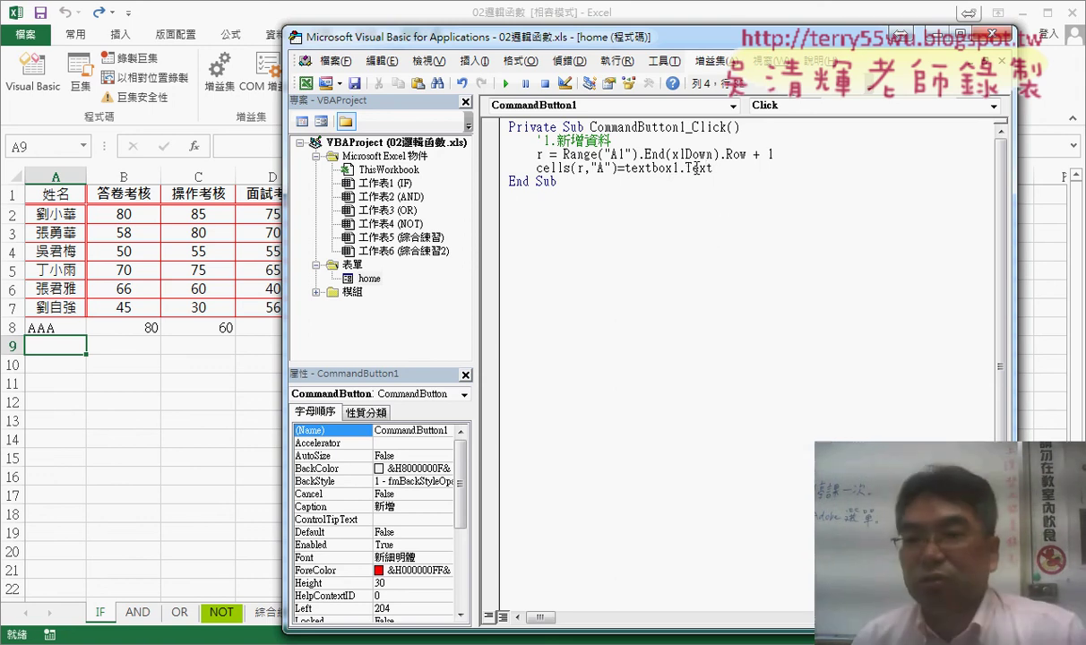
left_click(730, 283)
left_click_drag(735, 167, 643, 168)
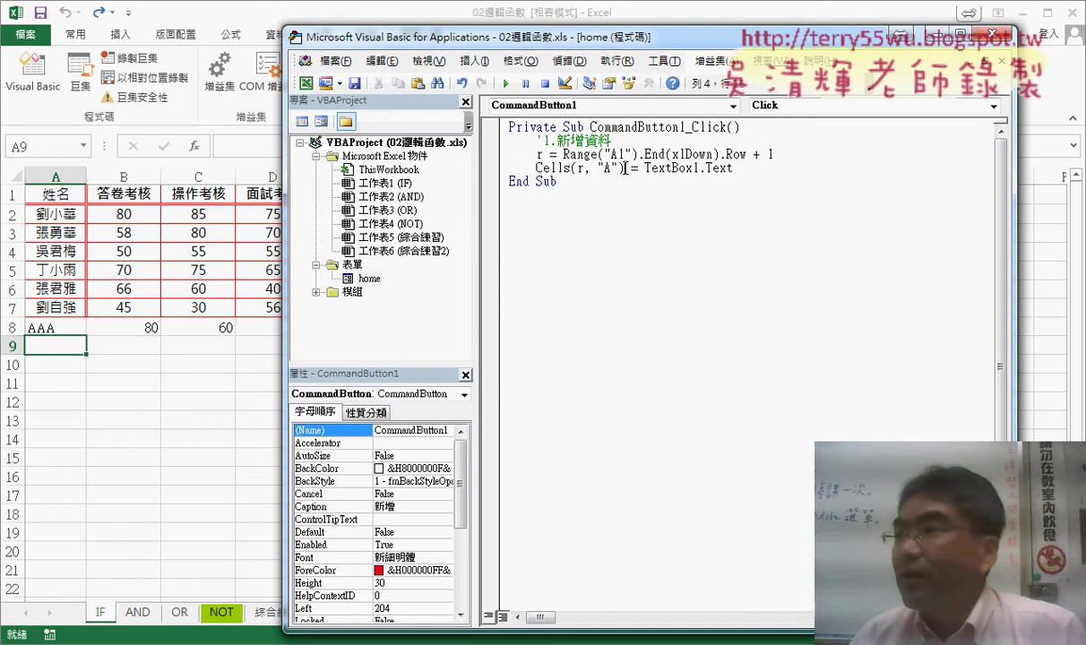
left_click_drag(624, 168, 536, 168)
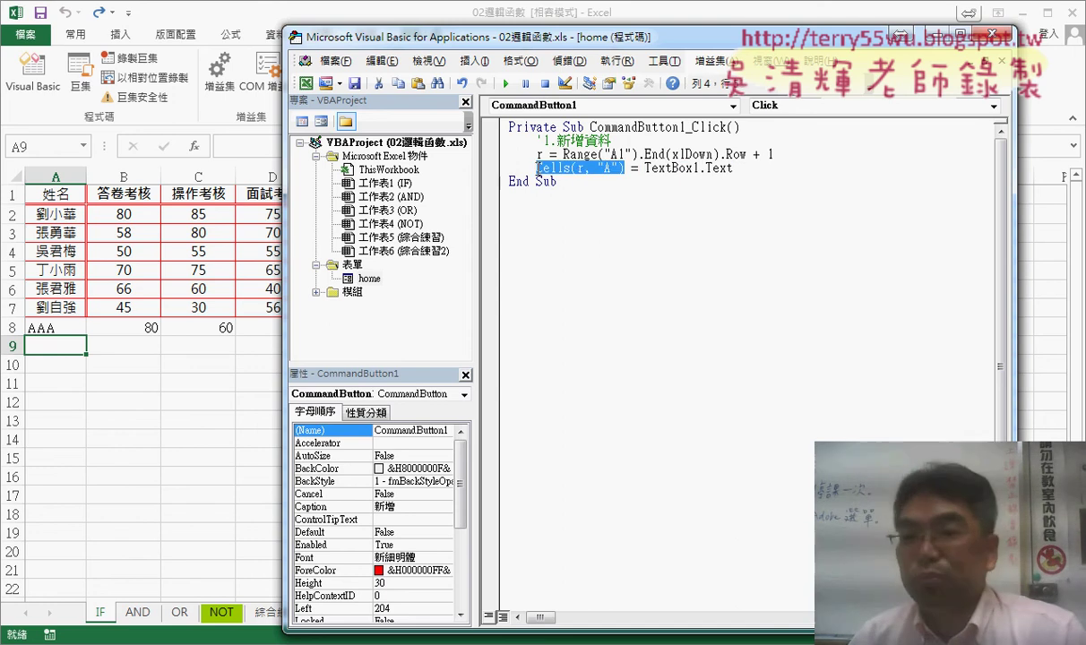
left_click_drag(733, 168, 539, 170)
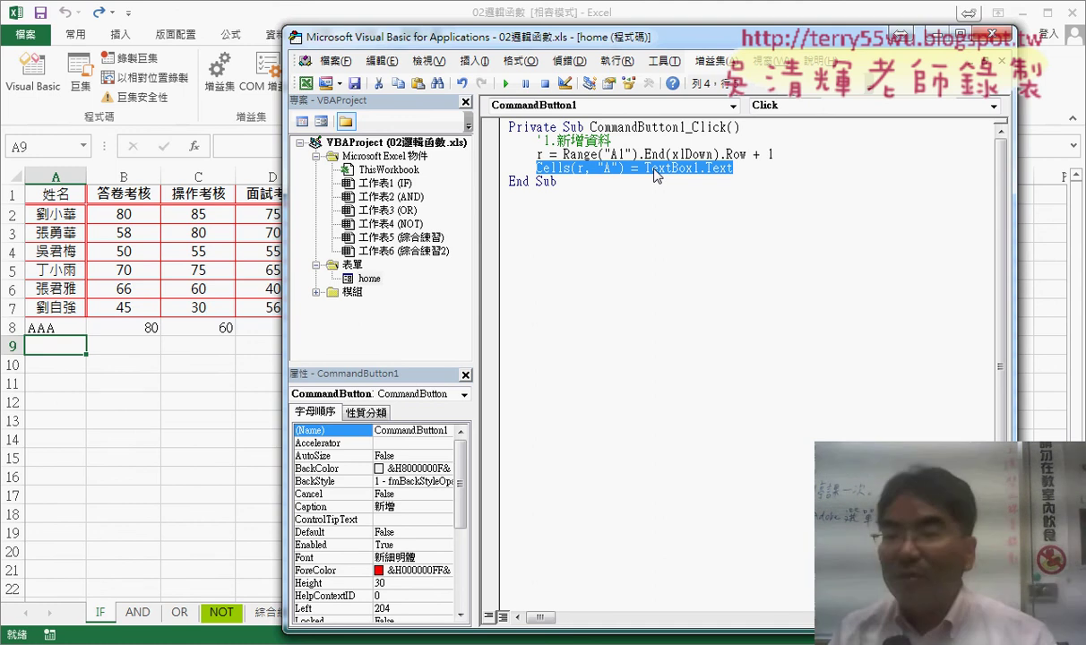
Duplicate the Cells line three times and change the copies' columns to B, C and D.
left_click(757, 166)
key("Return")
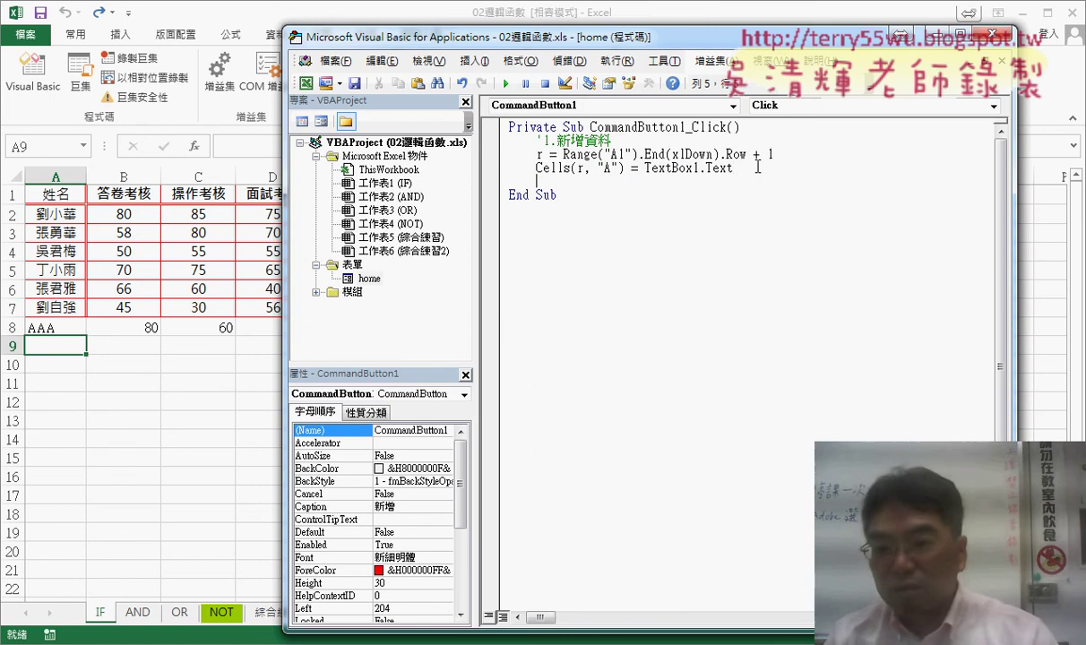
type("Cells(r, \"A\") = TextBox1.Text")
key("Return")
type("Cells(r, \"A\") = TextBox1.Text")
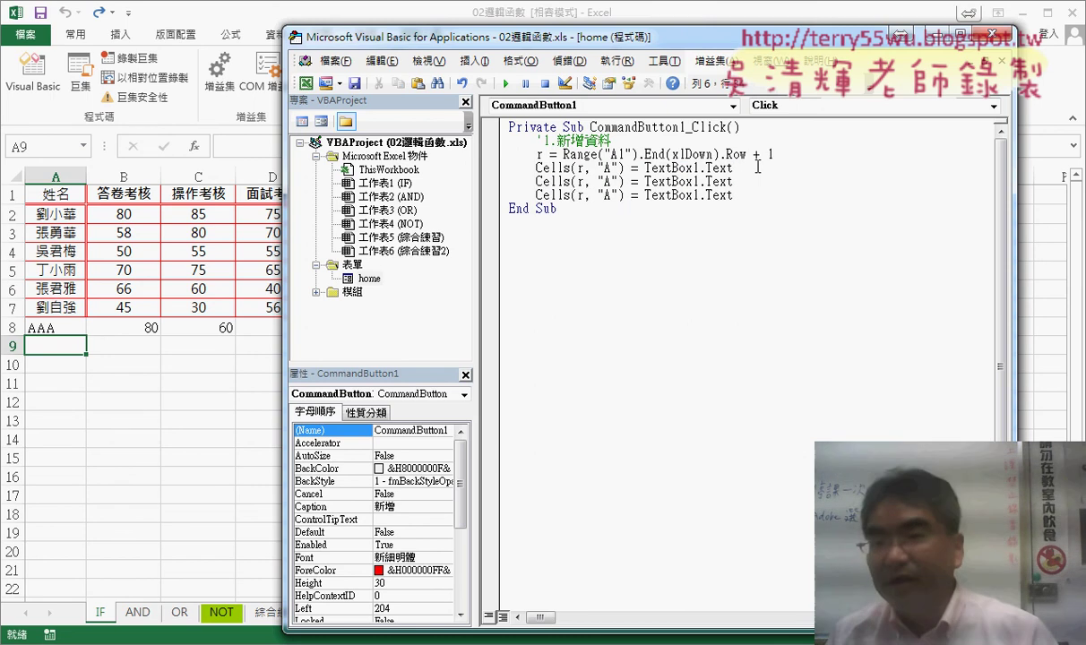
key("Return")
type("Cells(r, \"A\") = TextBox1.Text")
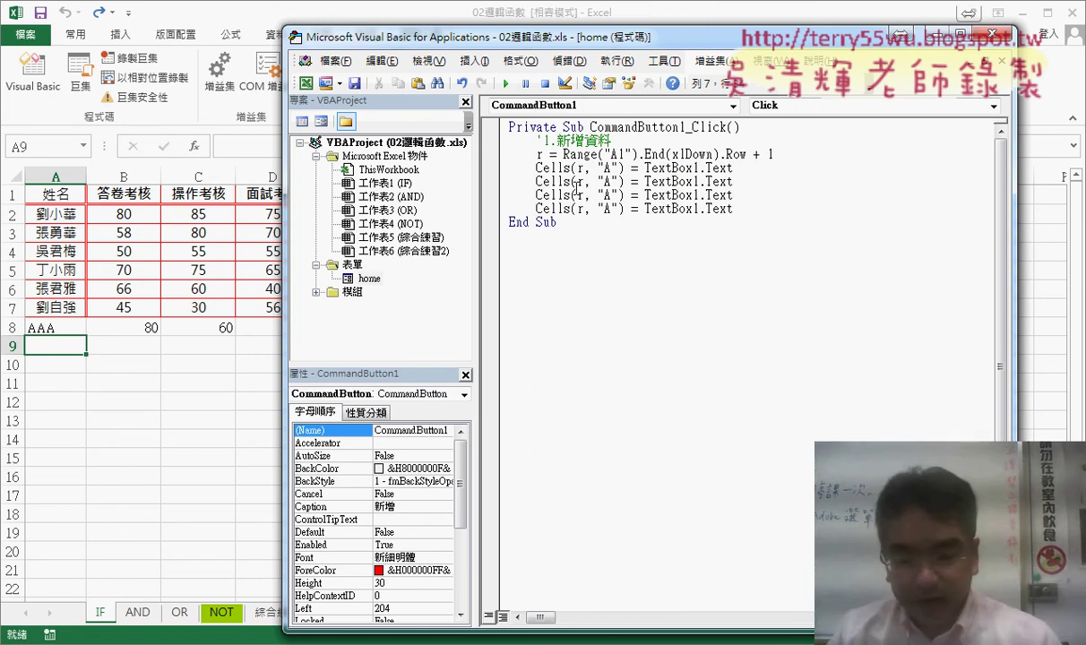
double_click(608, 181)
type("B")
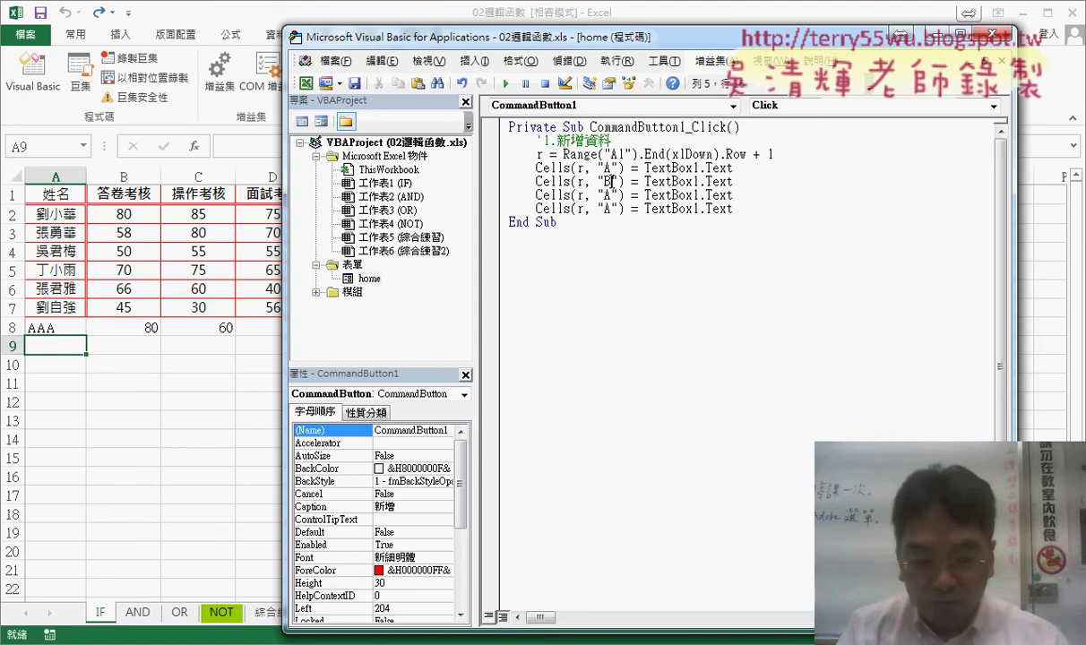
double_click(607, 194)
type("c")
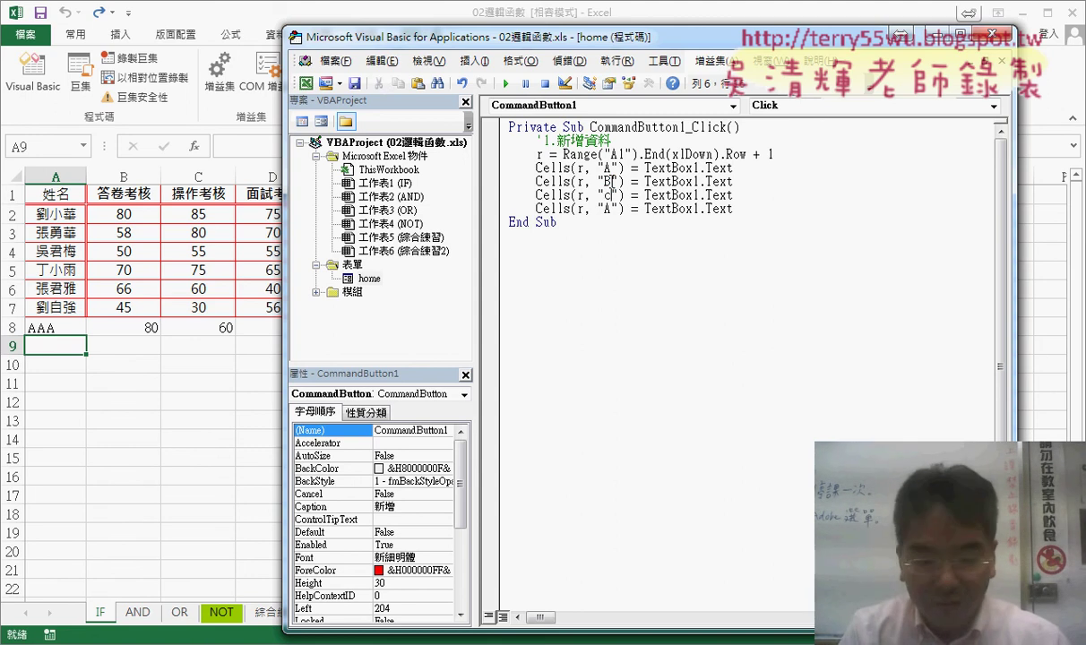
type("C")
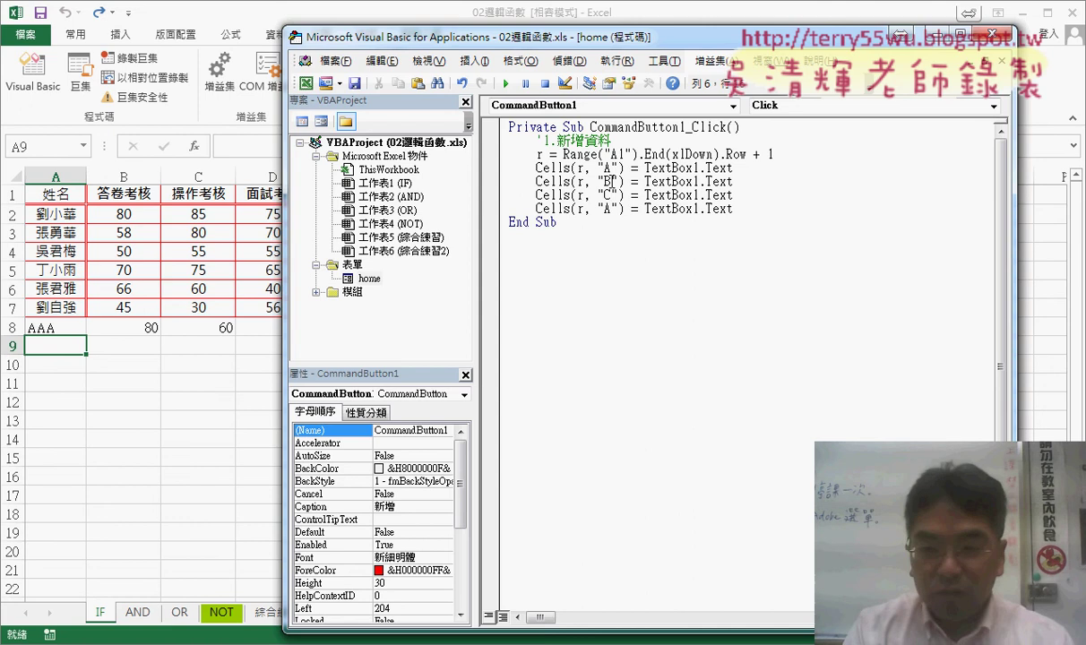
key("Down")
key("BackSpace")
type("D")
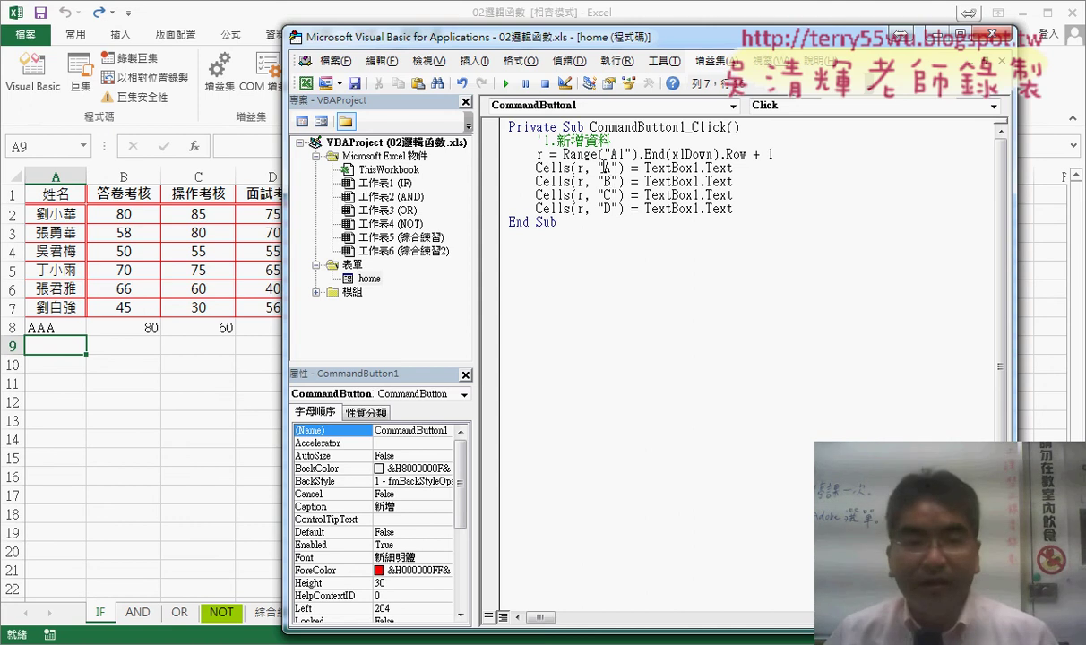
Change the copied lines to read TextBox2, TextBox3 and TextBox4.
left_click_drag(502, 39, 613, 62)
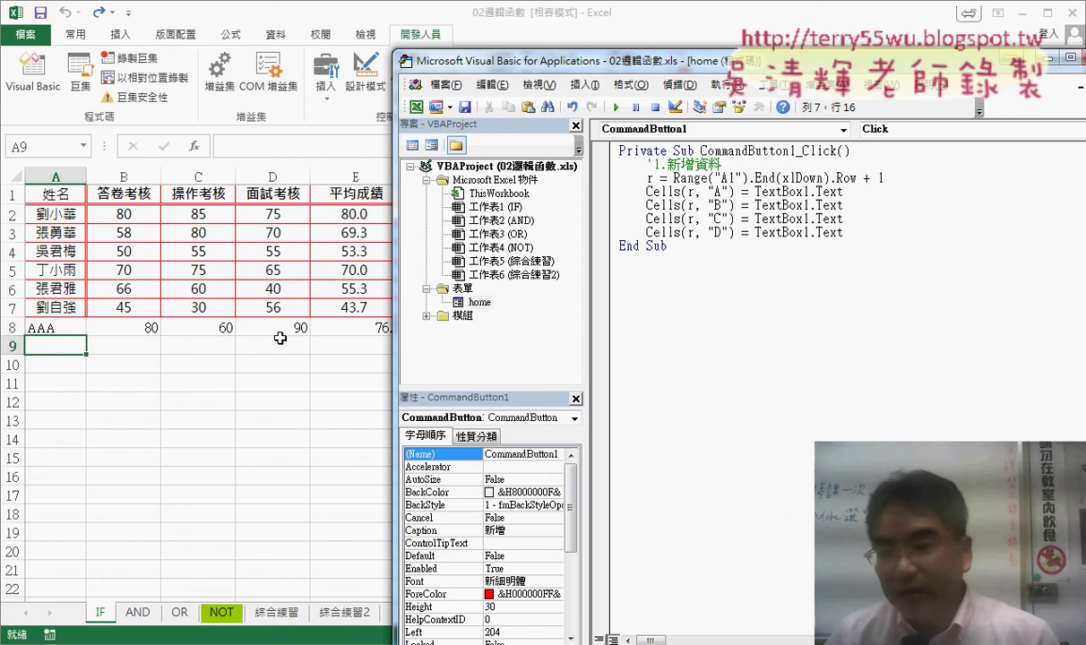
left_click(807, 205)
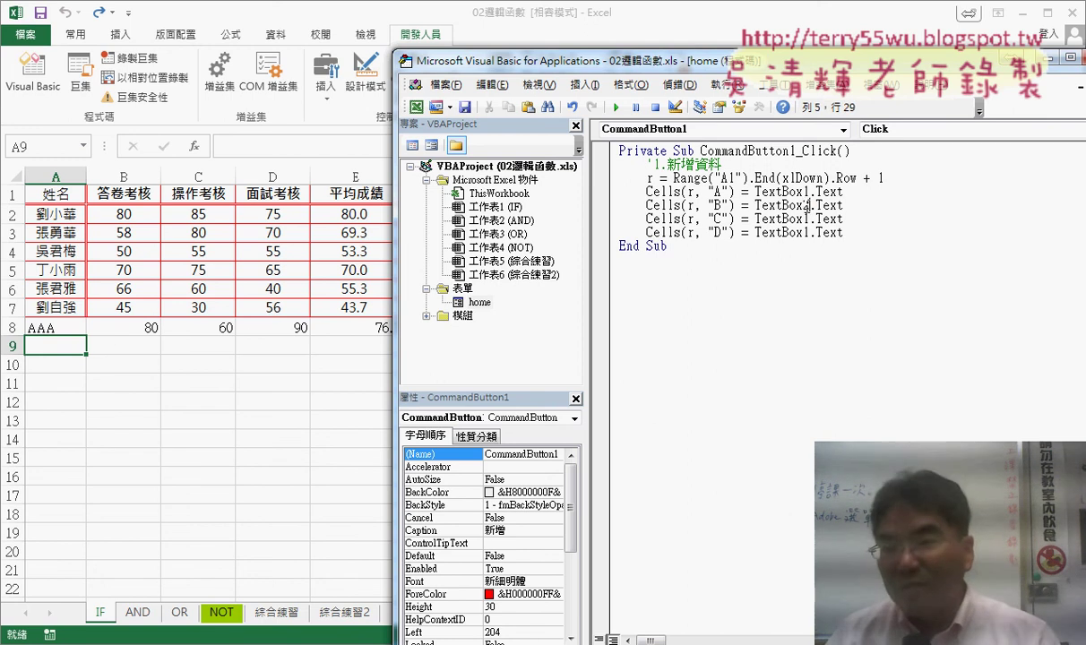
key("BackSpace")
type("2")
left_click_drag(810, 218, 804, 232)
type("3")
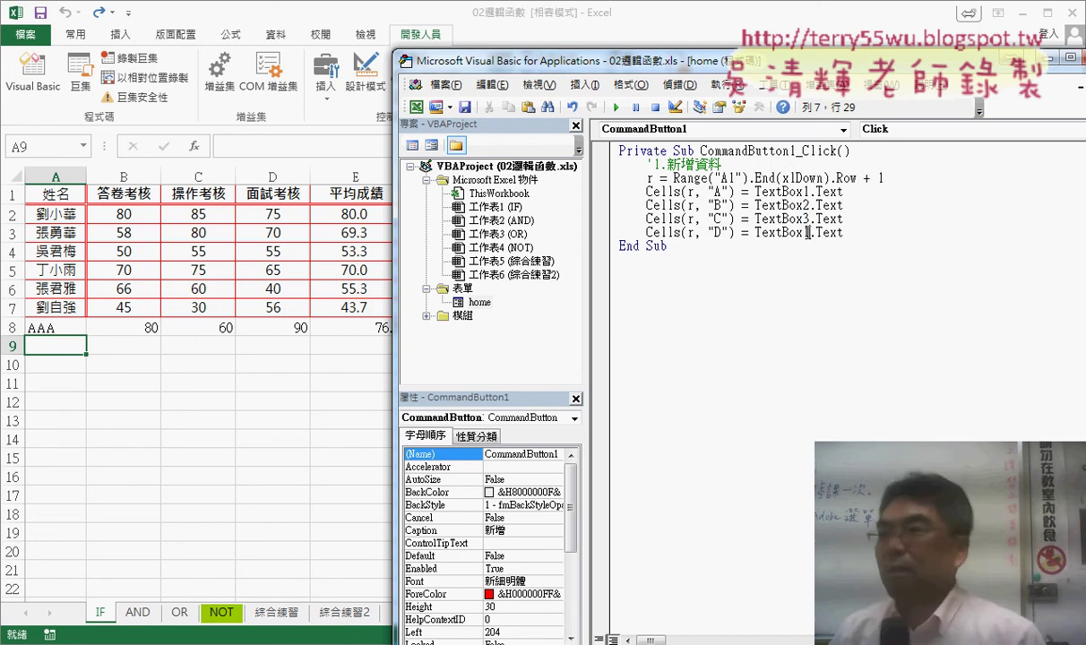
type("4")
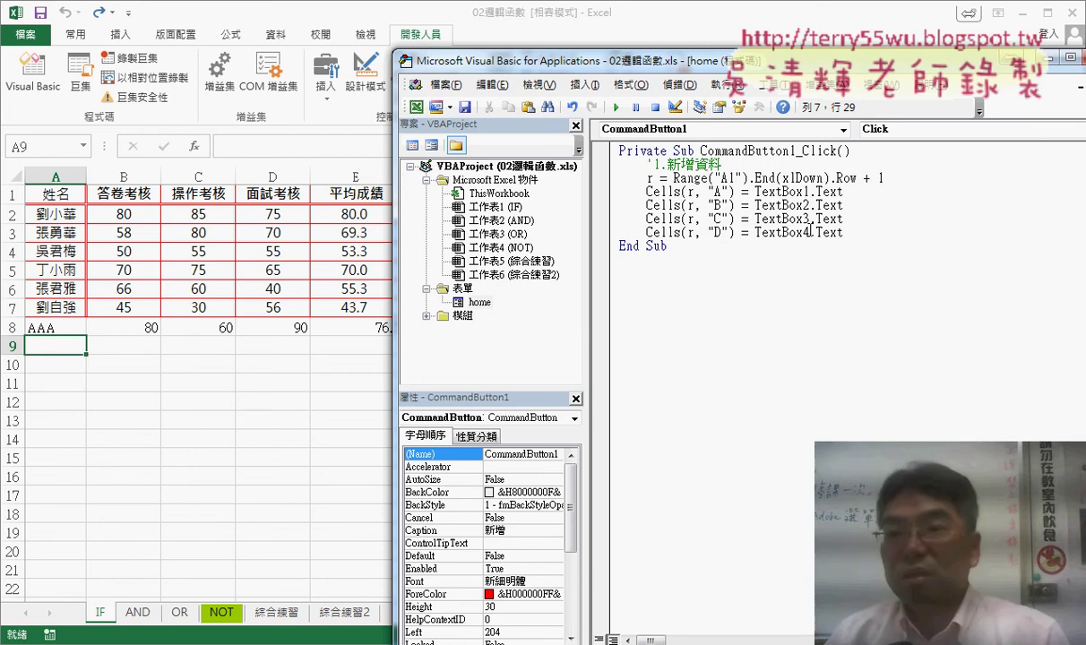
left_click(875, 292)
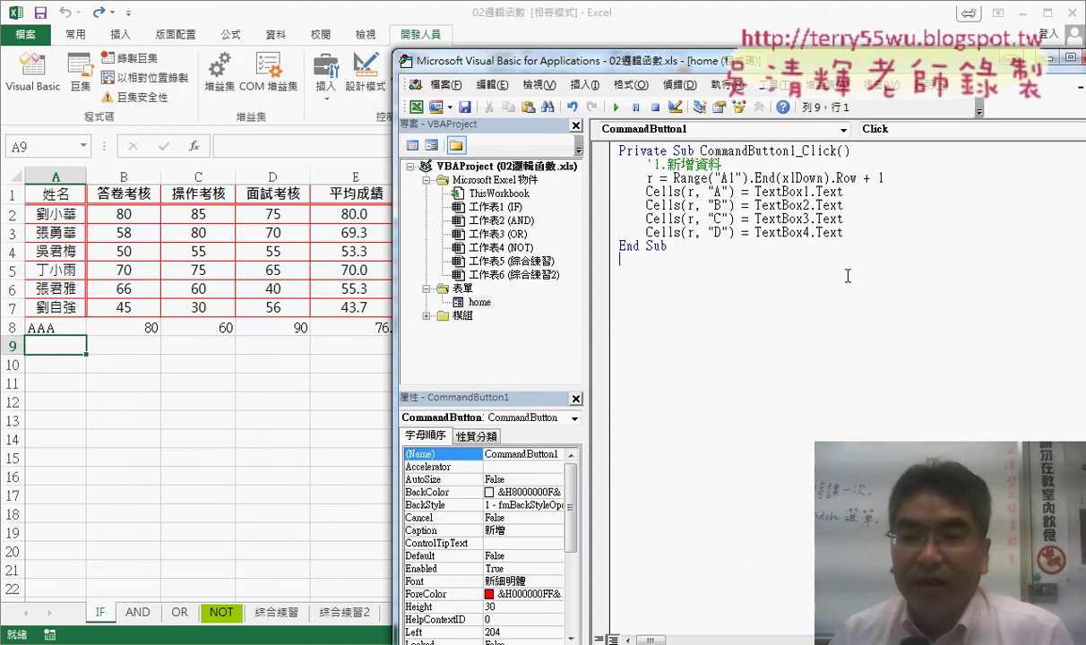
Run the form, enter BBB with scores 50, 62 and 30, and add it as row 9.
left_click(615, 107)
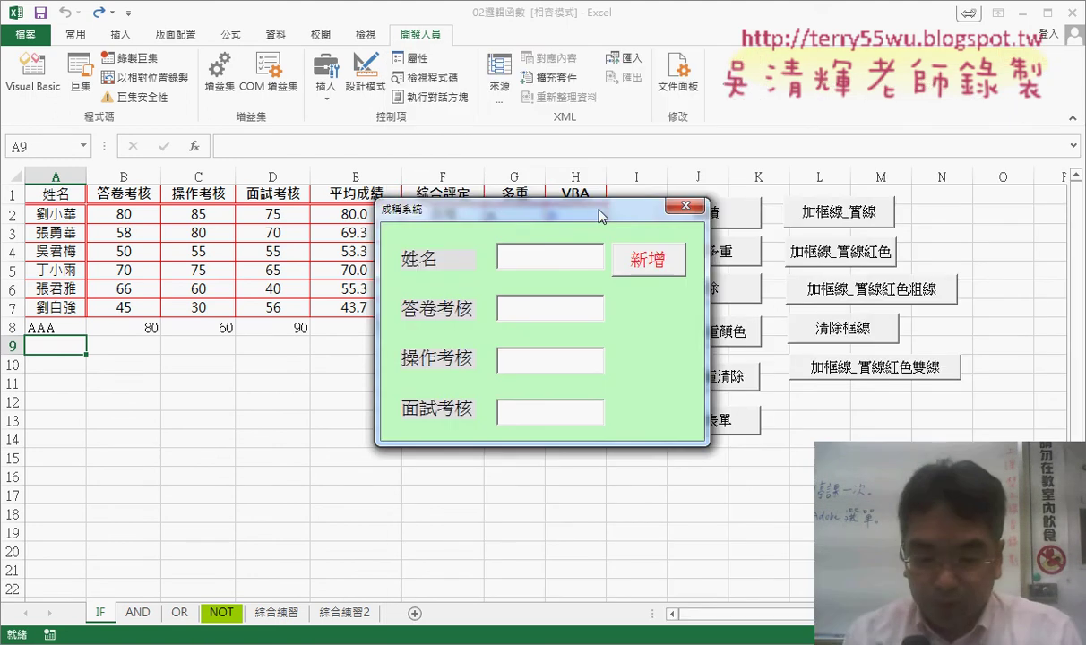
left_click_drag(600, 215, 745, 161)
type("B")
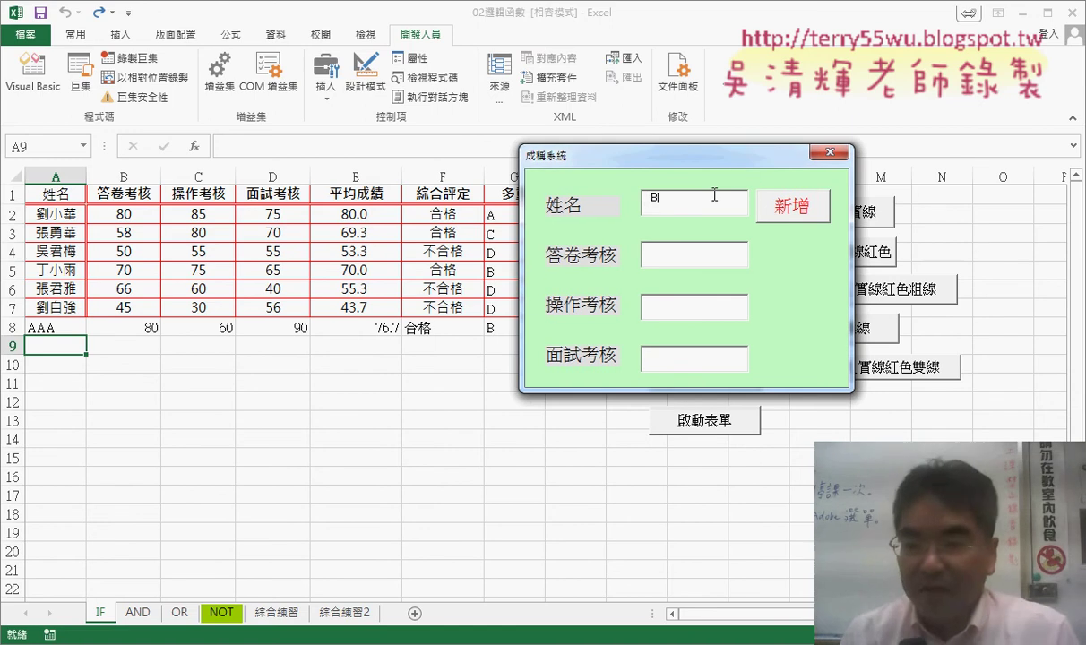
type("BB")
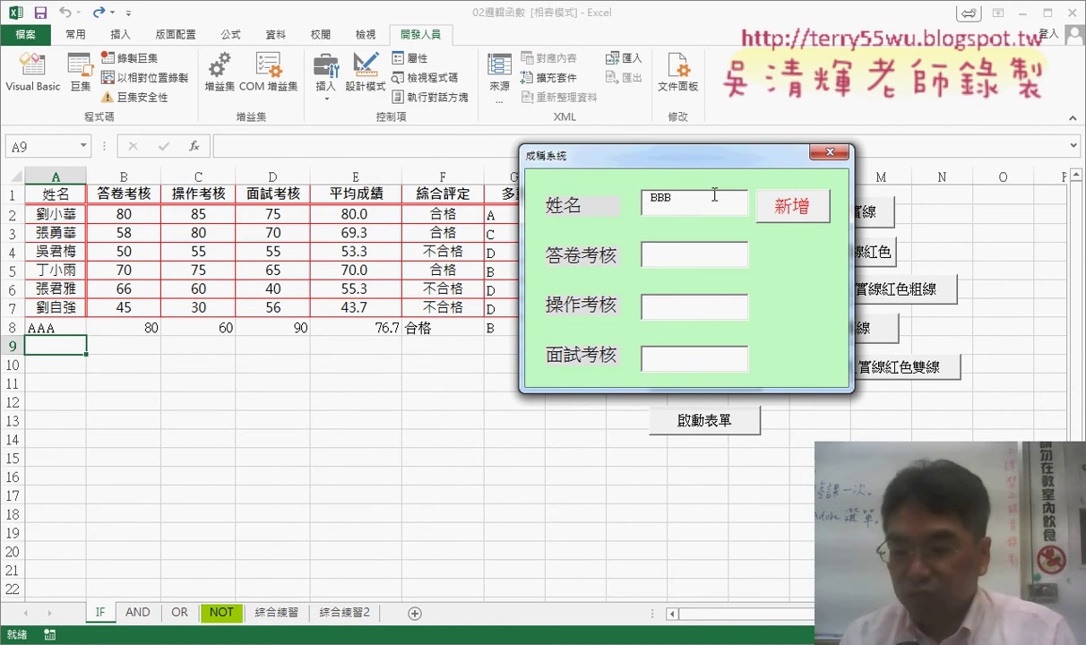
key("Tab")
type("50")
key("Tab")
type("62")
key("Tab")
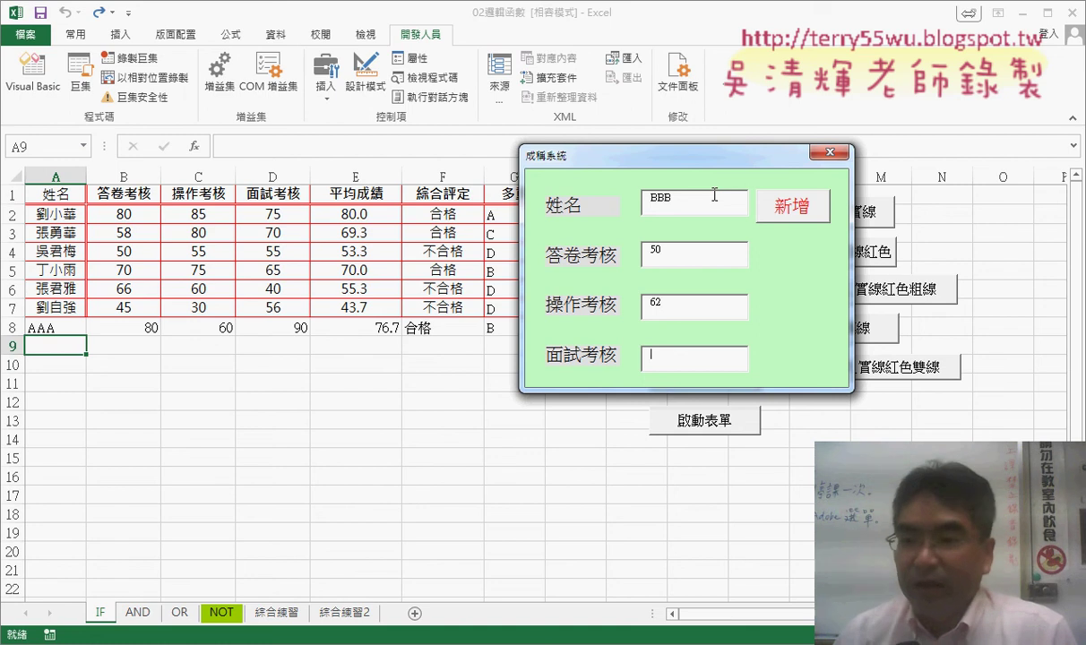
type("30")
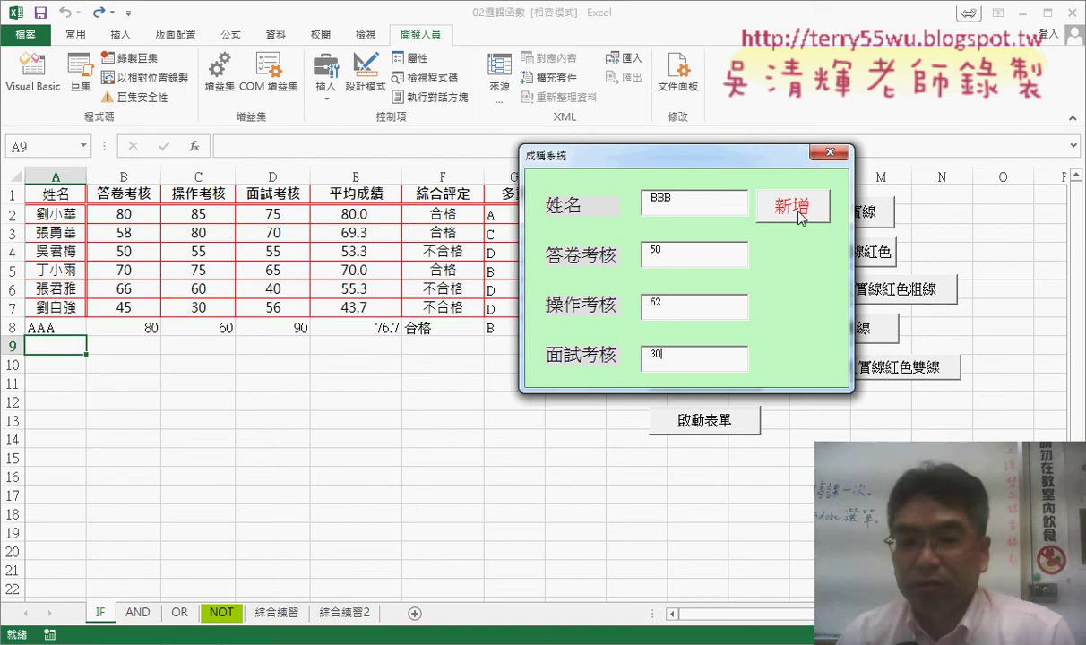
left_click(800, 218)
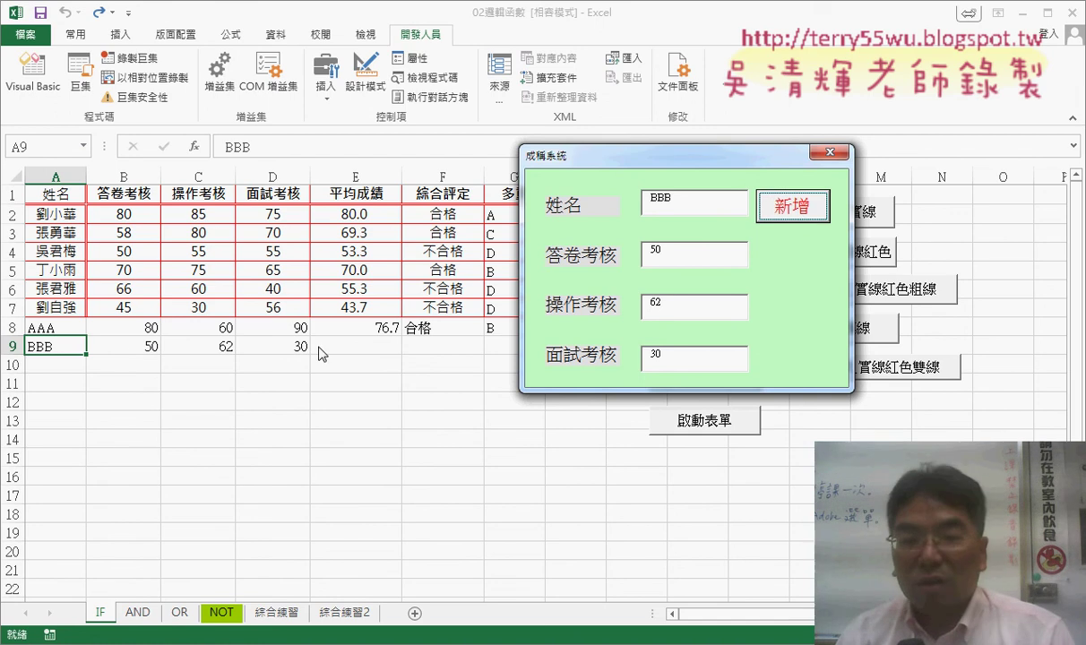
left_click_drag(619, 170, 743, 175)
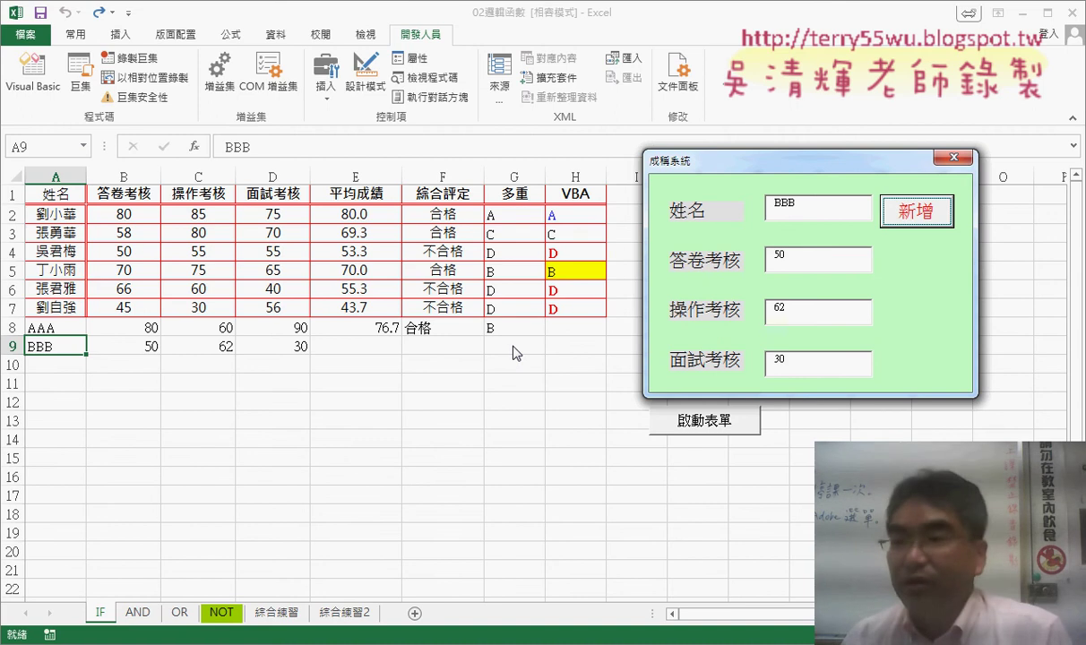
Stop the form and add a Cells(r, "E") line after the column D line.
left_click(951, 159)
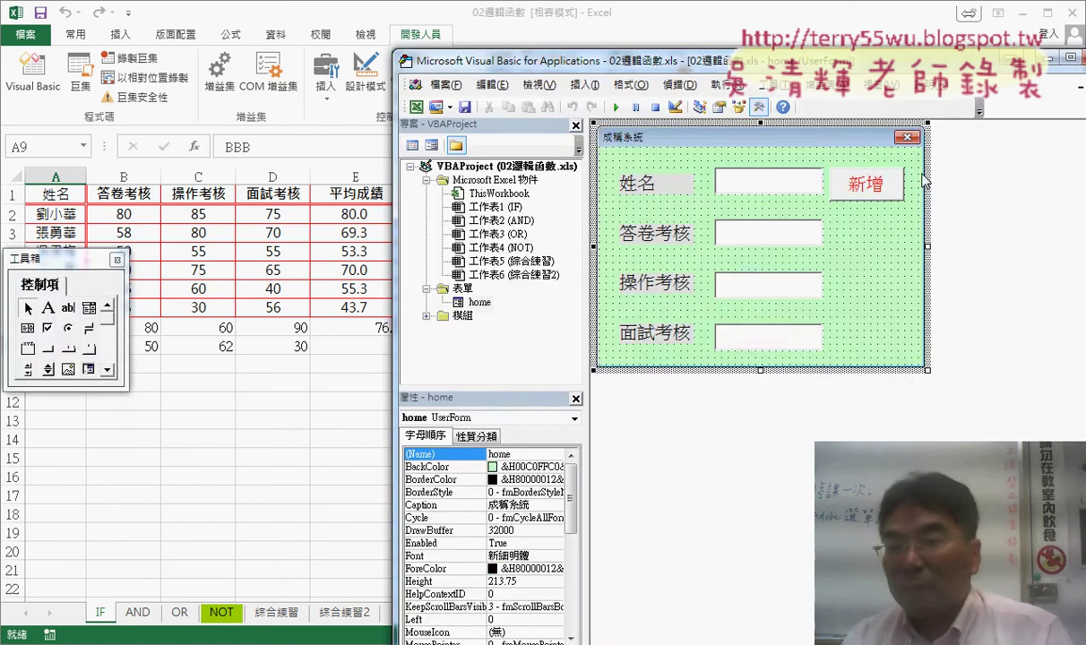
double_click(851, 177)
left_click(715, 177)
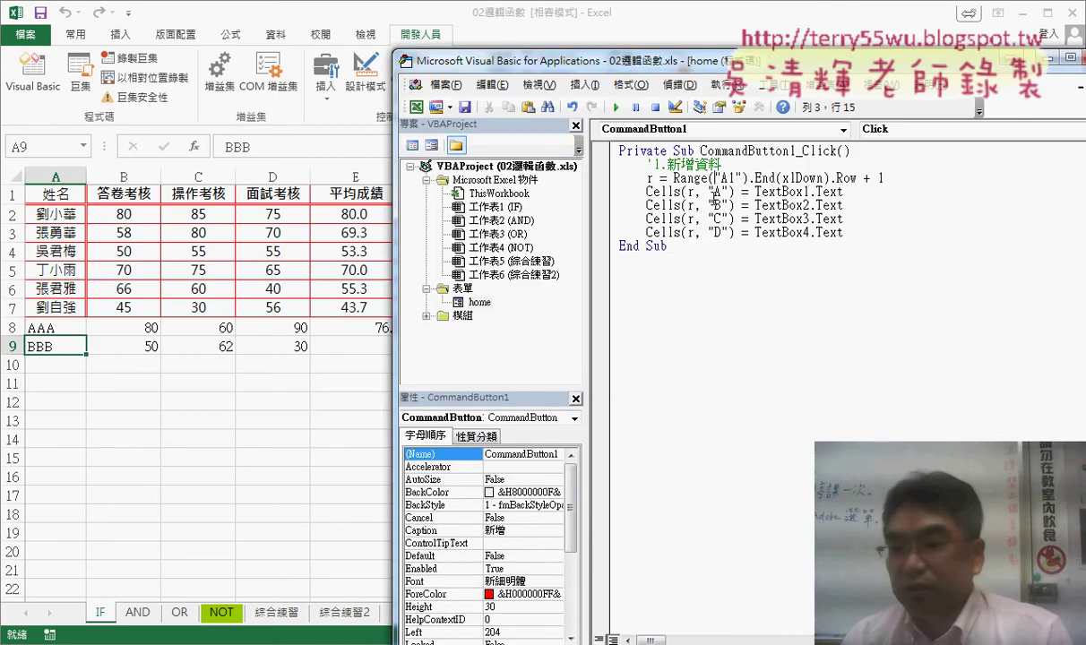
left_click(872, 233)
key("Return")
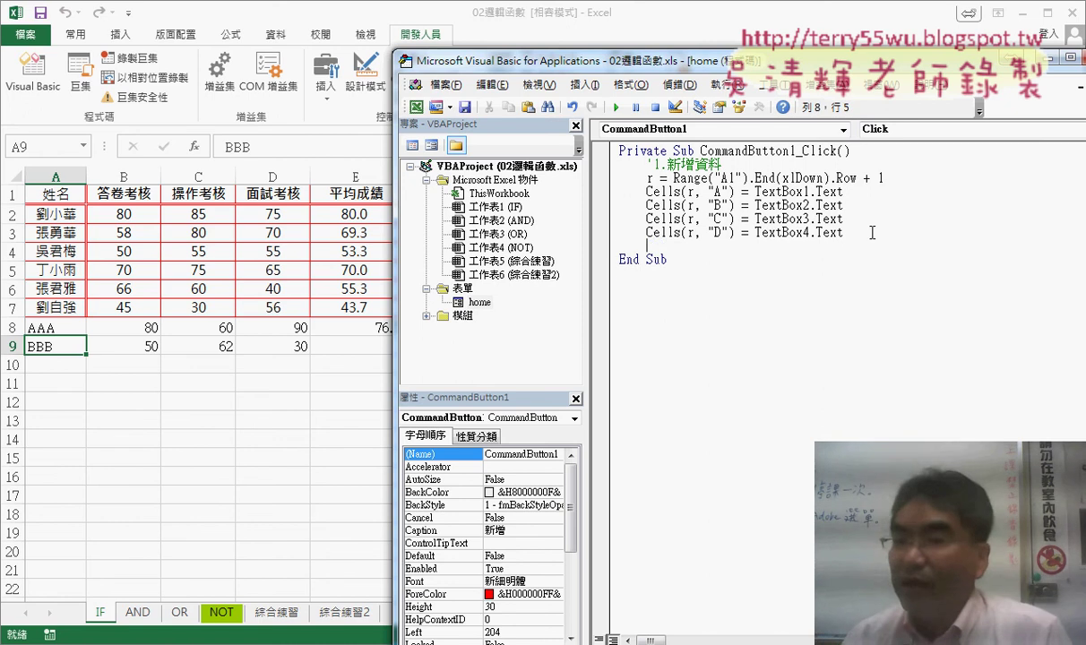
key("Return")
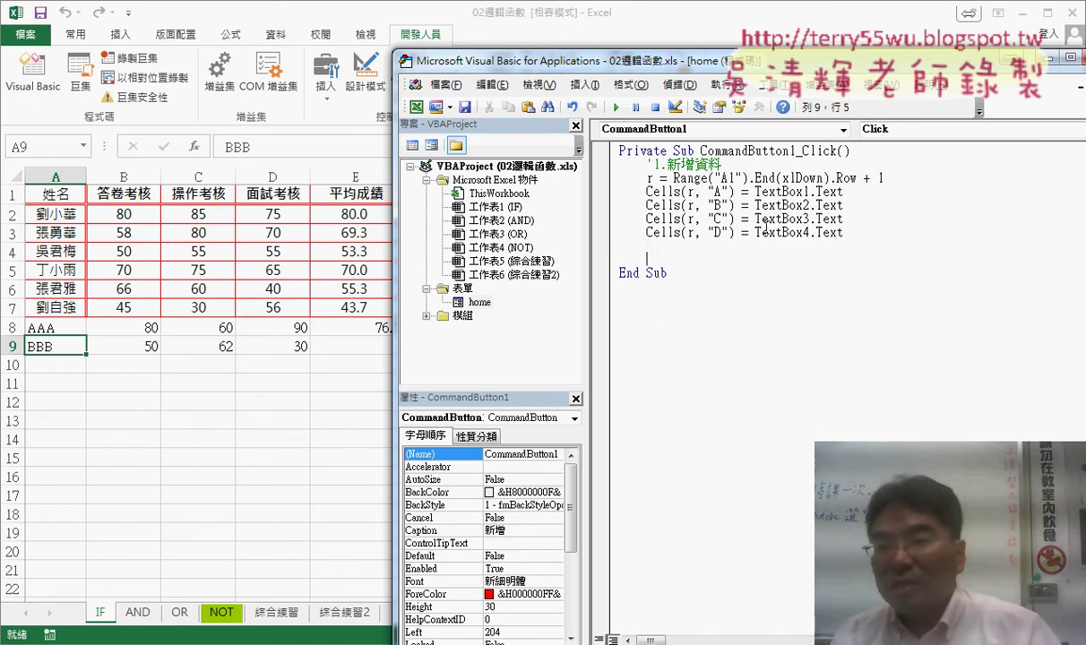
left_click_drag(647, 232, 735, 233)
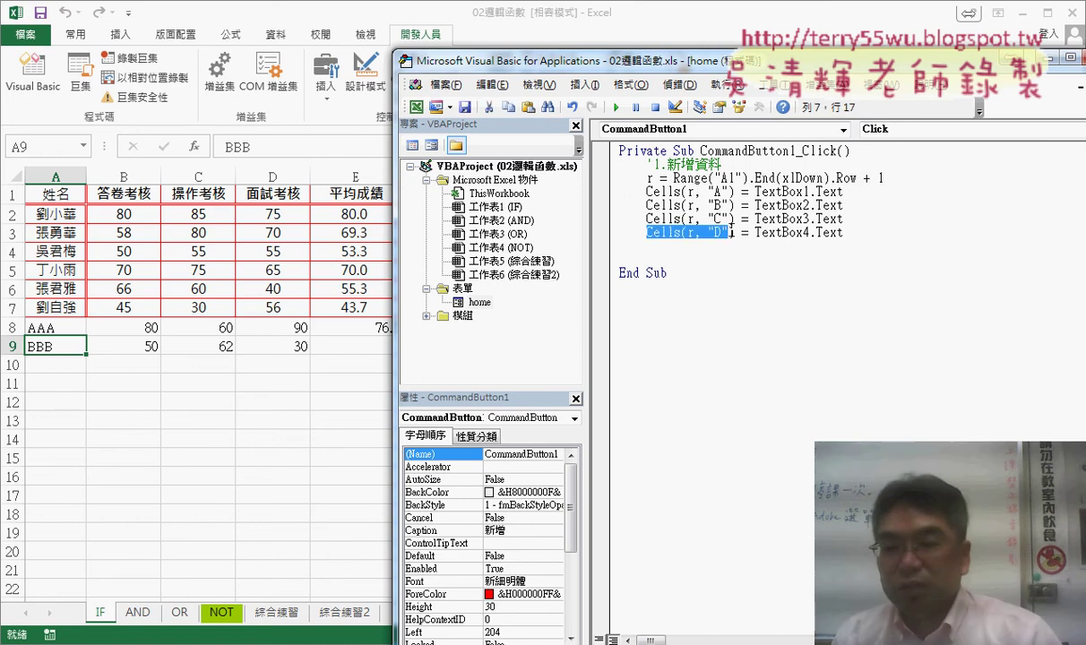
left_click_drag(695, 267, 695, 265)
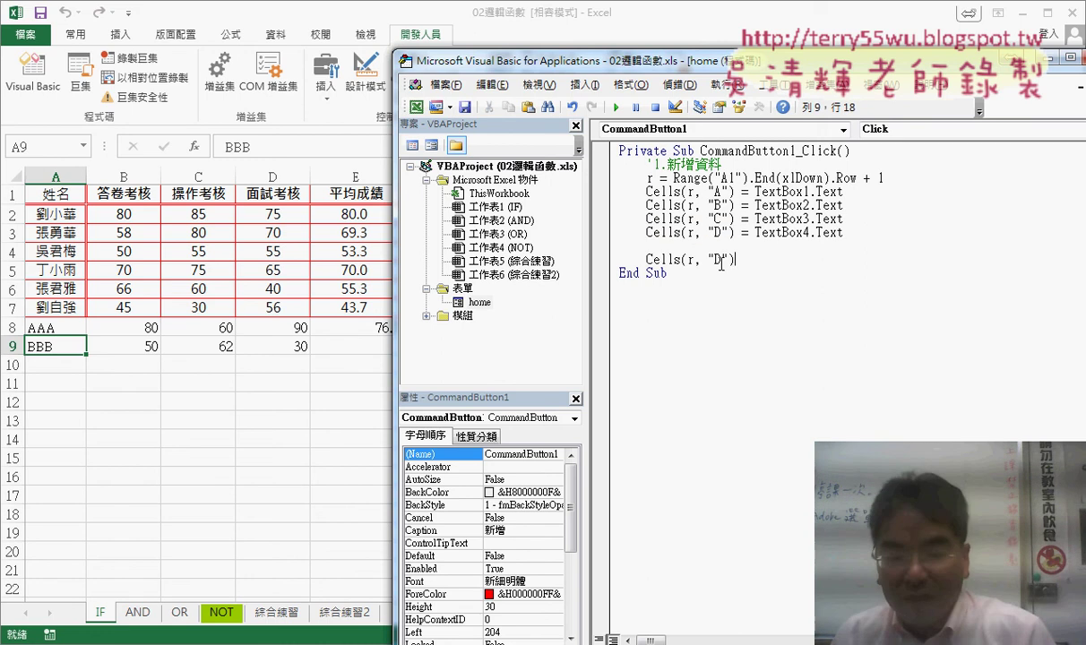
double_click(717, 259)
type("E")
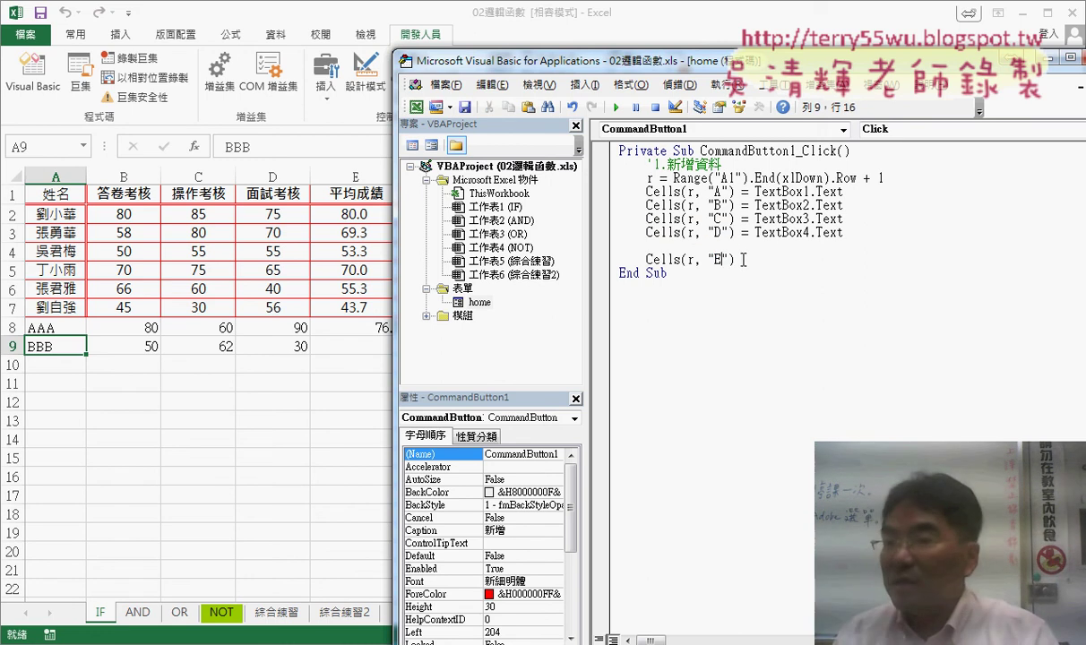
left_click(860, 258)
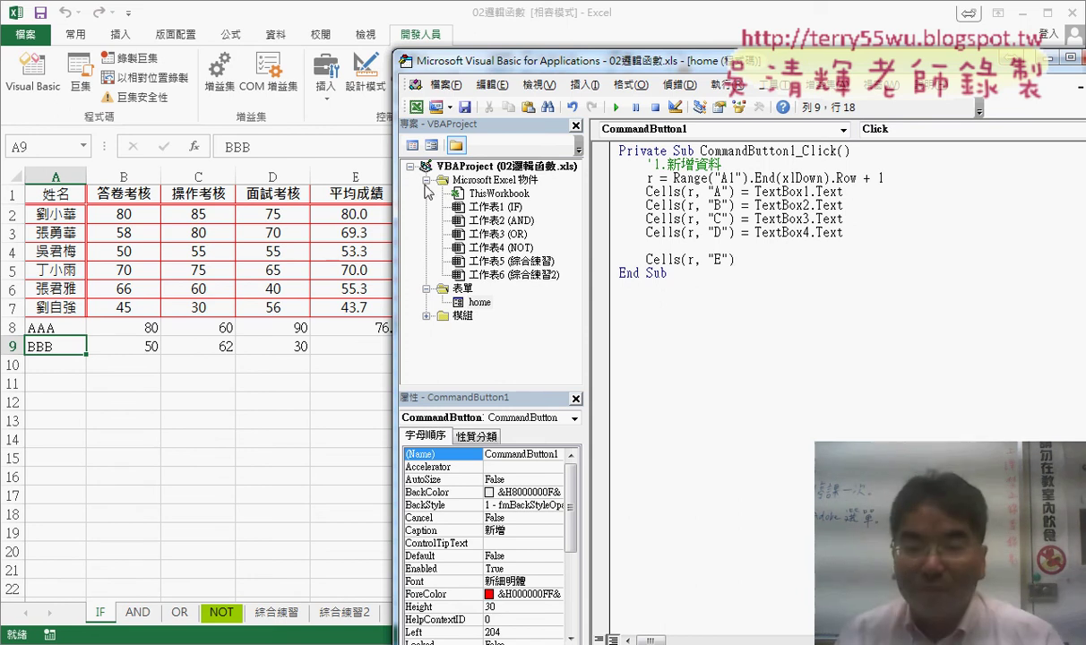
Check the names of the three score text boxes on the home form.
left_click(480, 303)
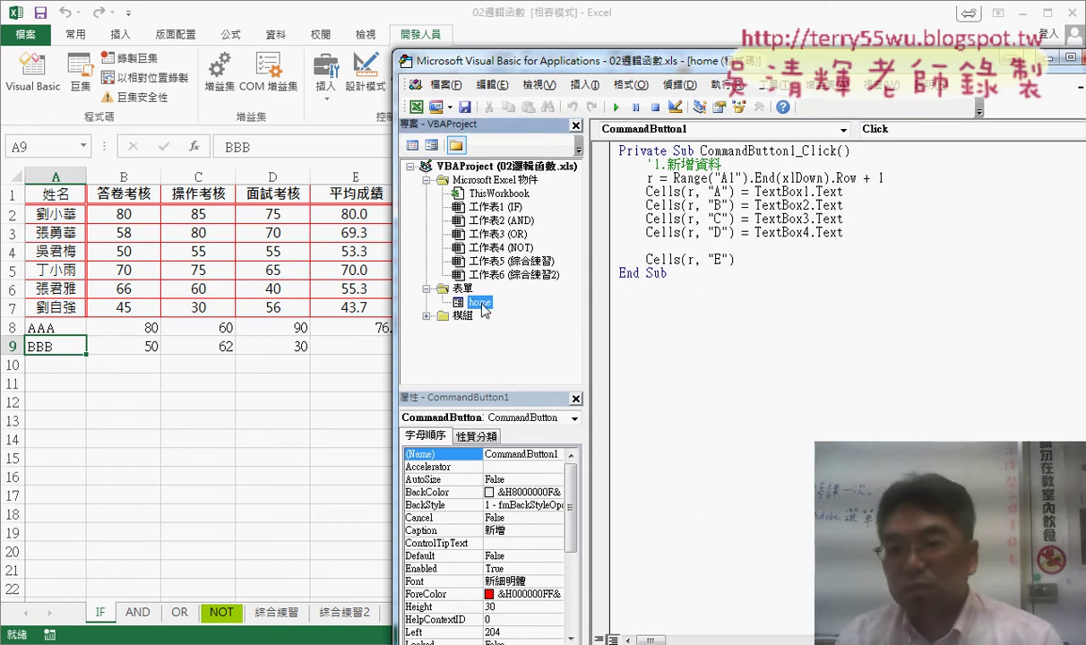
double_click(480, 303)
left_click(759, 235)
left_click(759, 285)
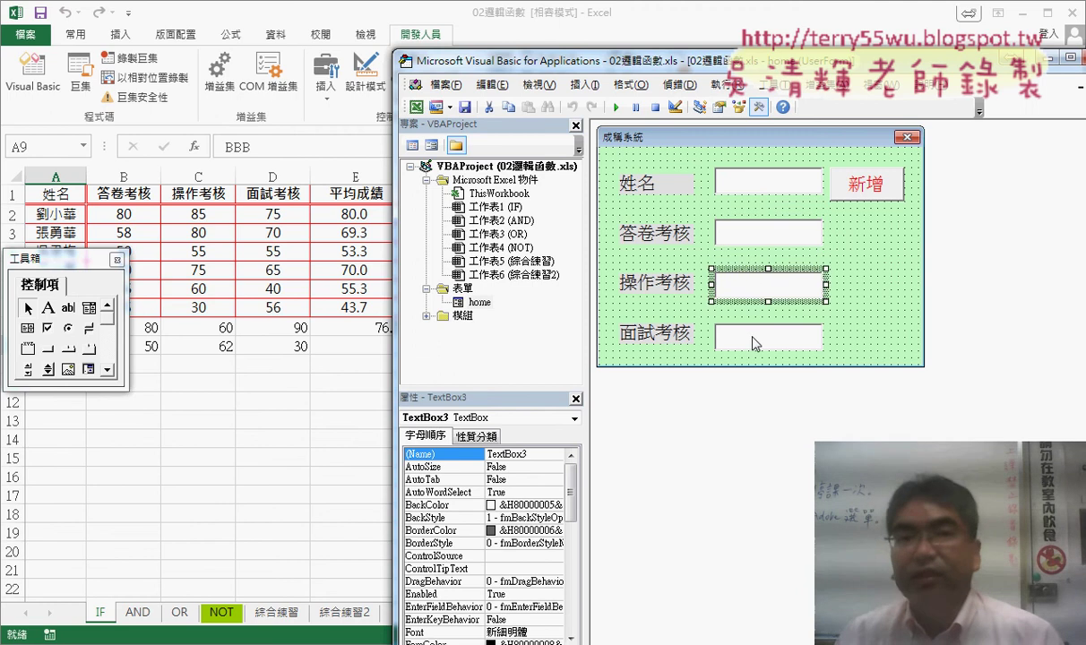
left_click(755, 343)
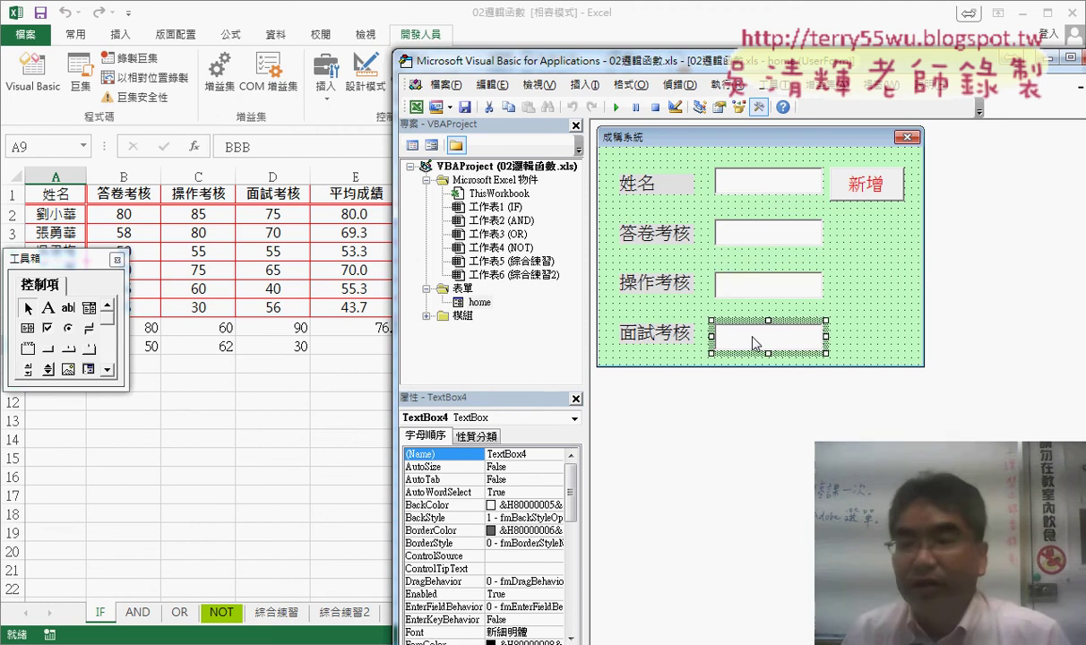
Start the column E assignment with = and three copies of TextBox2.Text joined by +.
double_click(862, 185)
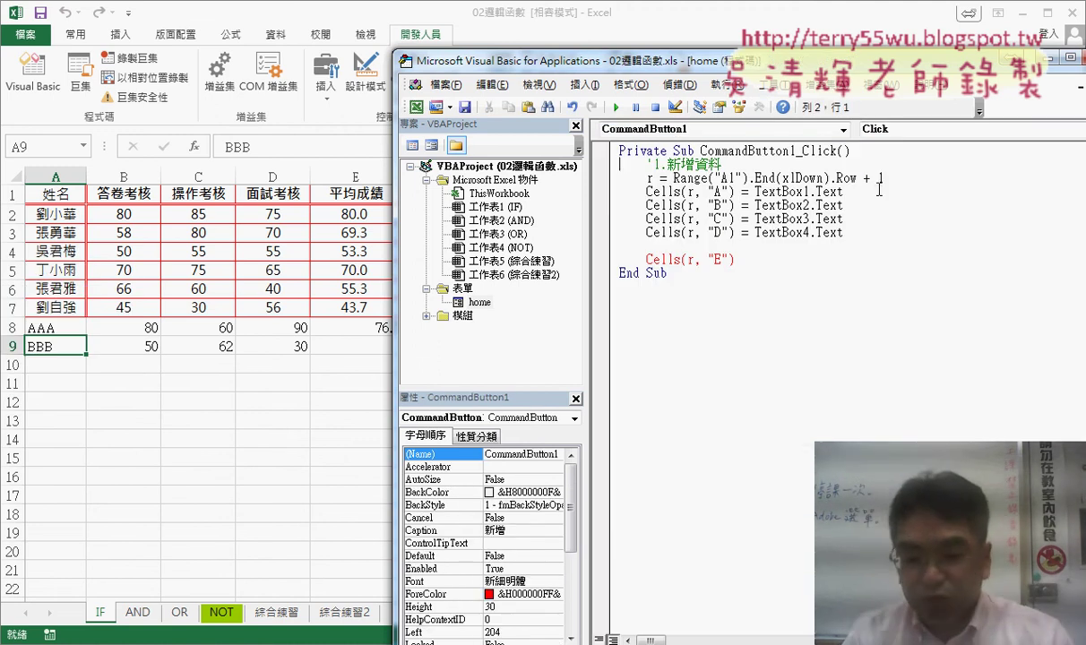
left_click(776, 259)
type("=")
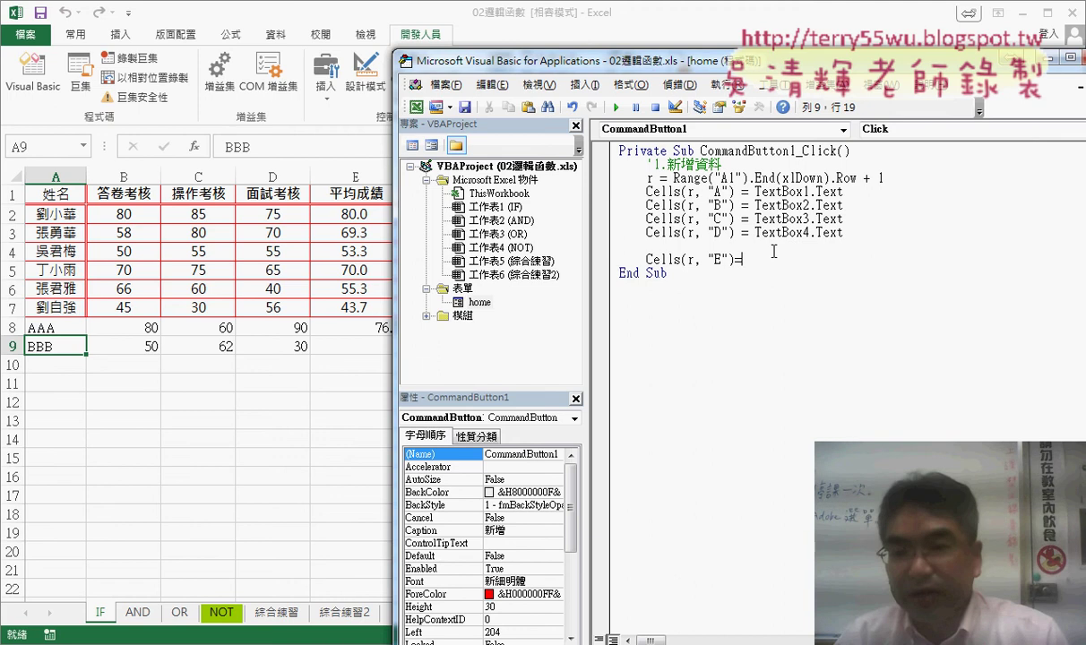
left_click(728, 184)
key("Return")
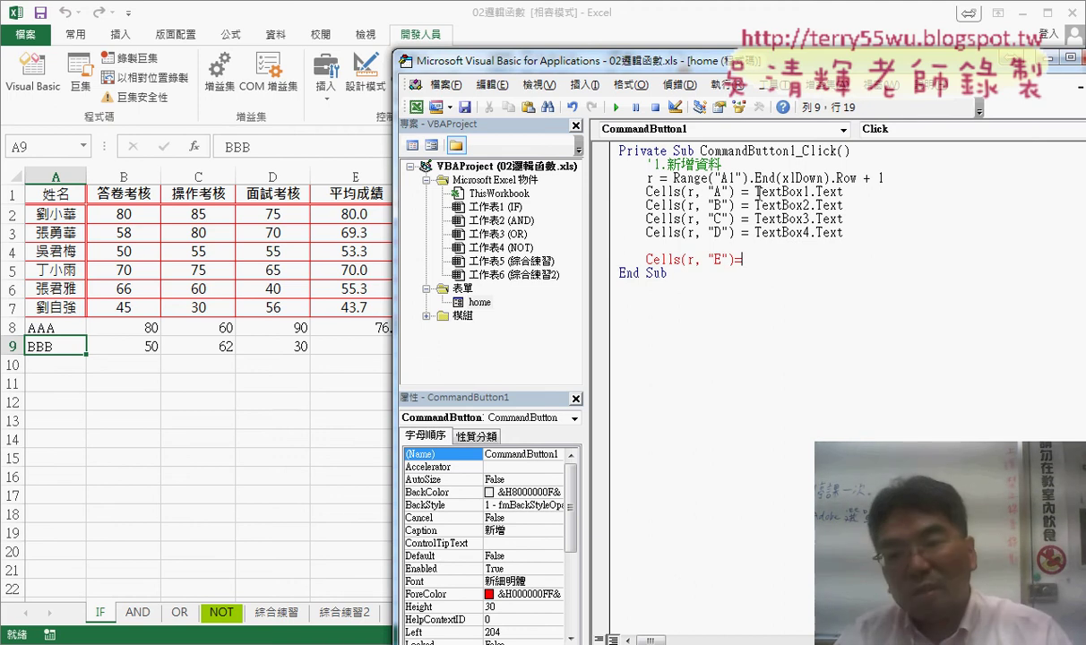
mouse_move(755, 191)
left_mouse_down()
mouse_move(818, 192)
mouse_move(754, 206)
mouse_move(768, 257)
left_mouse_up()
type("TextBox2.Text+")
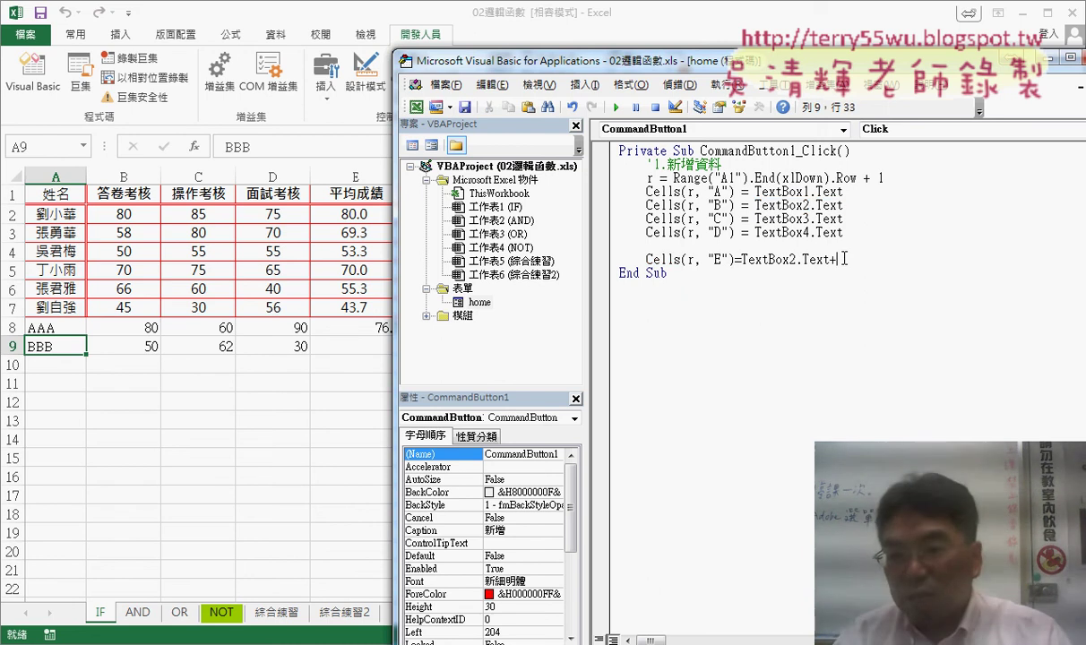
mouse_move(829, 259)
left_mouse_down()
mouse_move(741, 259)
mouse_move(840, 260)
left_mouse_up()
type("TextBox2.Text")
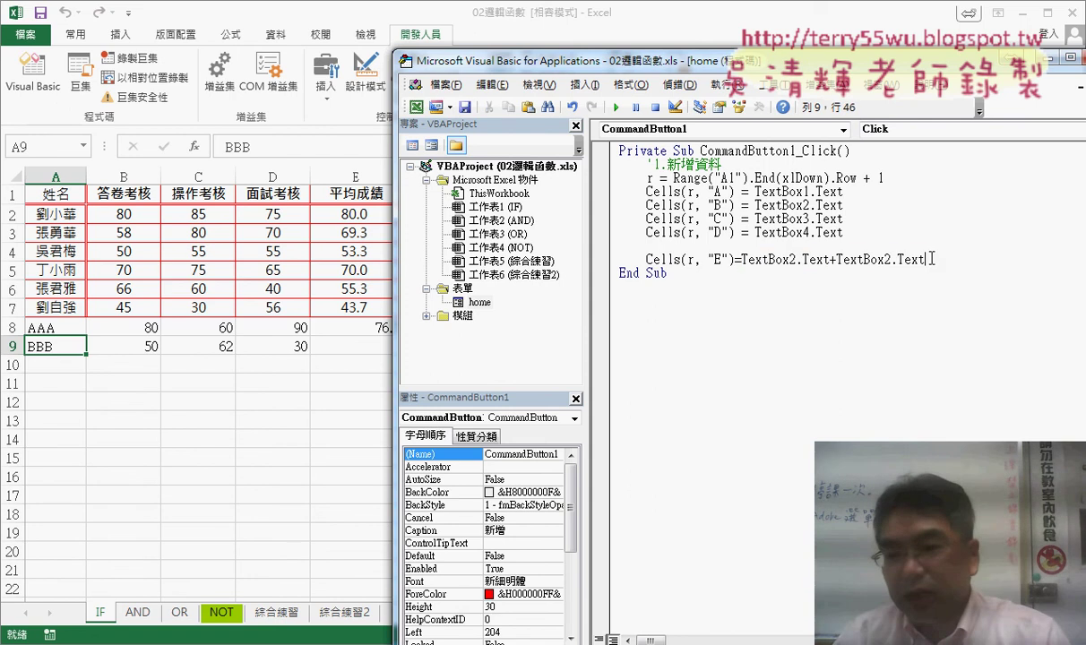
mouse_move(930, 259)
left_mouse_down()
mouse_move(842, 259)
mouse_move(932, 259)
left_mouse_up()
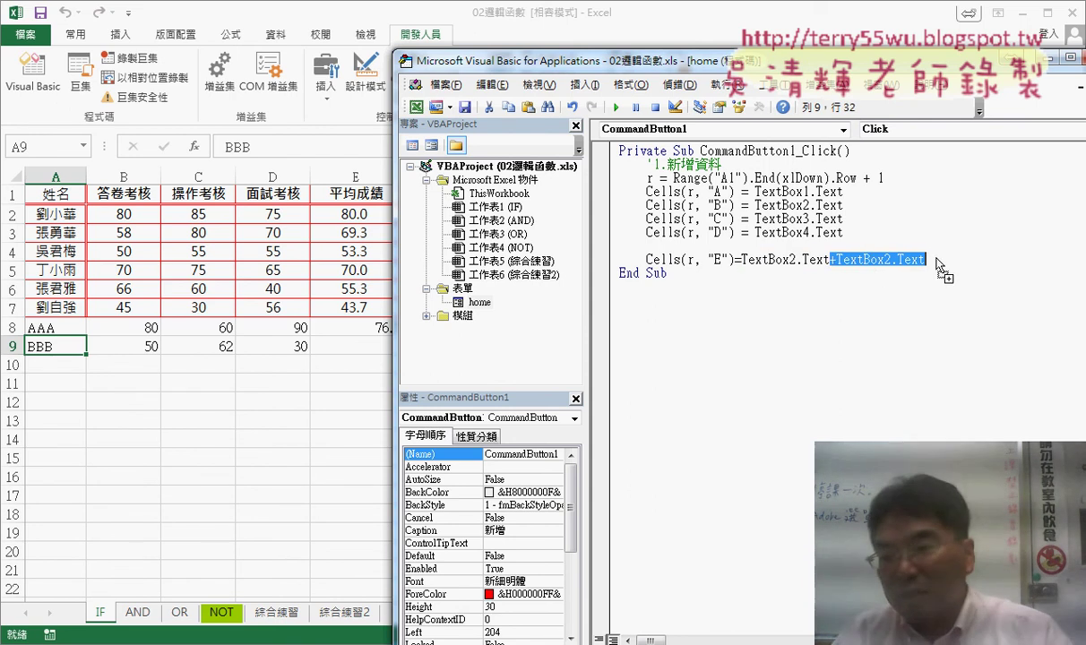
Change the copies to TextBox3 and TextBox4, and wrap the sum in parentheses divided by 3.
left_click(887, 260)
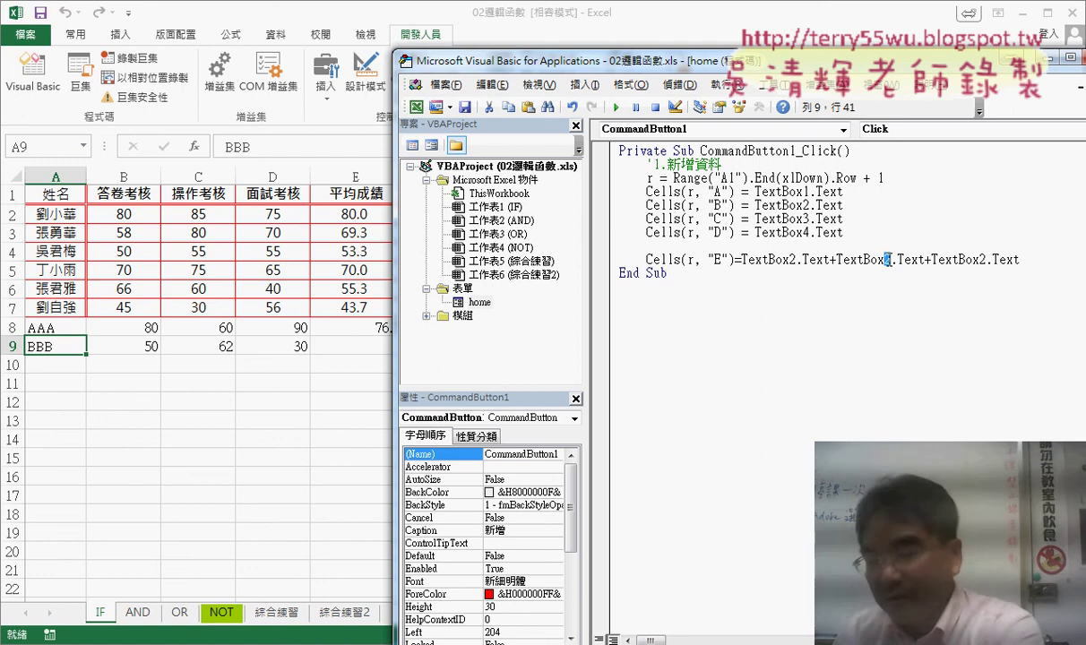
key("BackSpace")
type("3")
left_click(985, 259)
key("BackSpace")
type("4")
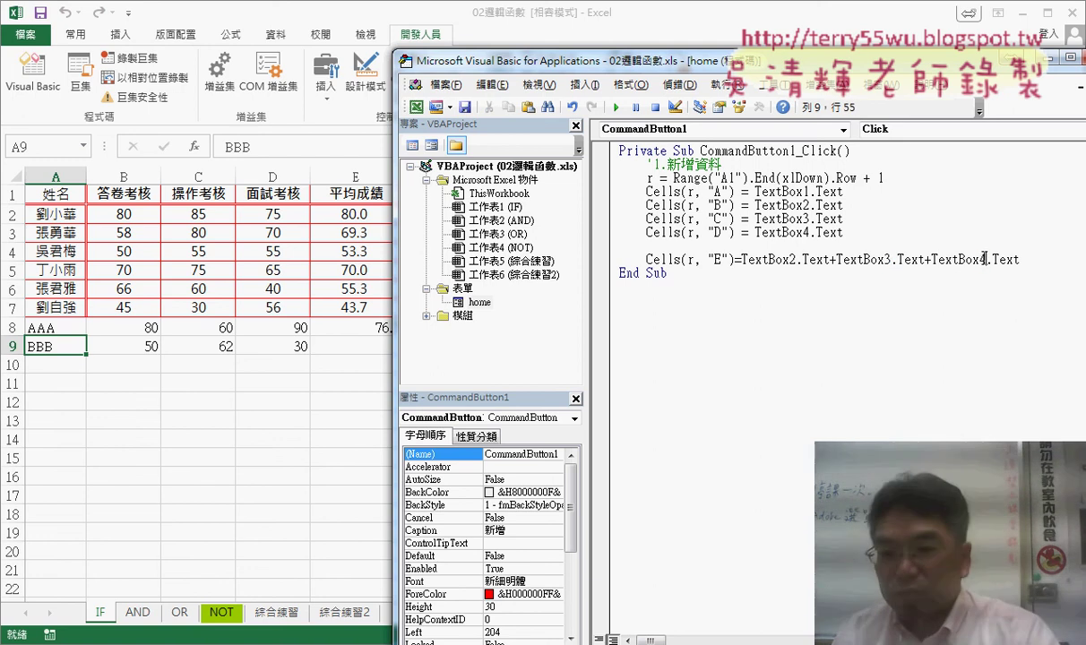
left_click(1023, 259)
left_click(741, 259)
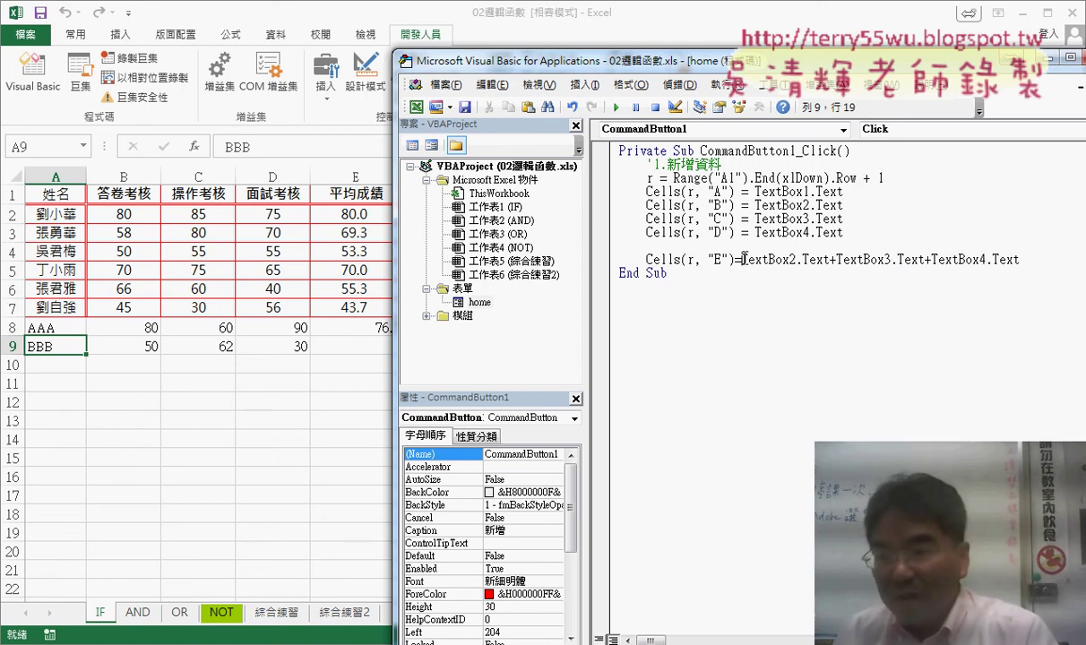
type("(")
left_click(1058, 259)
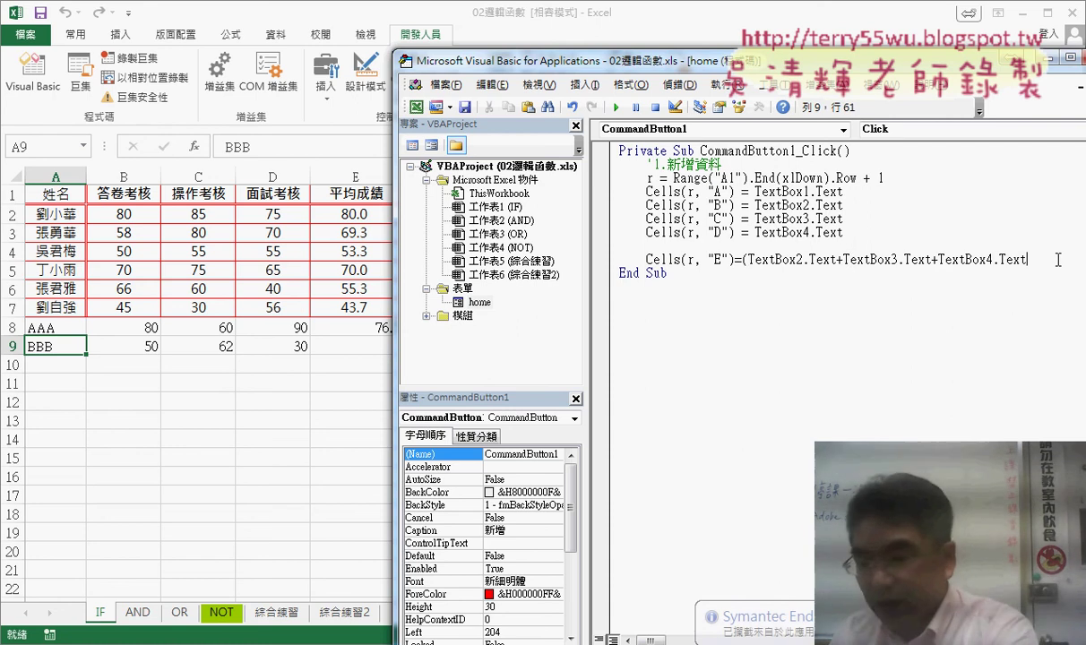
type(")/3")
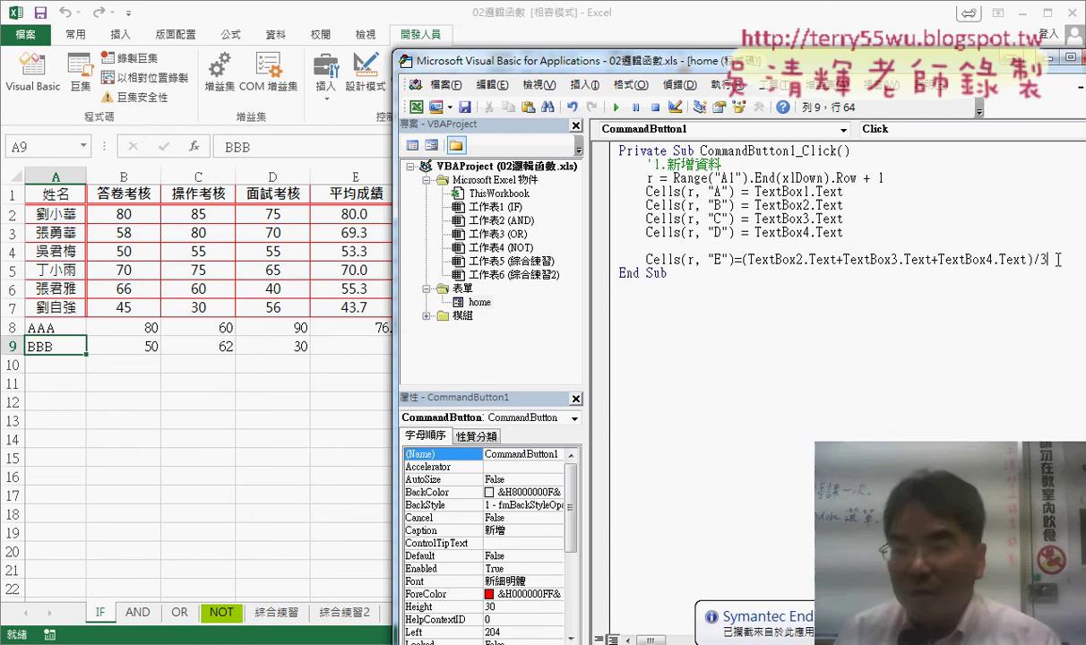
left_click(951, 333)
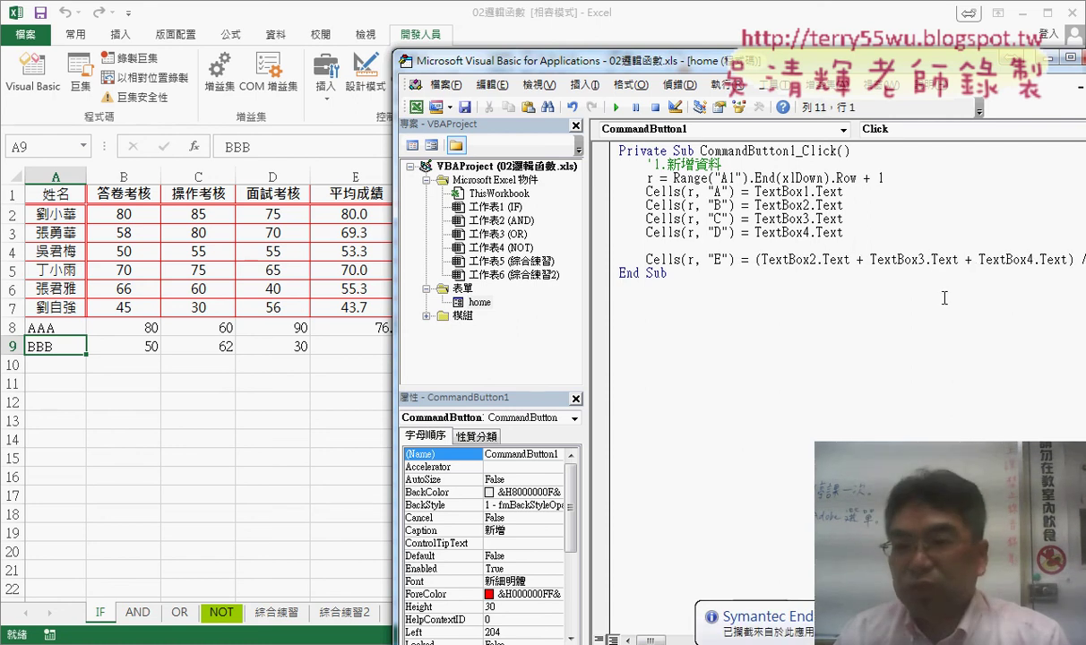
left_click_drag(744, 62, 506, 47)
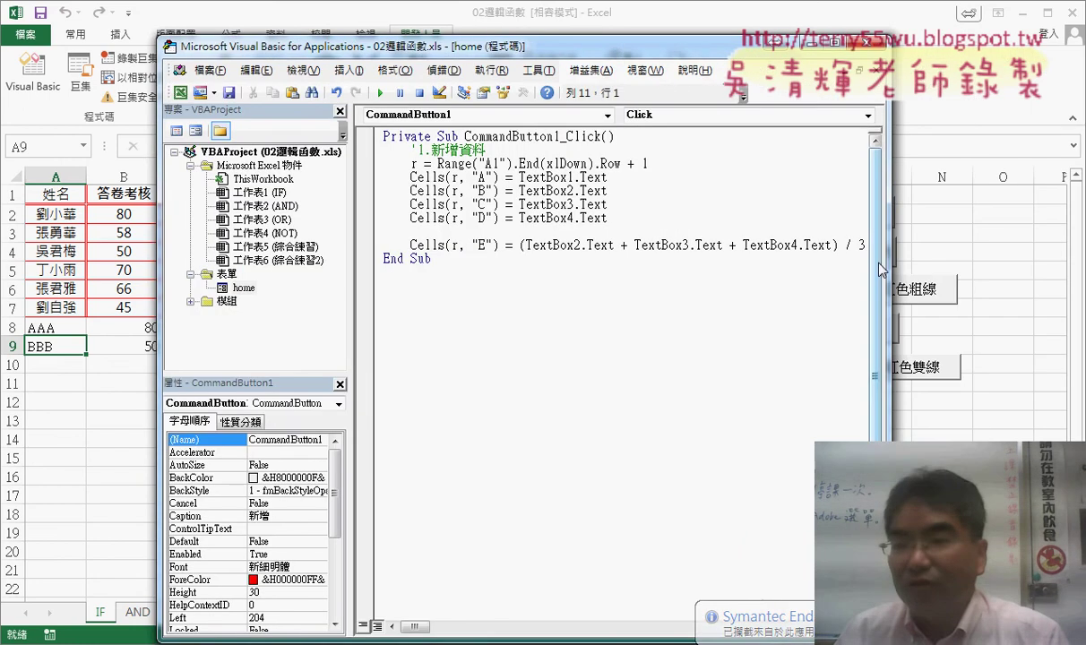
Wrap the column E average in Round(..., 1) to round it to one decimal.
left_click_drag(881, 269, 986, 268)
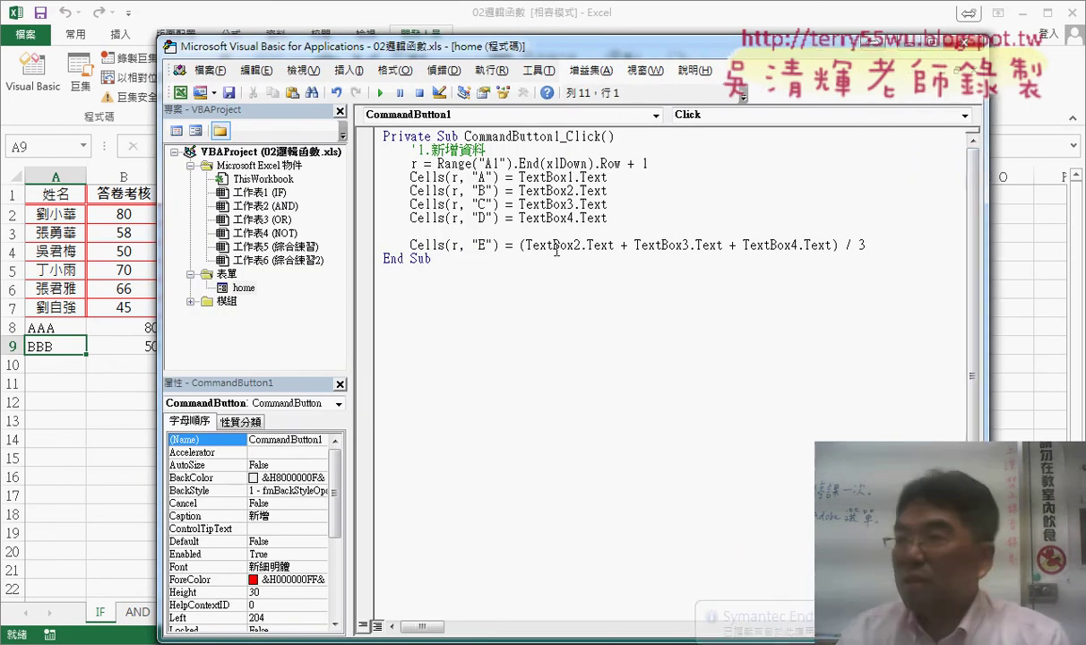
left_click(520, 245)
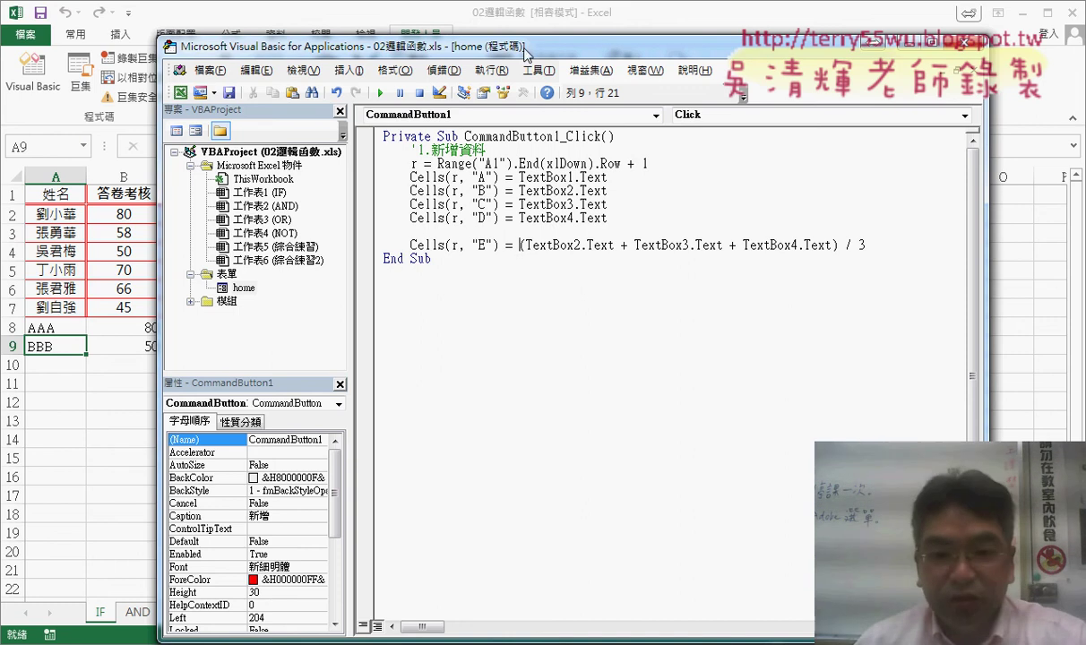
left_click_drag(527, 52, 813, 40)
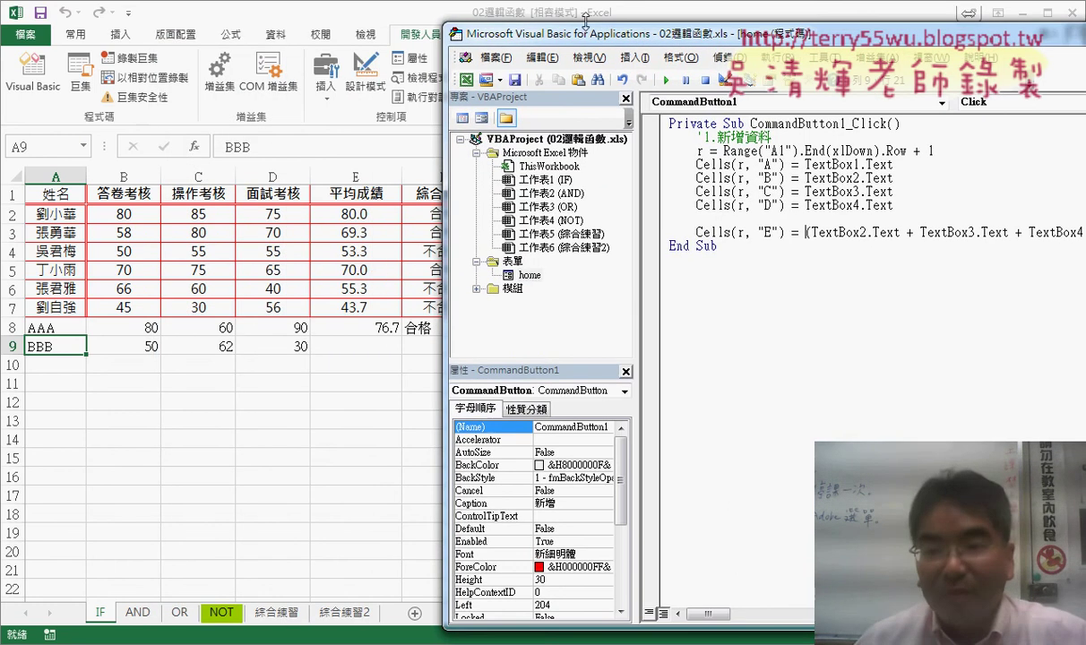
left_click_drag(564, 34, 302, 37)
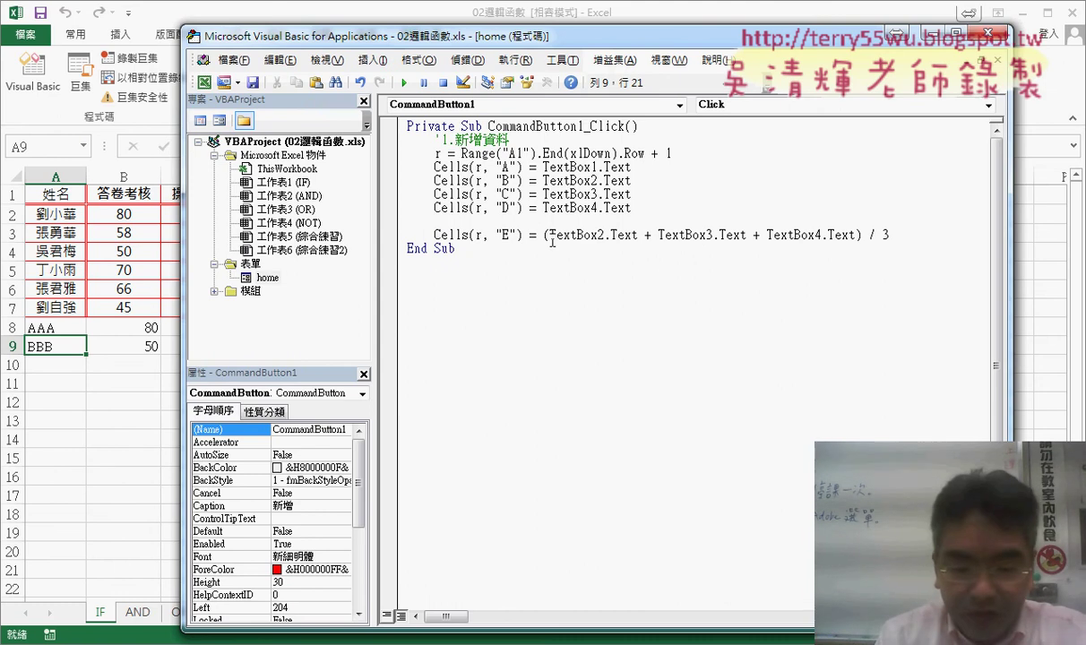
type("rou")
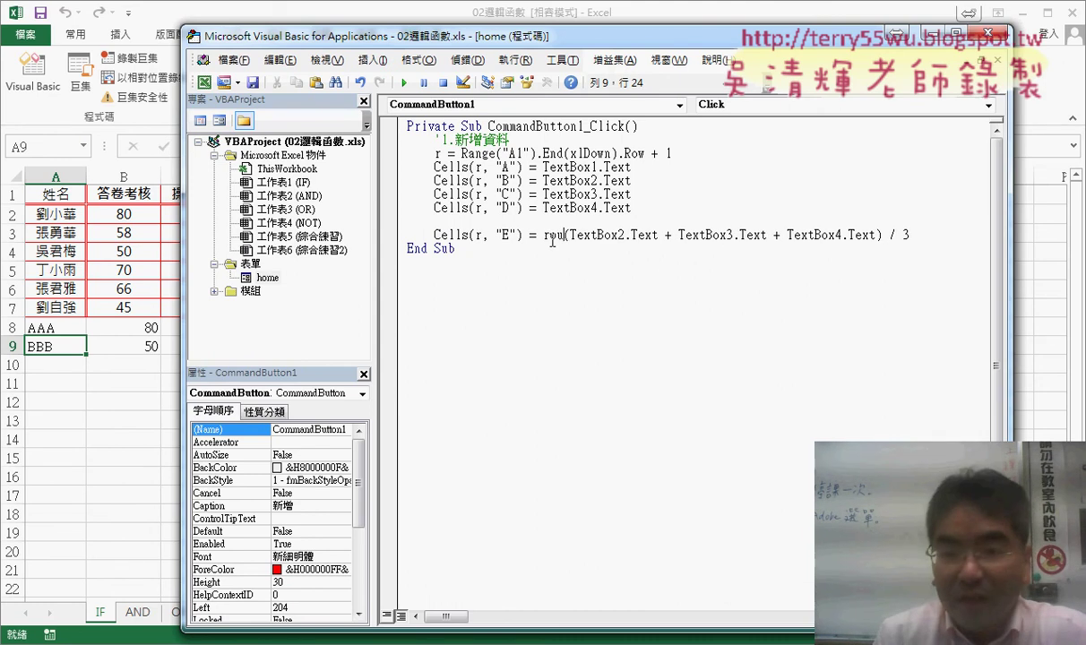
type("nd")
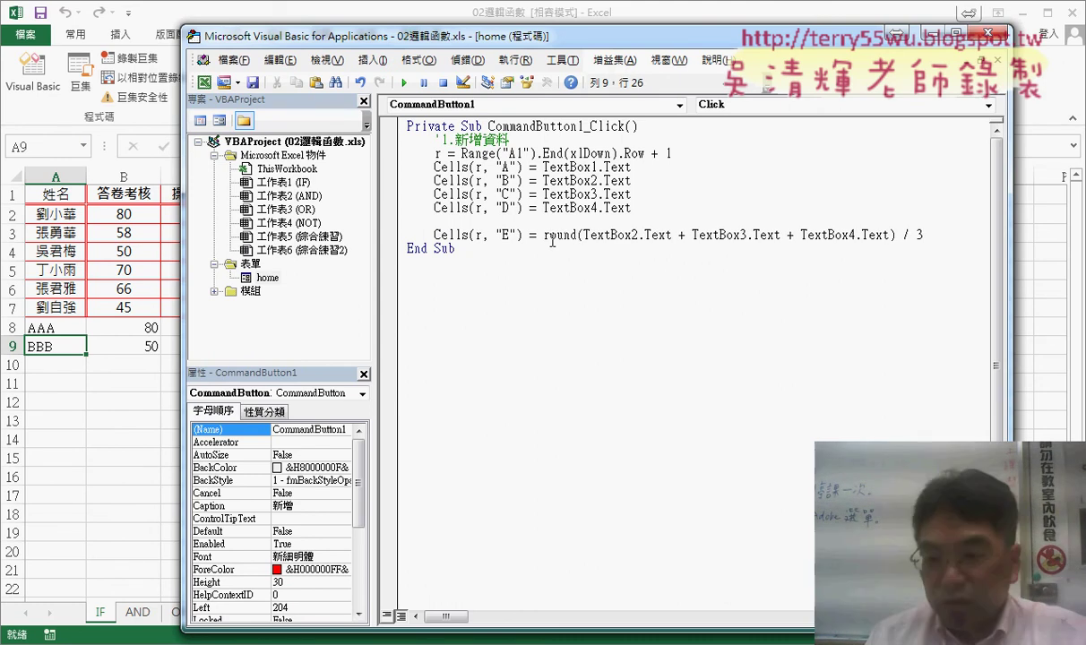
type("(")
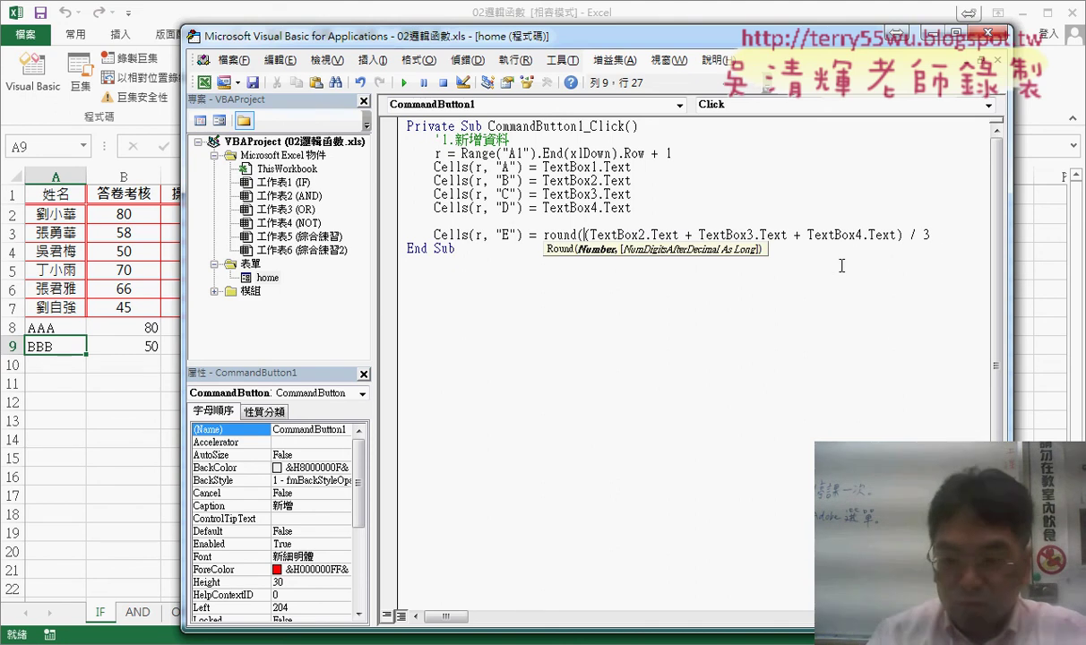
left_click(938, 234)
type(", ")
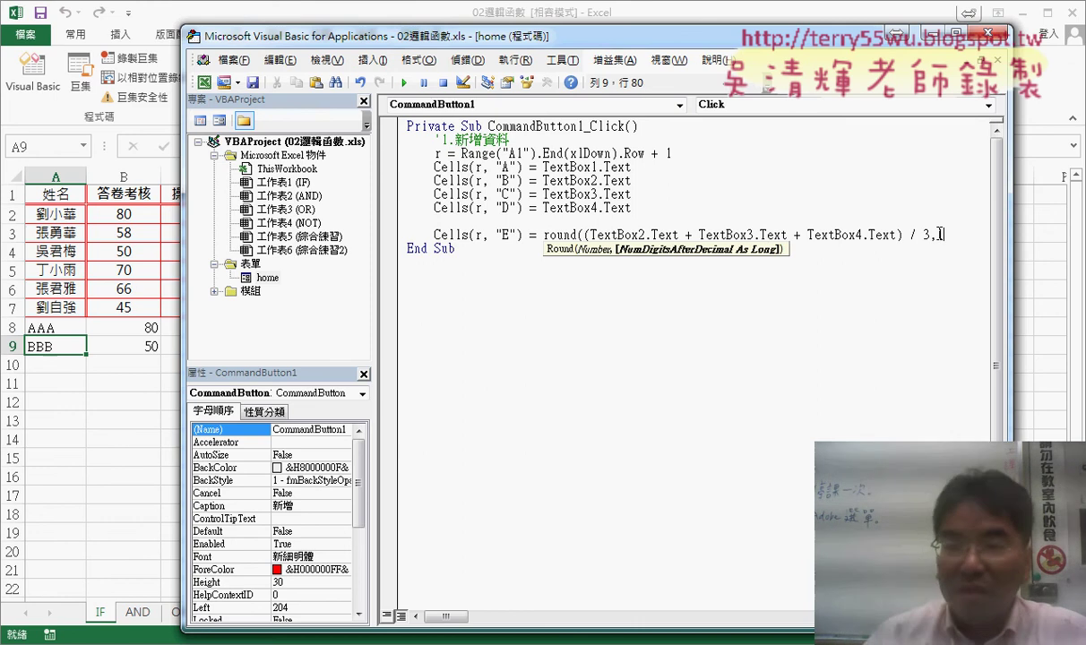
type(")")
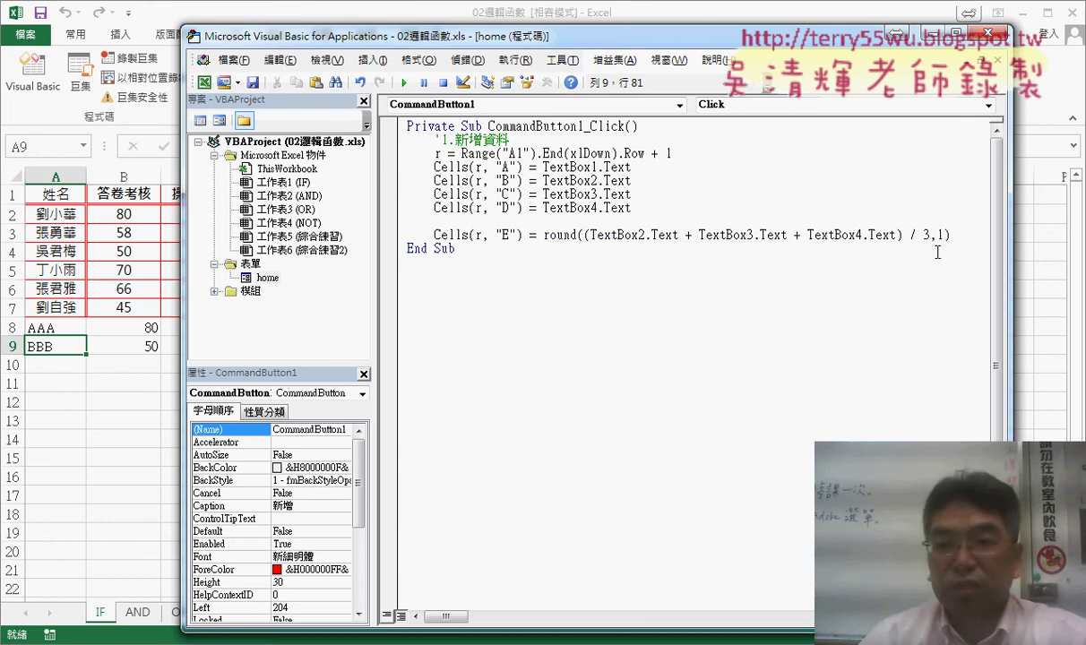
left_click(937, 335)
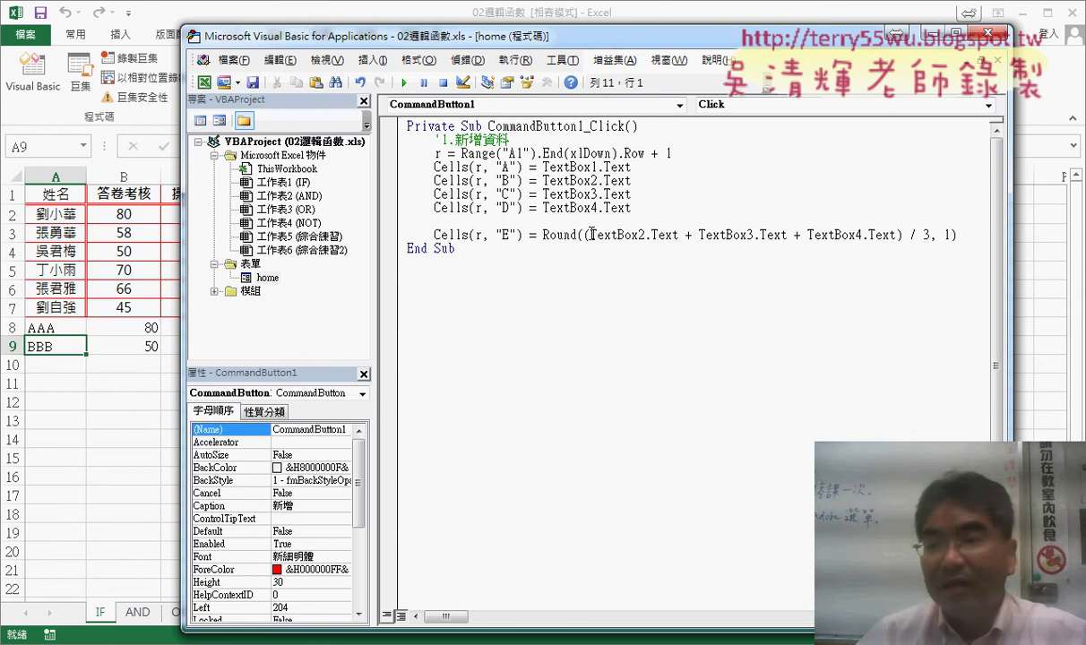
left_click_drag(590, 234, 898, 236)
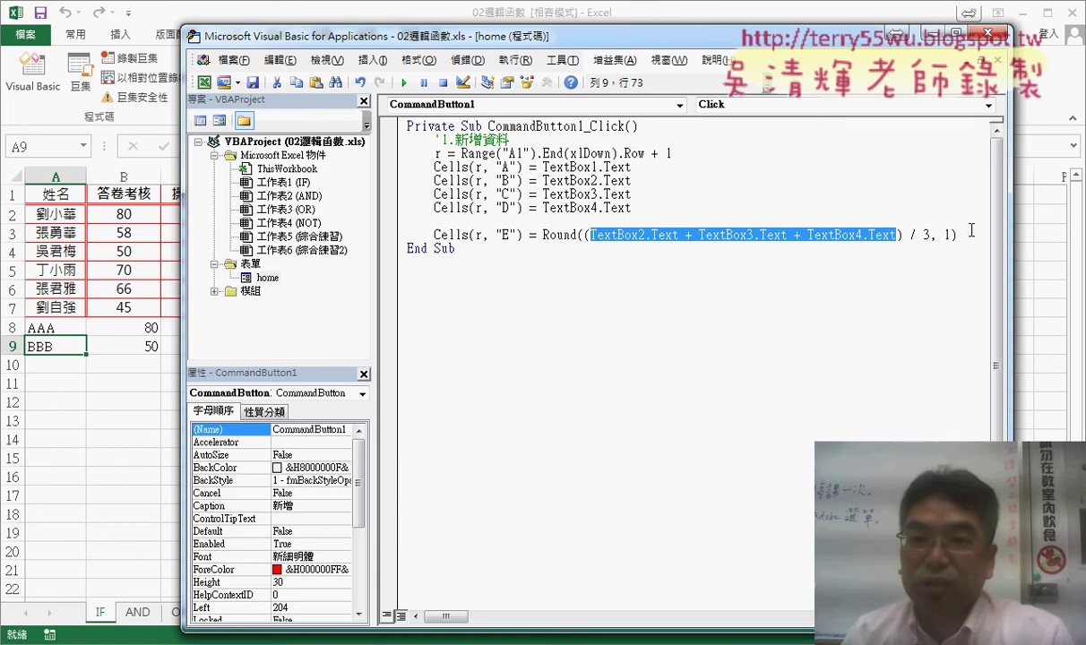
left_click_drag(606, 38, 743, 36)
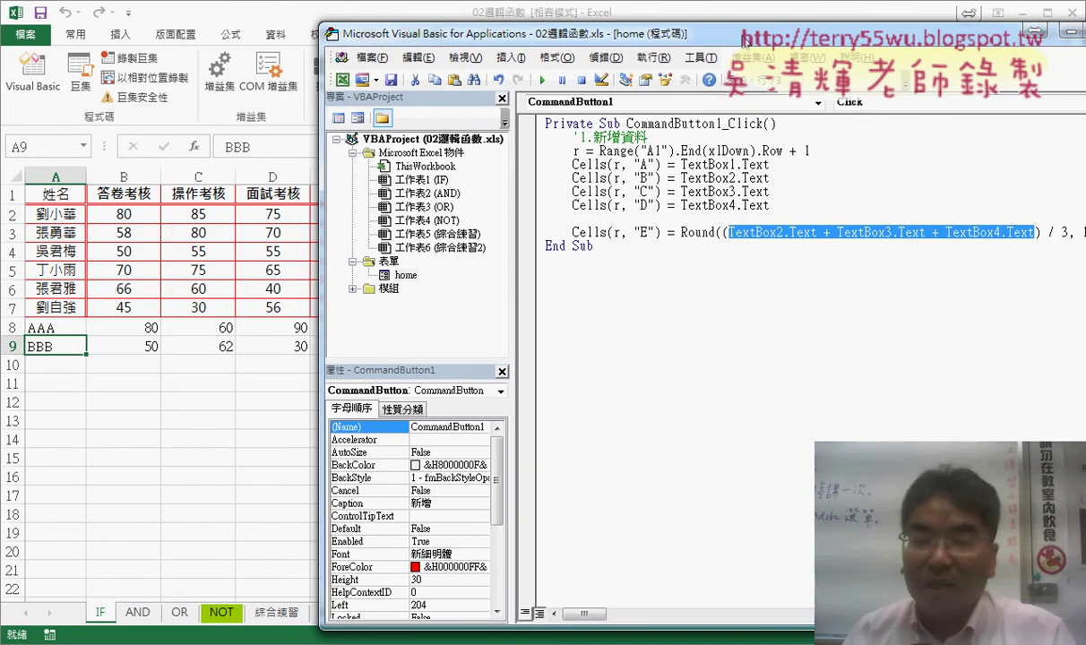
Add CCC with scores 50, 60 and 30, and mark the wrong 168676.7 average in E10.
left_click(542, 80)
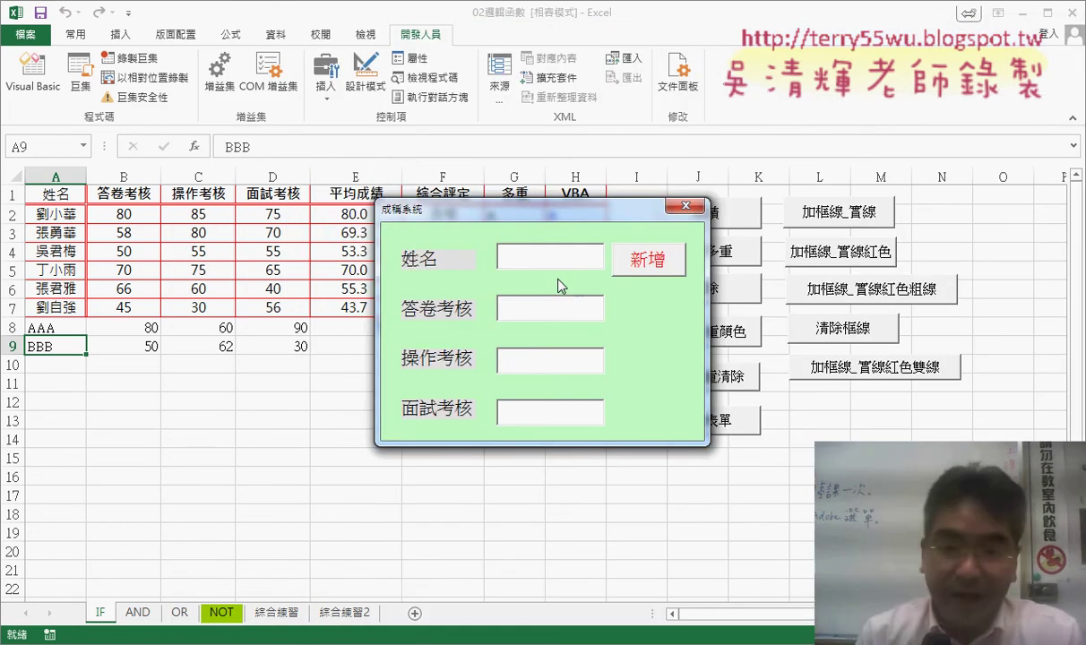
type("CCC")
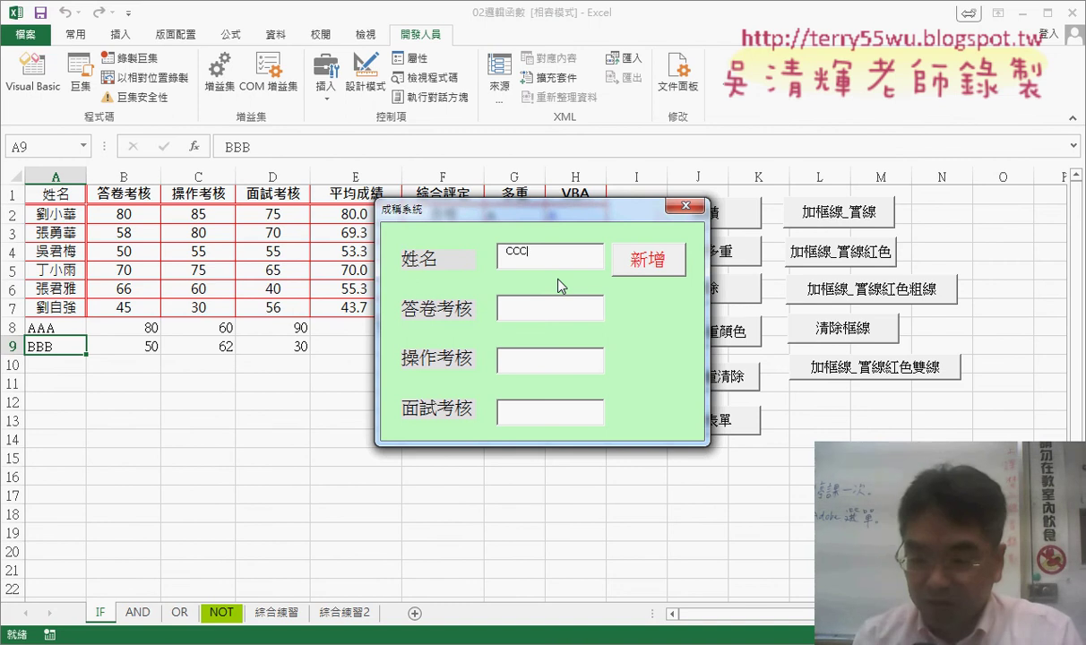
key("Tab")
type("50")
type("60")
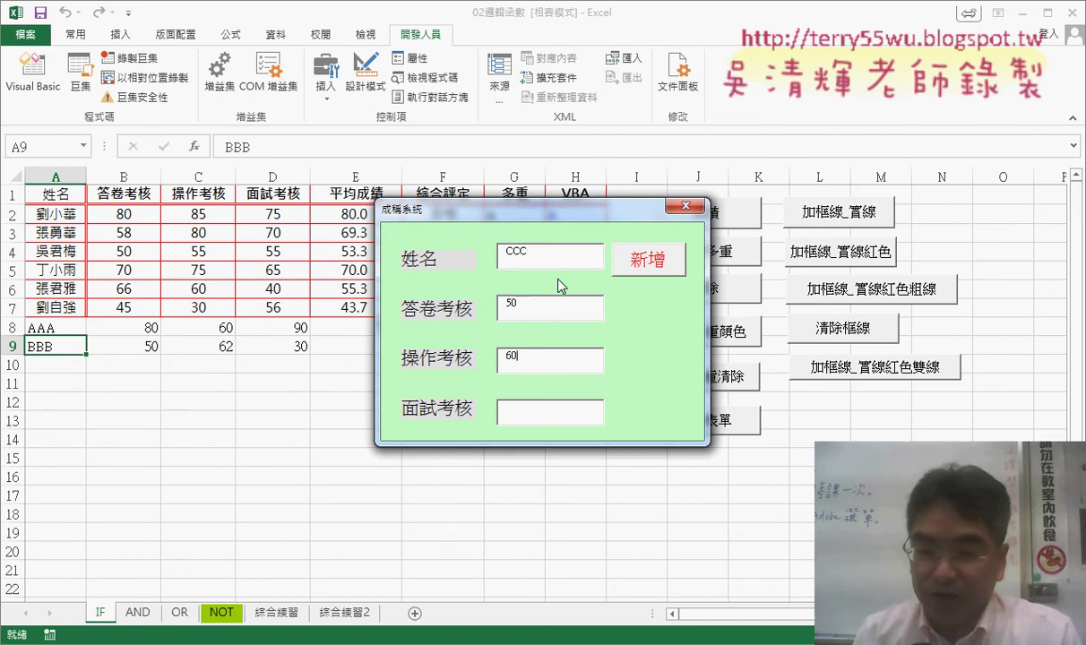
key("Tab")
type("30")
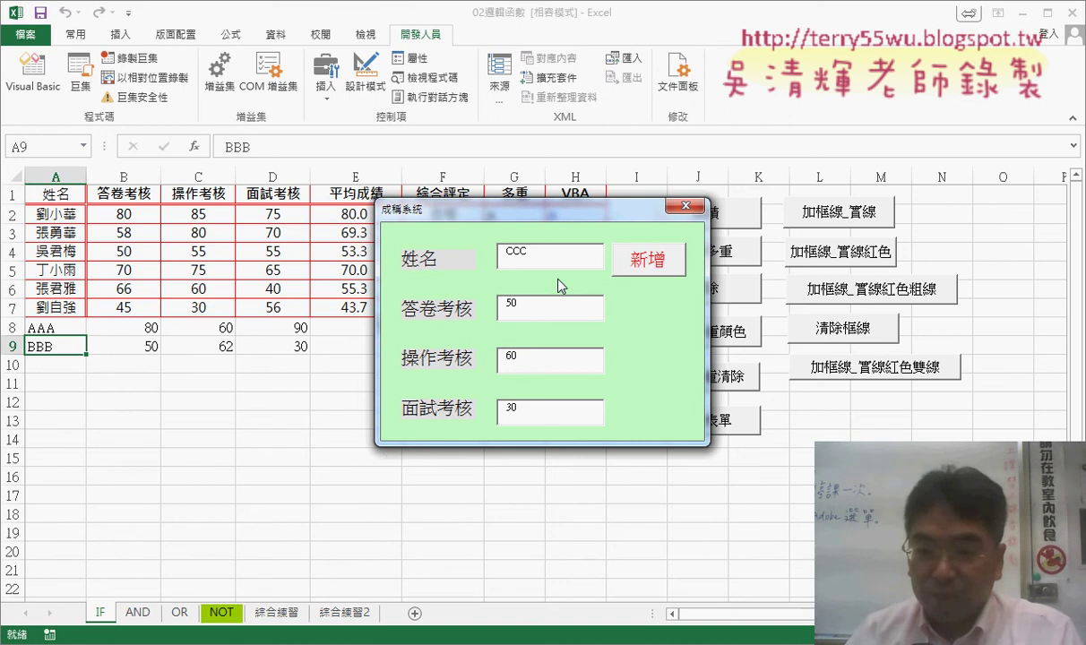
left_click_drag(631, 209, 784, 205)
left_click(800, 260)
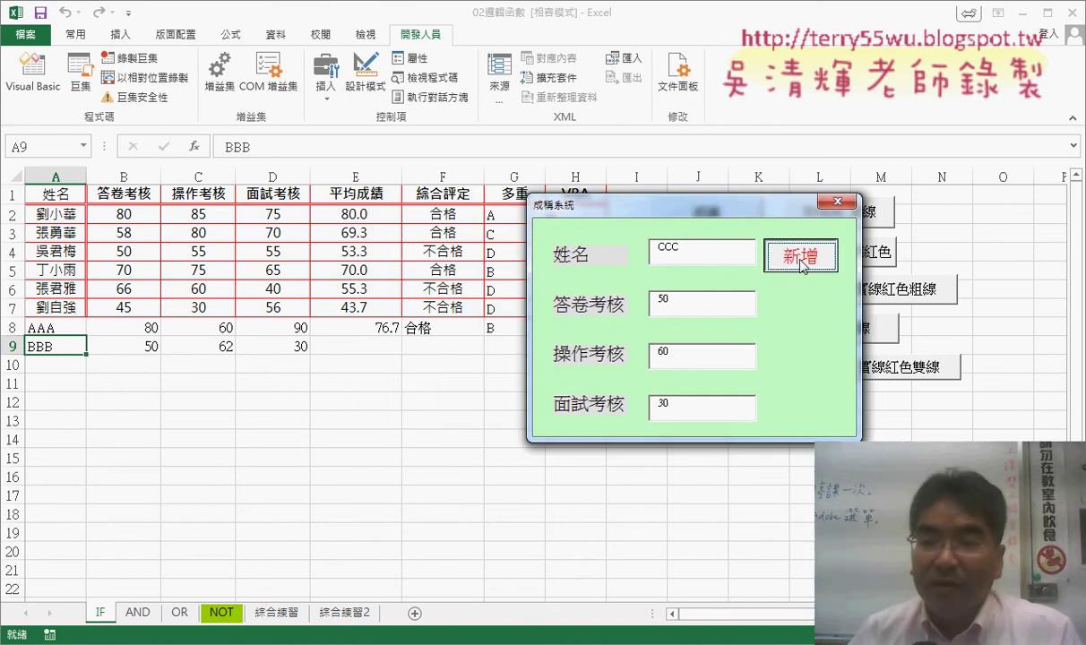
left_click(800, 260)
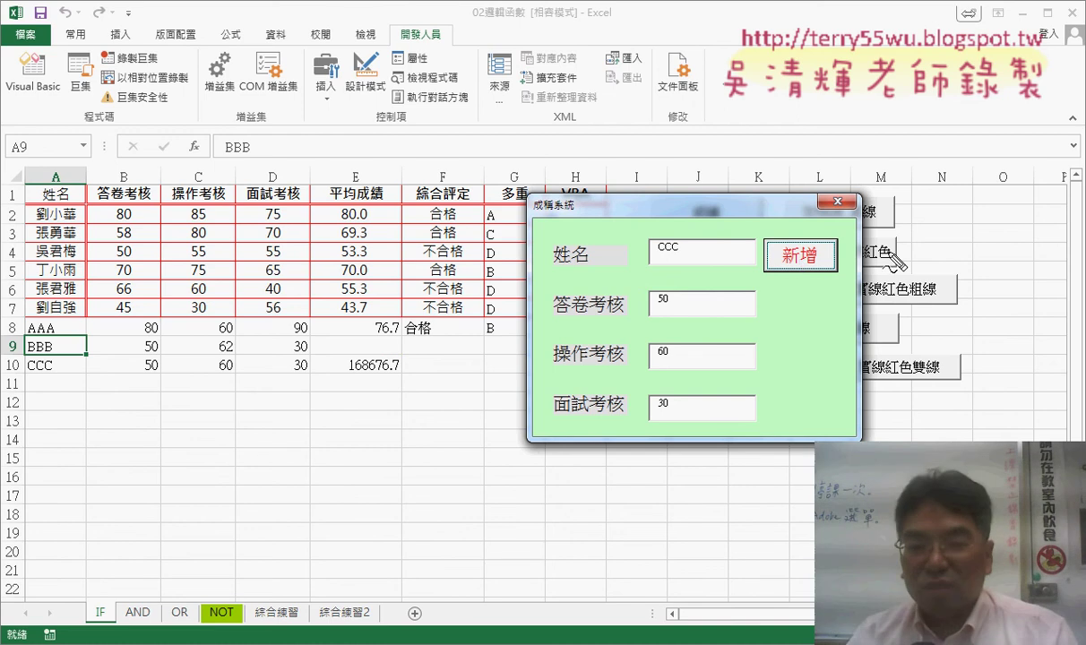
mouse_move(395, 377)
left_mouse_down()
mouse_move(375, 379)
mouse_move(394, 379)
left_mouse_up()
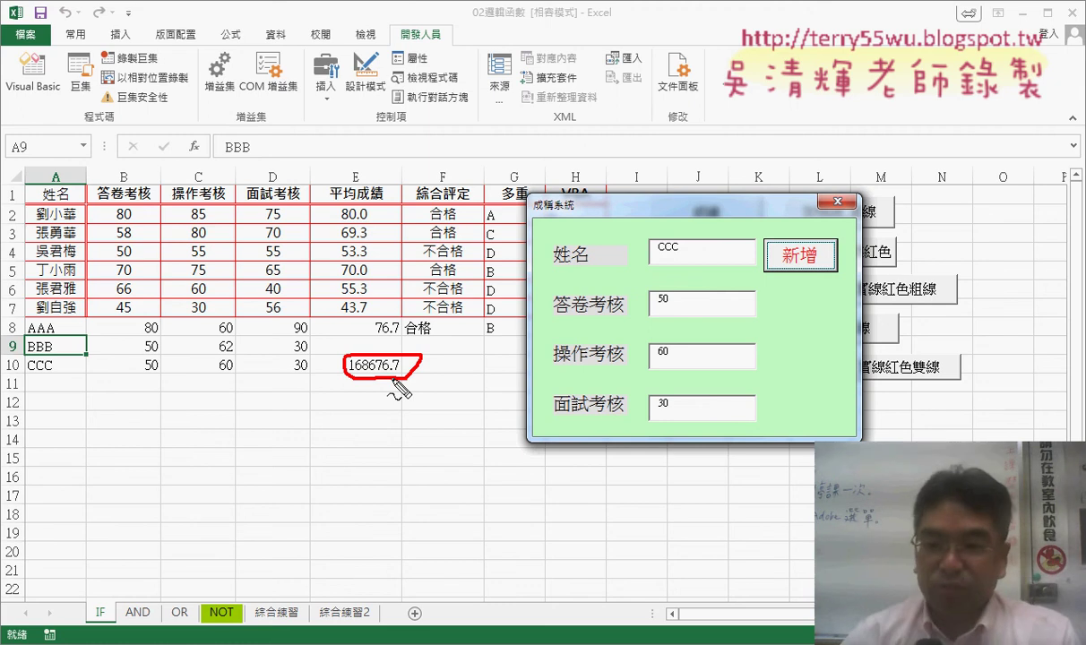
key("Escape")
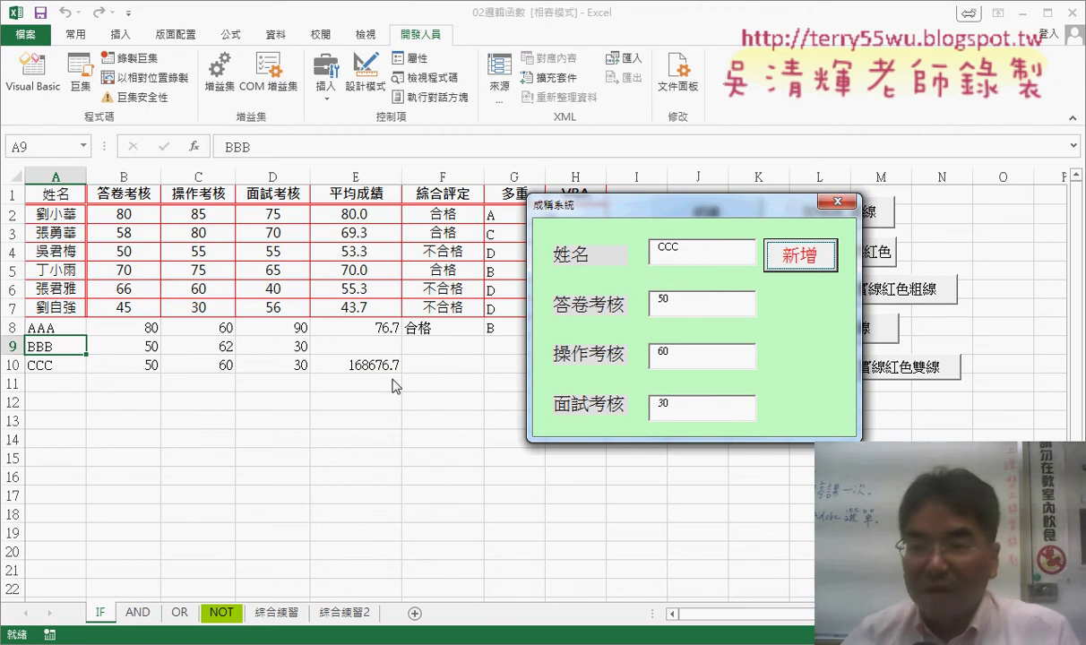
left_click(836, 201)
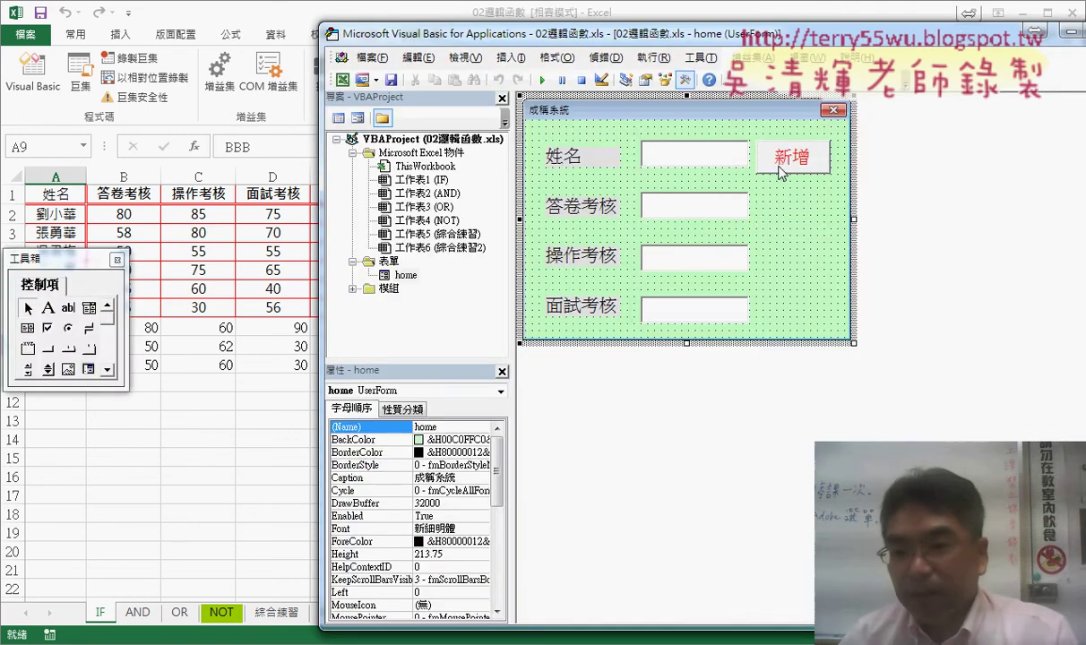
Wrap TextBox2.Text in CInt() inside the rounded average line.
double_click(781, 172)
left_click_drag(728, 232, 1037, 230)
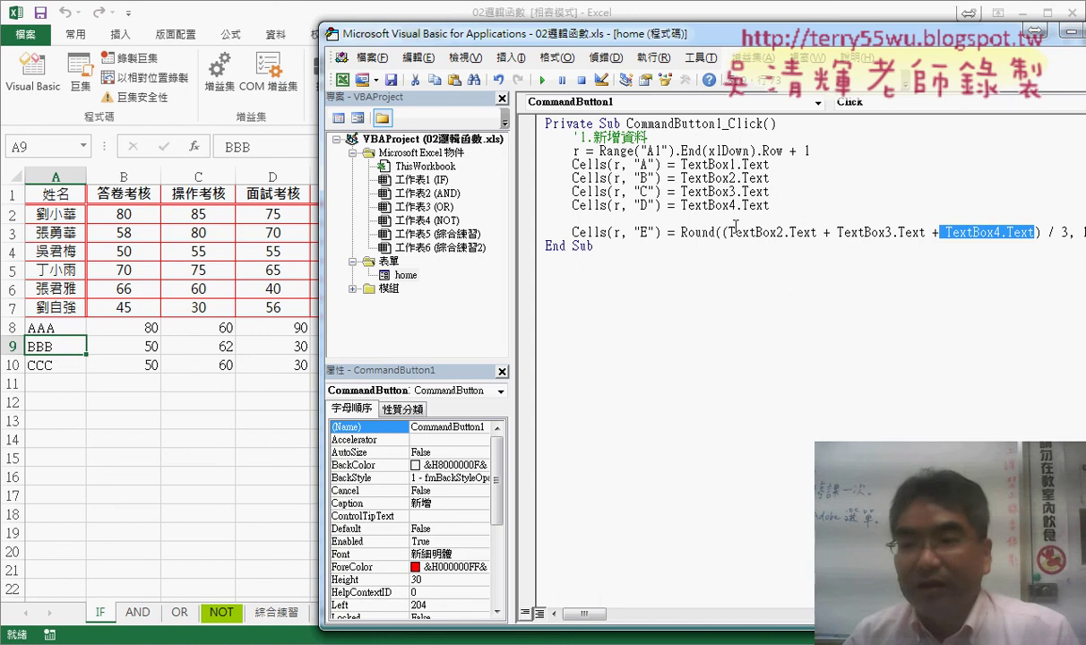
left_click_drag(727, 232, 817, 234)
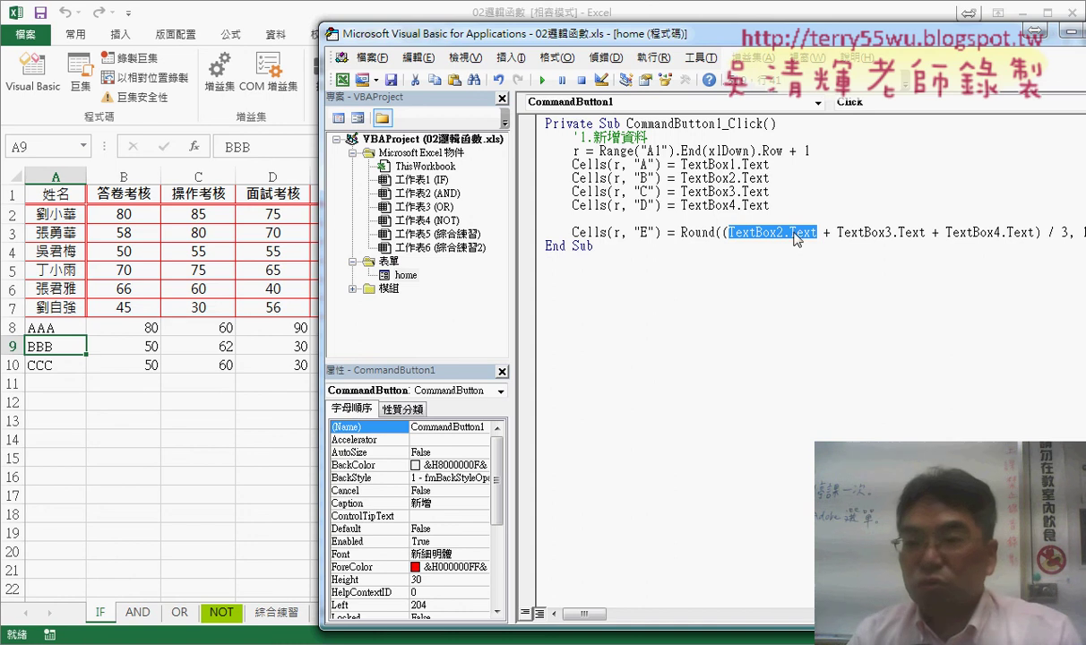
key("Left")
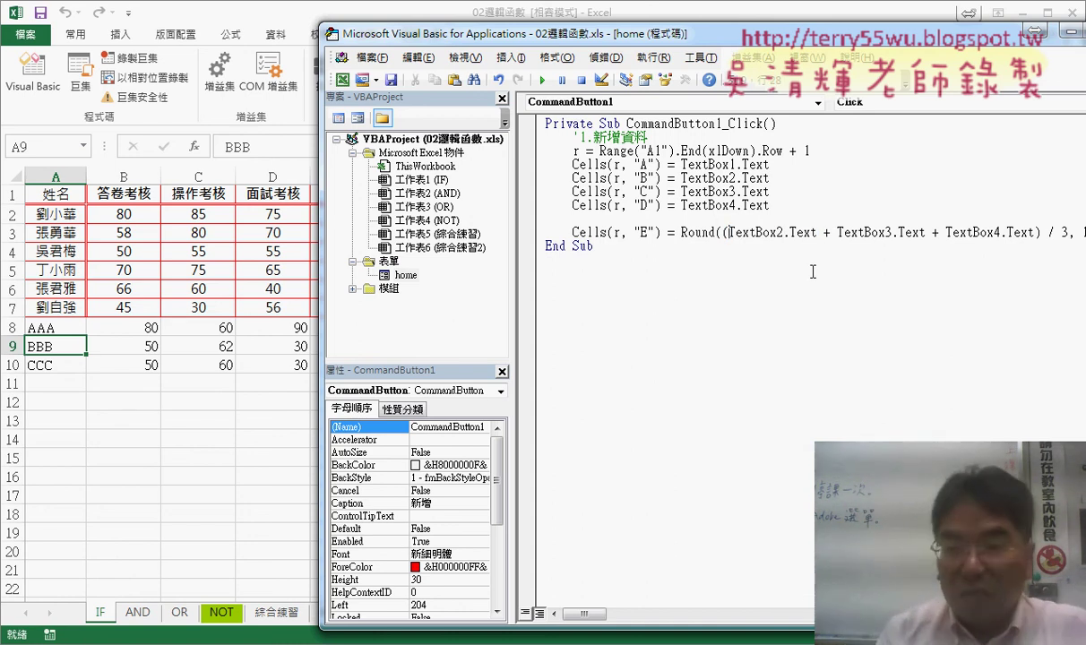
type("c")
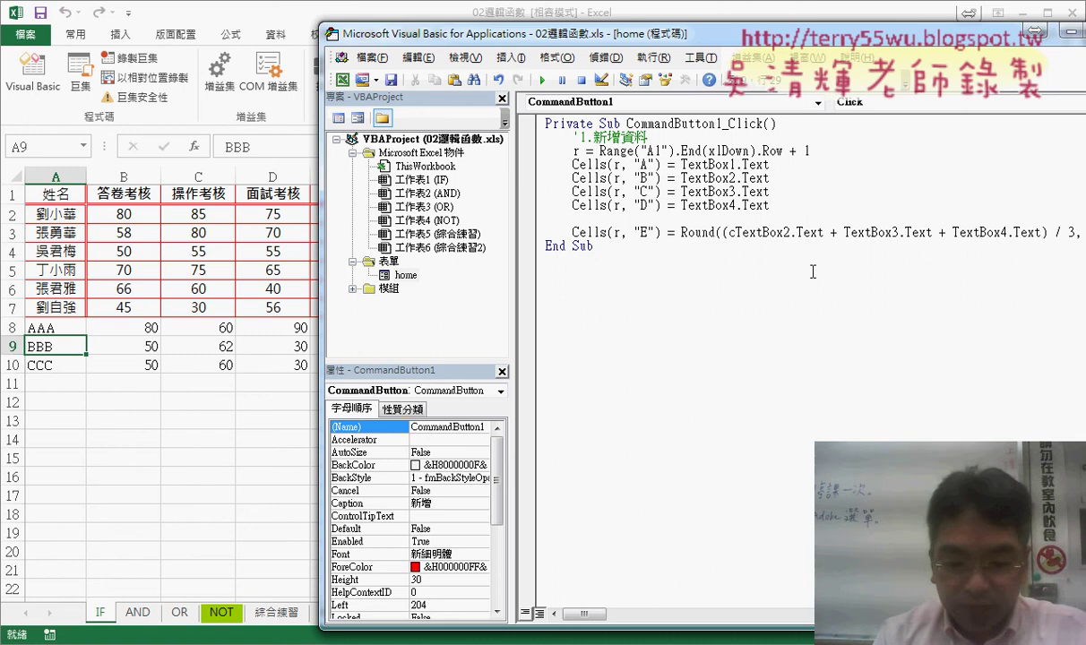
type("in")
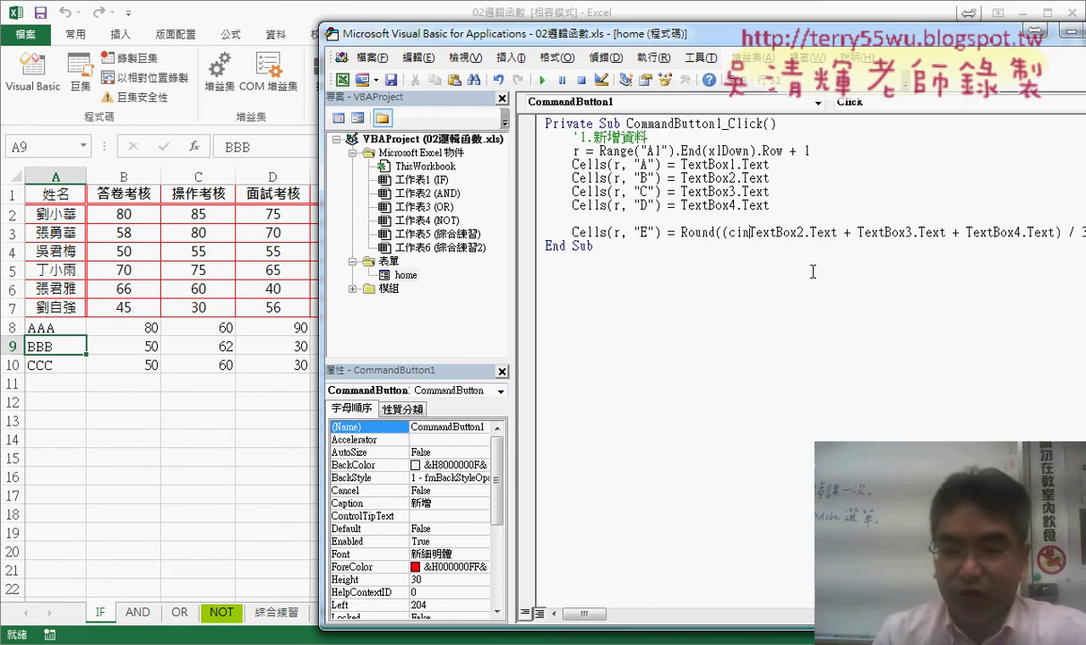
type("t")
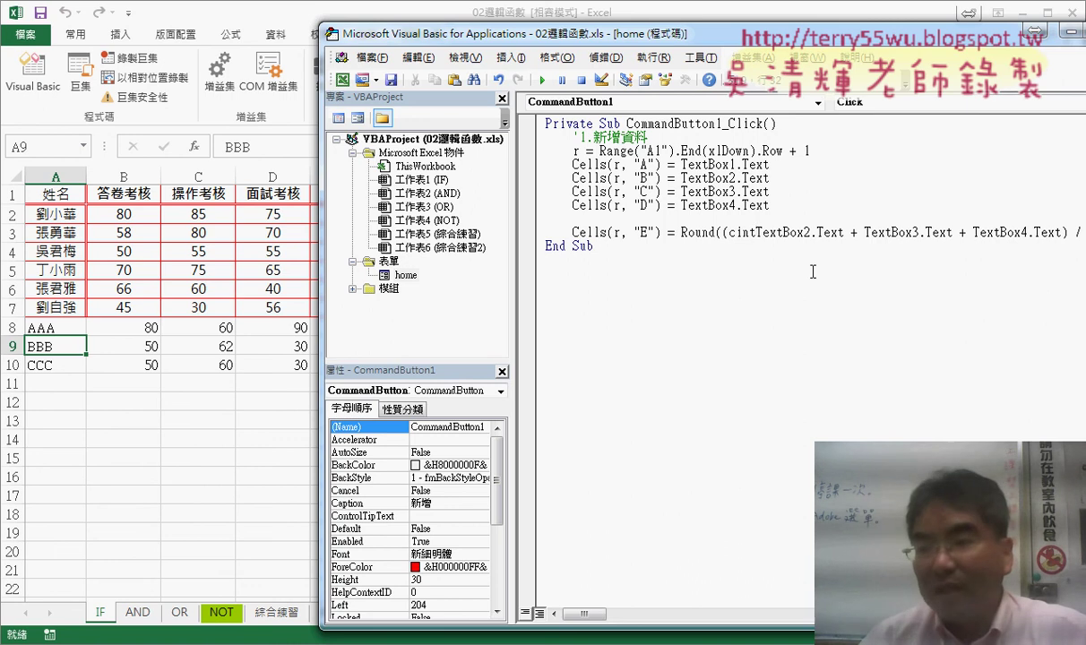
type("(")
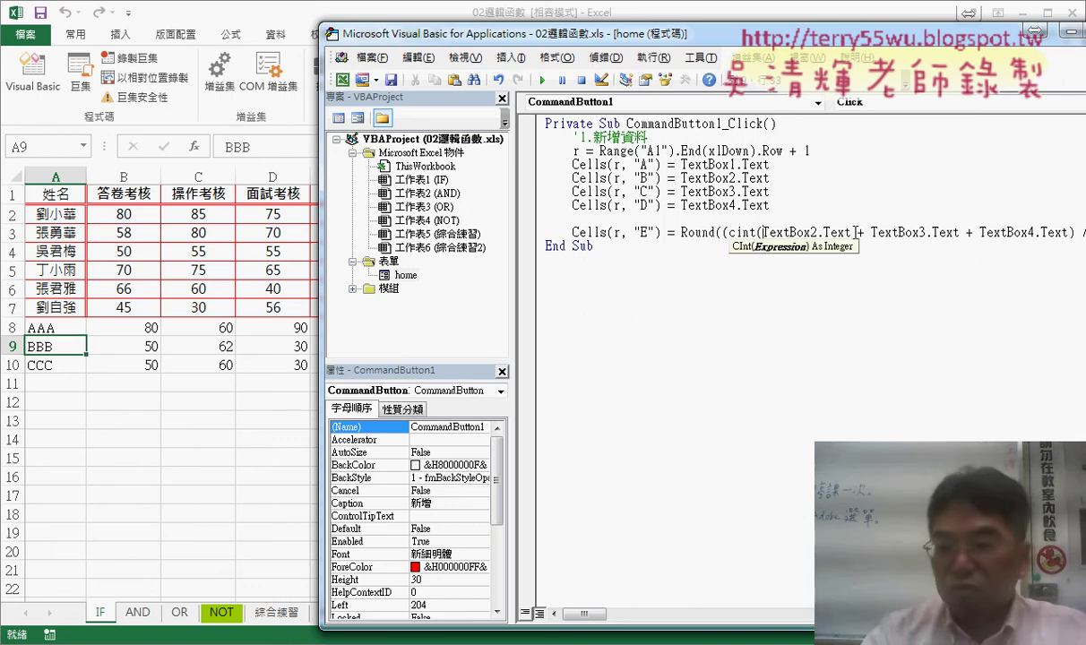
left_click(854, 232)
type(")")
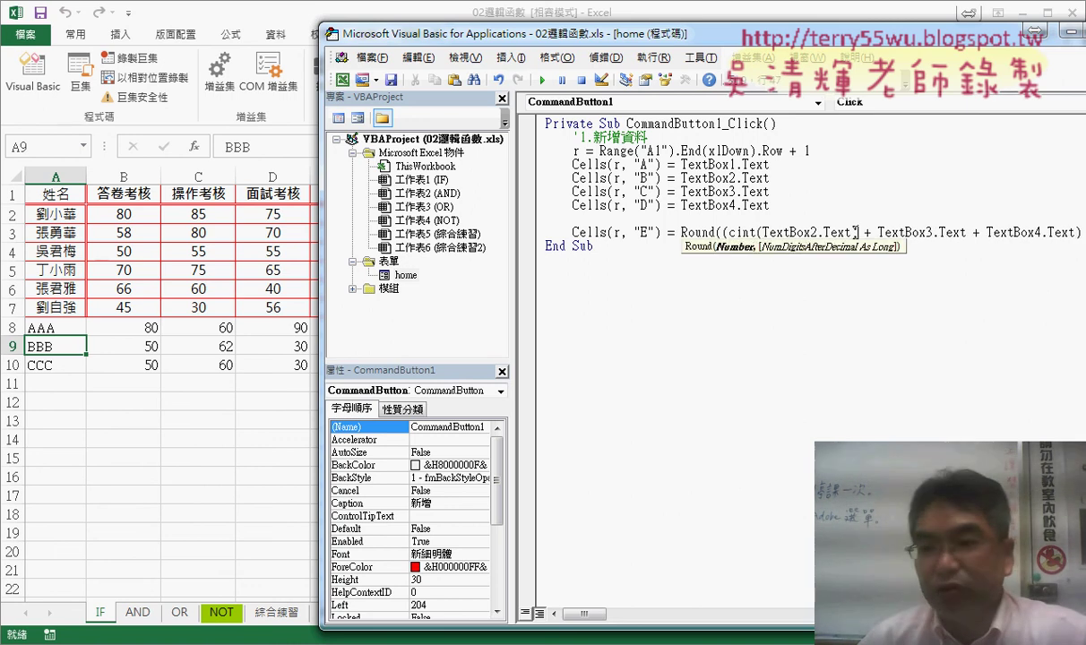
left_click_drag(854, 232, 763, 233)
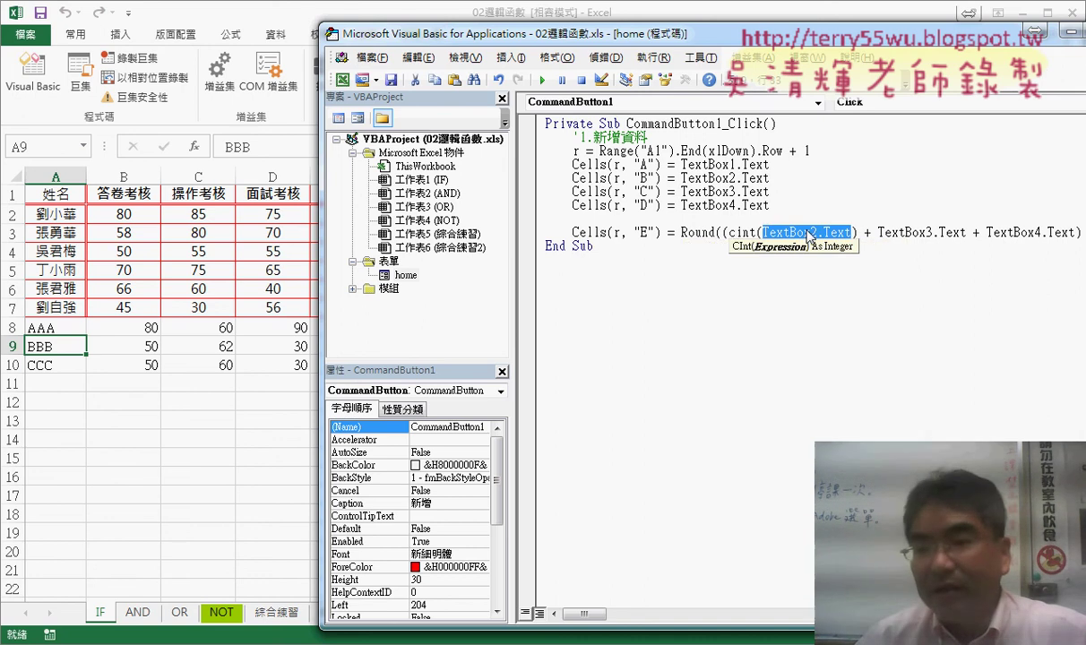
Wrap TextBox3.Text and TextBox4.Text in CInt() too, then run the form again.
left_click(894, 232)
left_click_drag(728, 232, 762, 232)
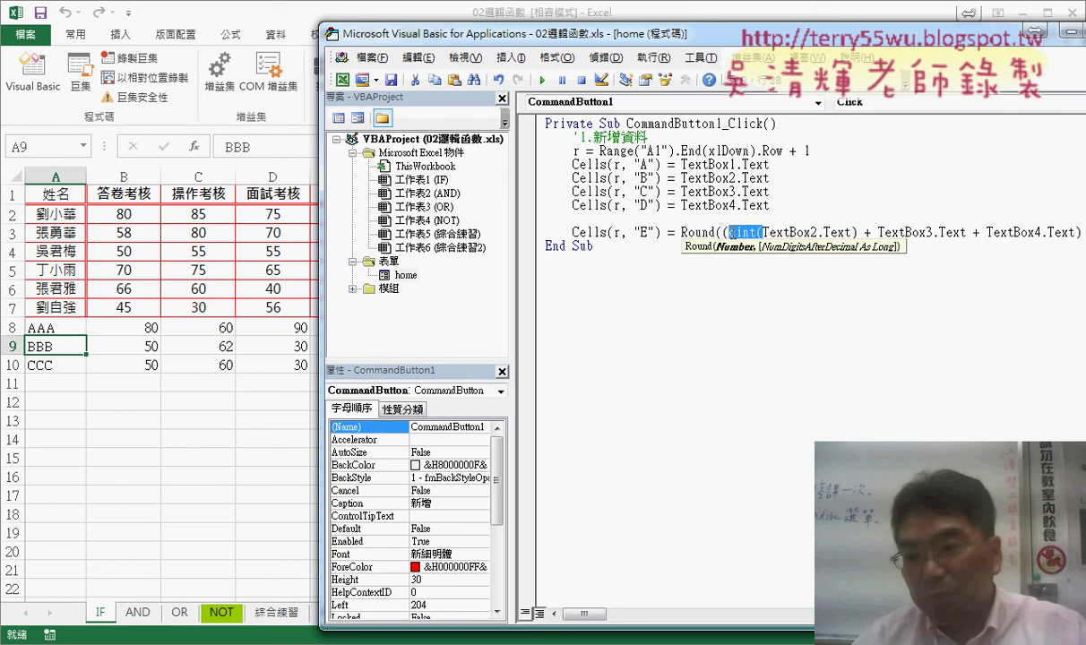
key("ctrl+c")
left_click(877, 232)
key("ctrl+v")
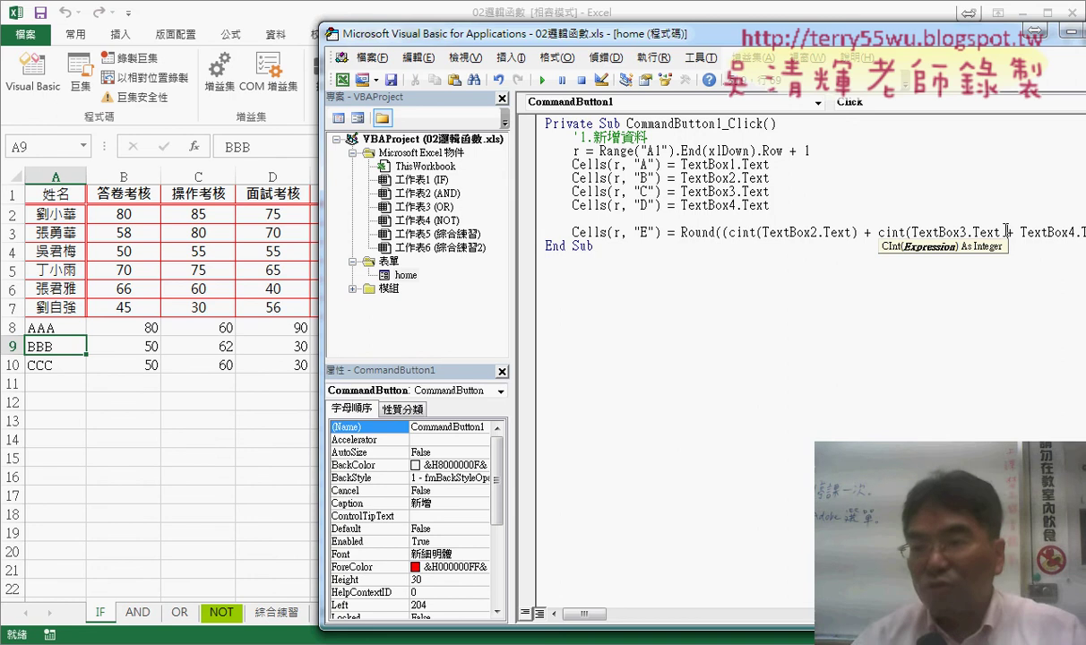
type(")")
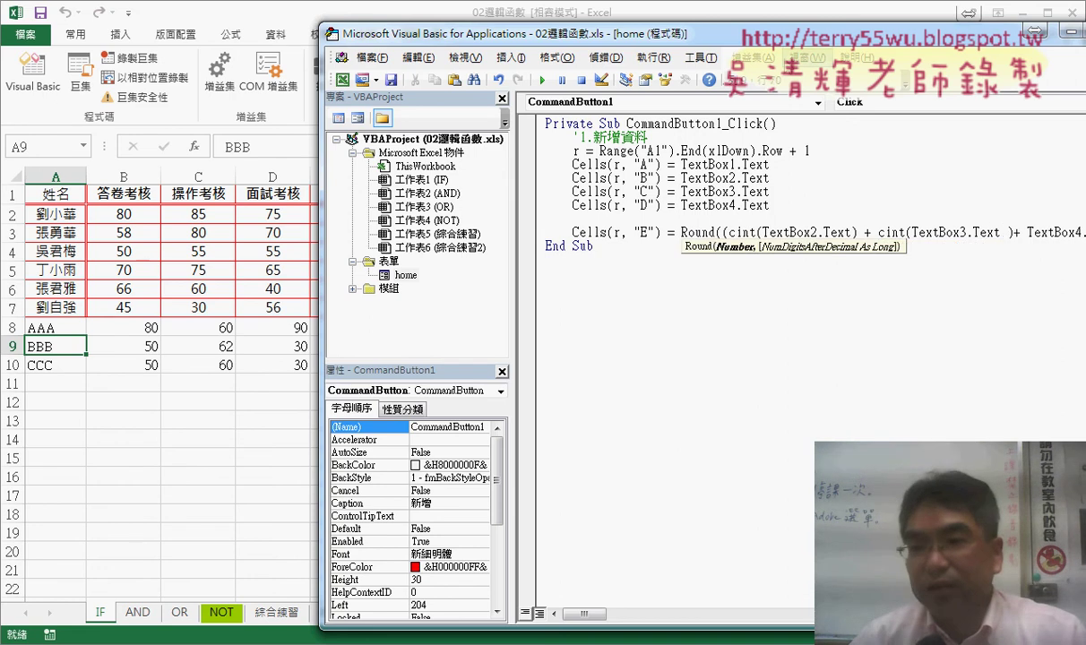
left_click_drag(735, 36, 445, 40)
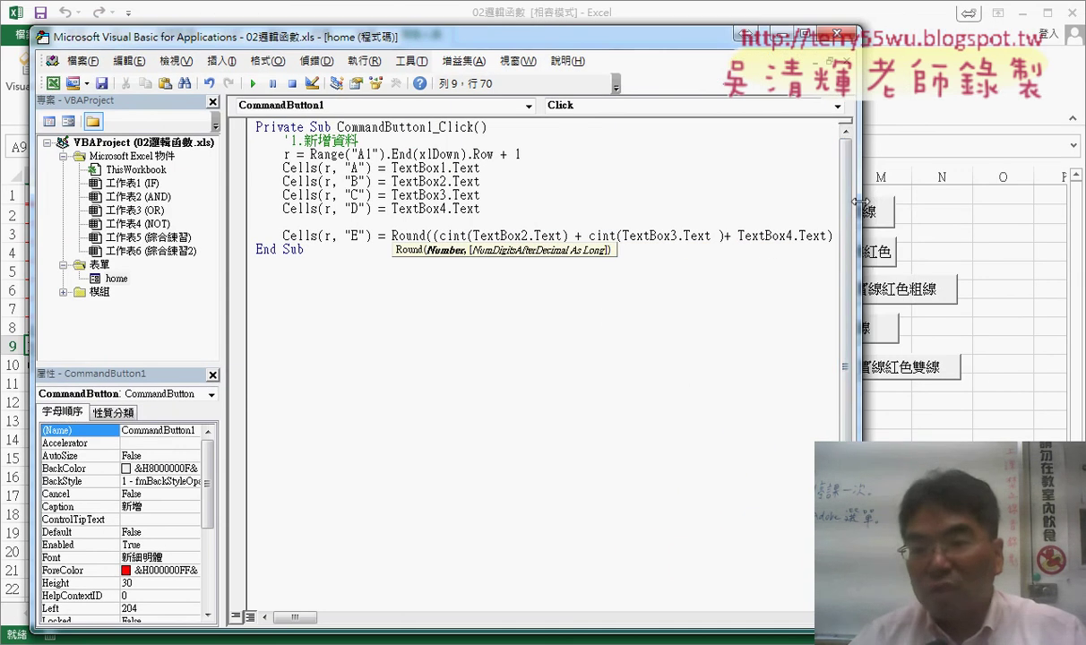
left_click_drag(860, 202, 936, 206)
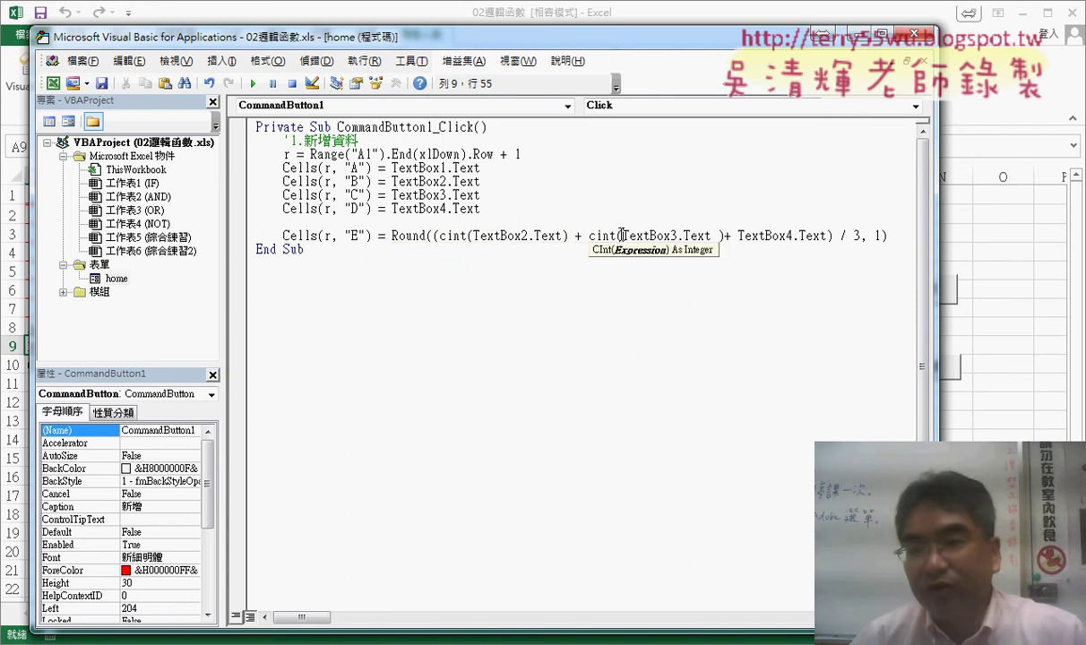
left_click_drag(621, 235, 589, 234)
left_click_drag(724, 239, 738, 238)
type("cint(")
left_click(866, 235)
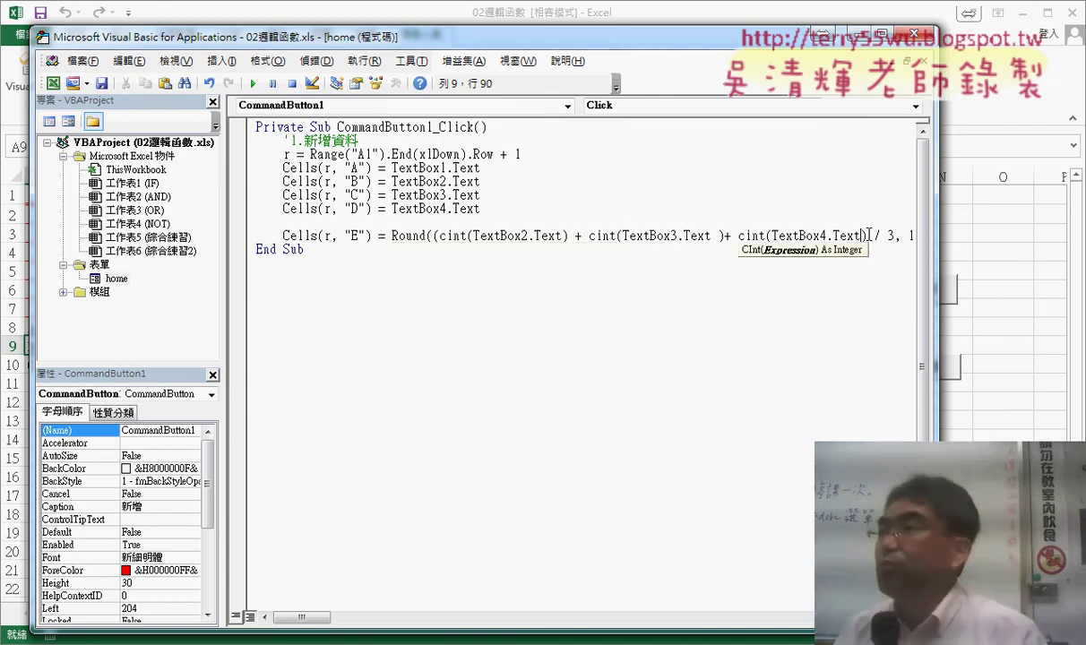
type(")")
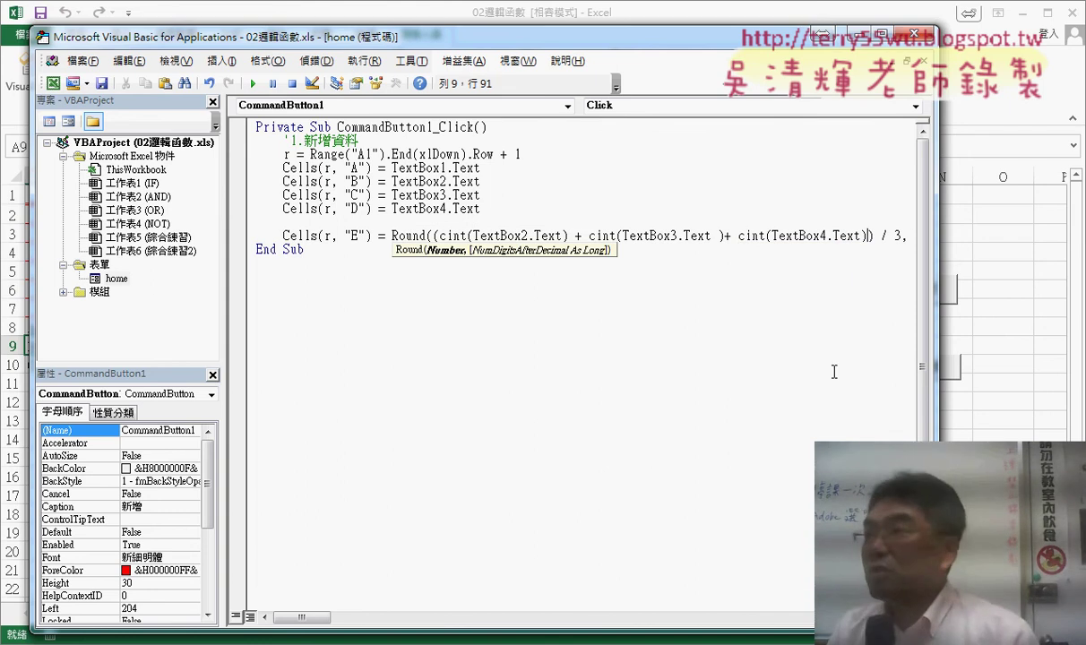
key("Down")
key("Down")
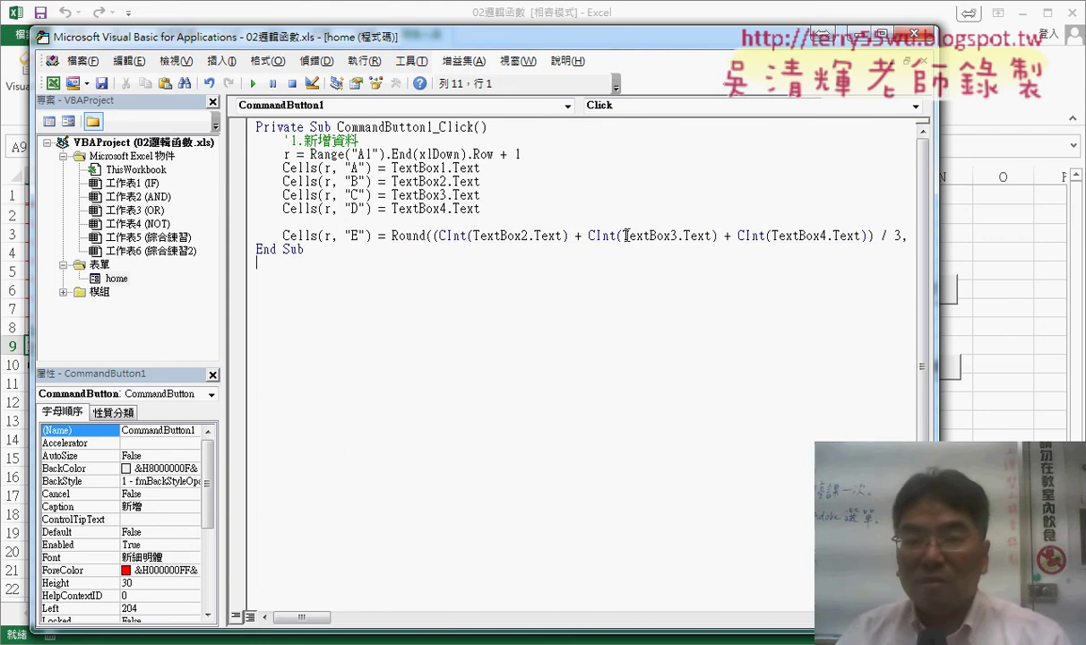
left_click(253, 83)
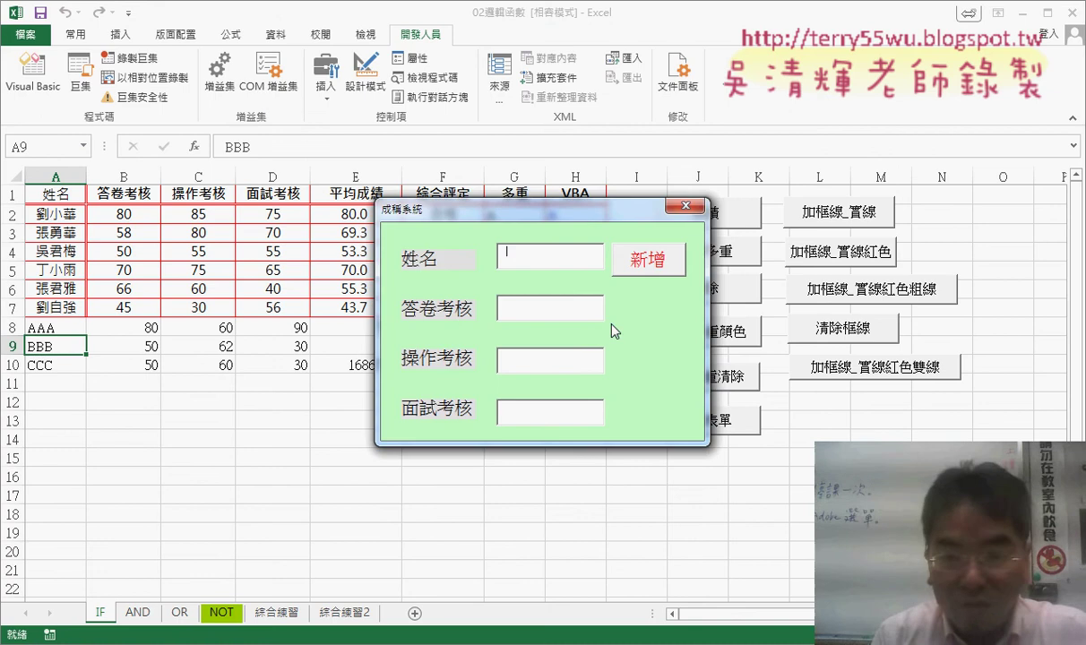
Enter DDD with scores 60, 60 and 80, add it as row 11, then close the form.
type("DDD")
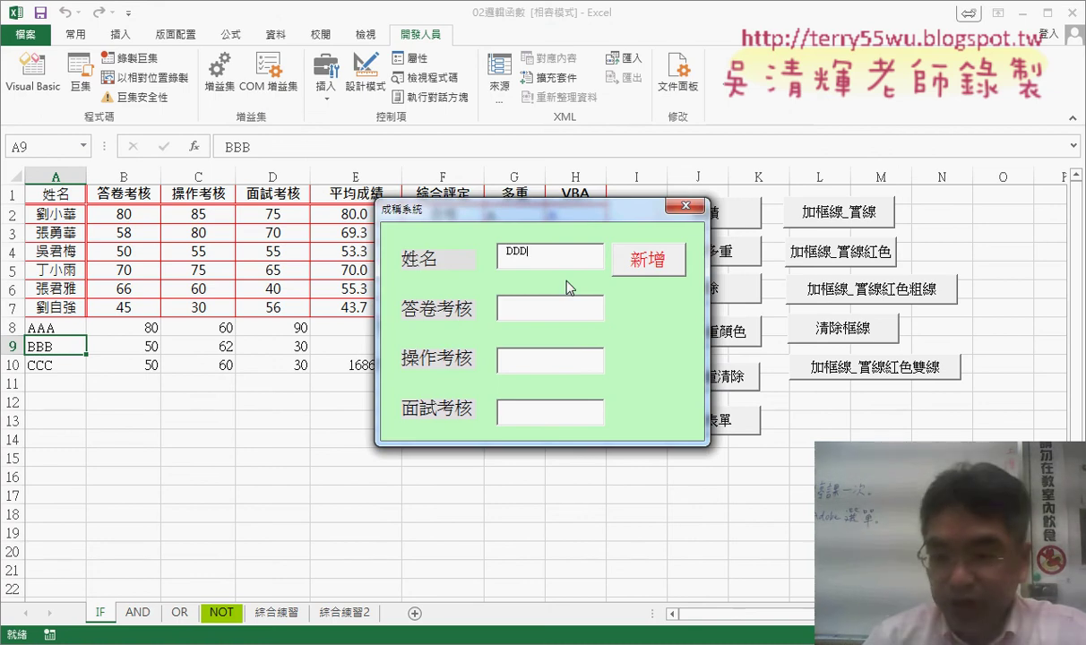
key("Tab")
key("Tab")
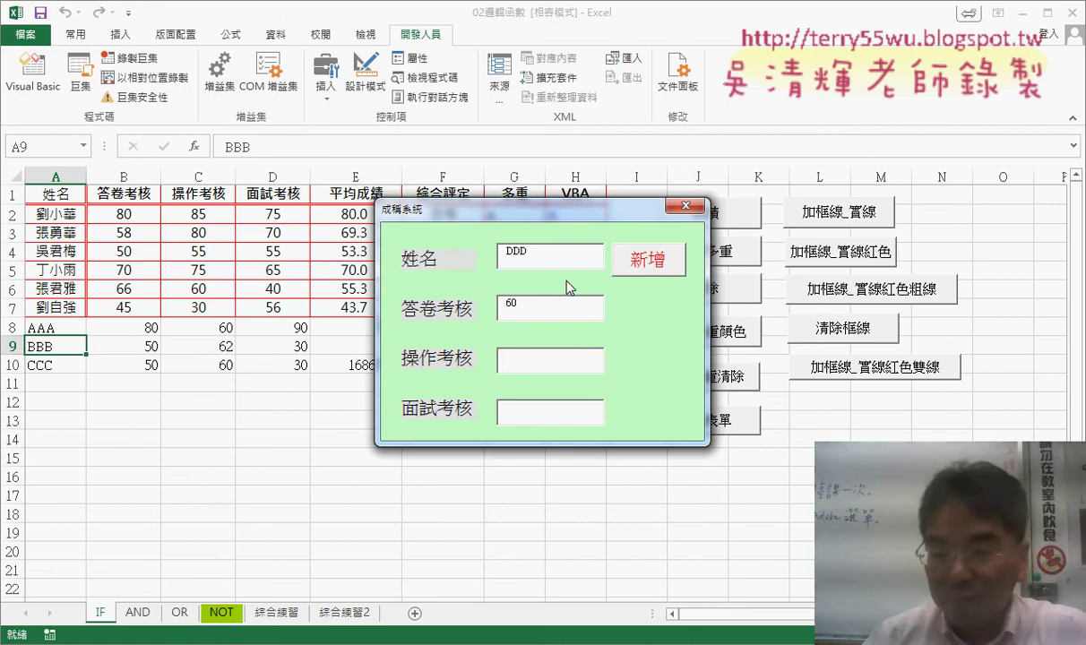
type("60")
type("80")
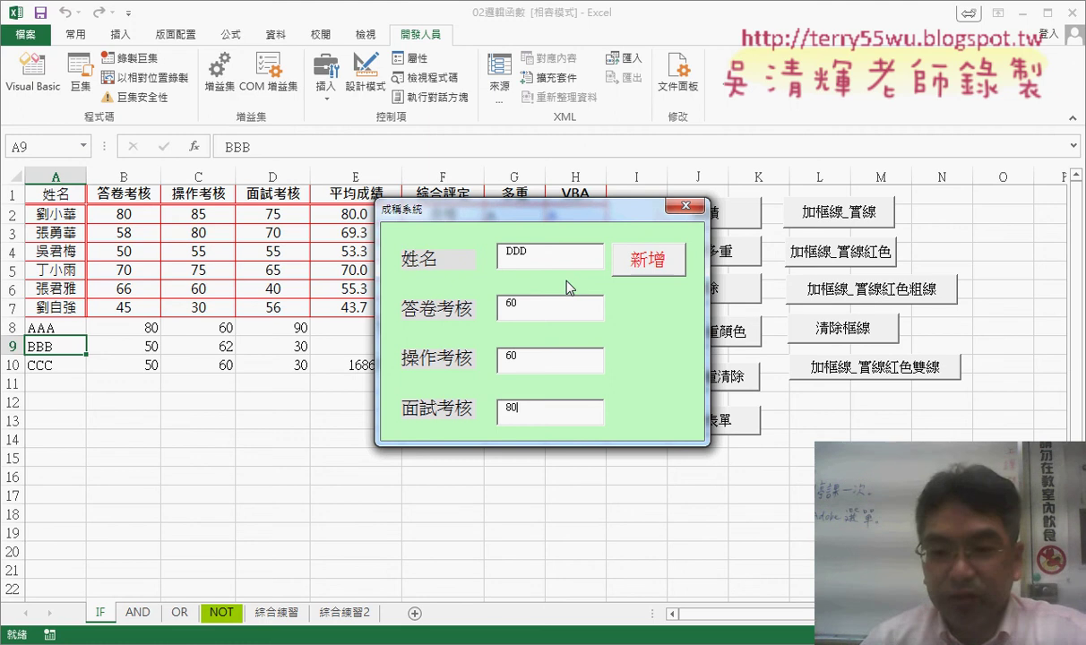
left_click_drag(501, 208, 701, 199)
left_click(838, 257)
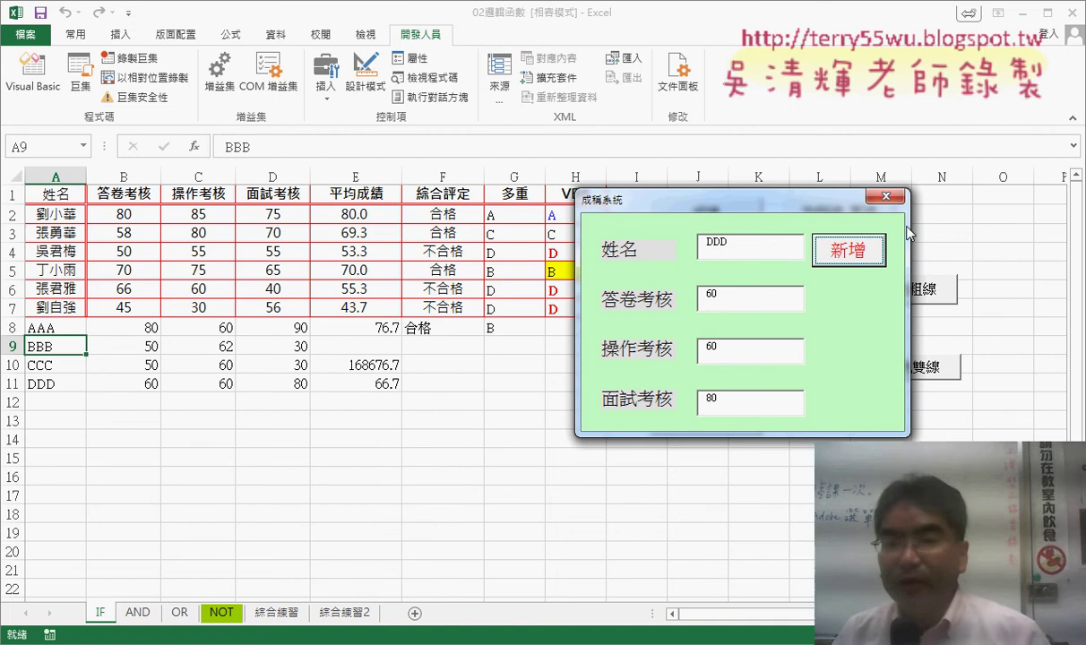
left_click(886, 196)
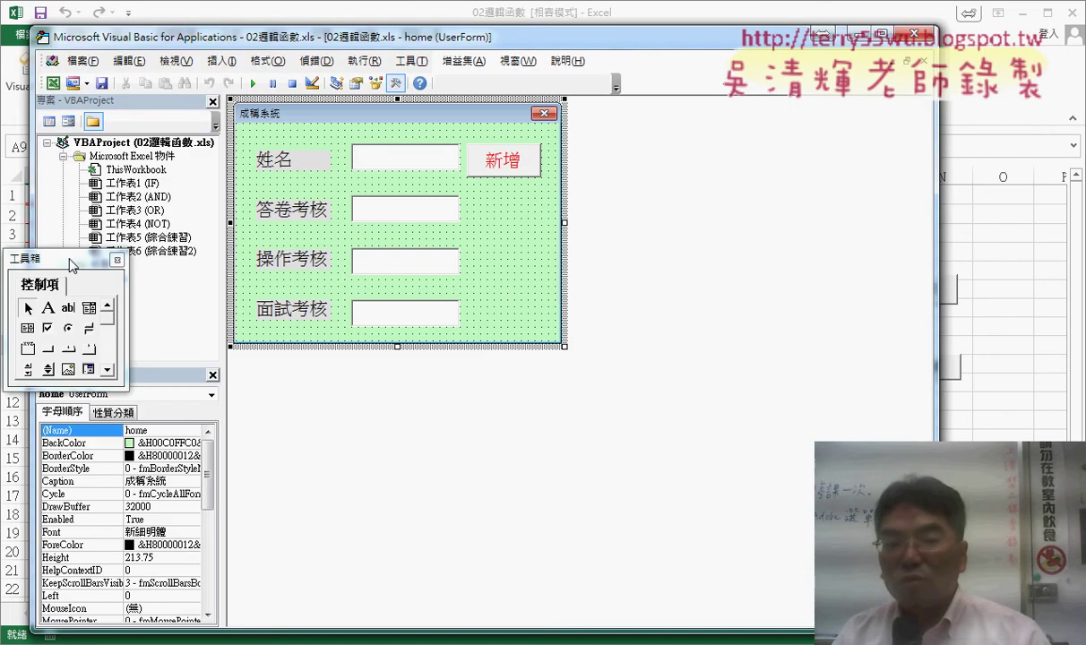
Open the AAA module's code and locate the 成績函數 grading function.
left_click_drag(71, 262, 560, 238)
left_click(100, 292)
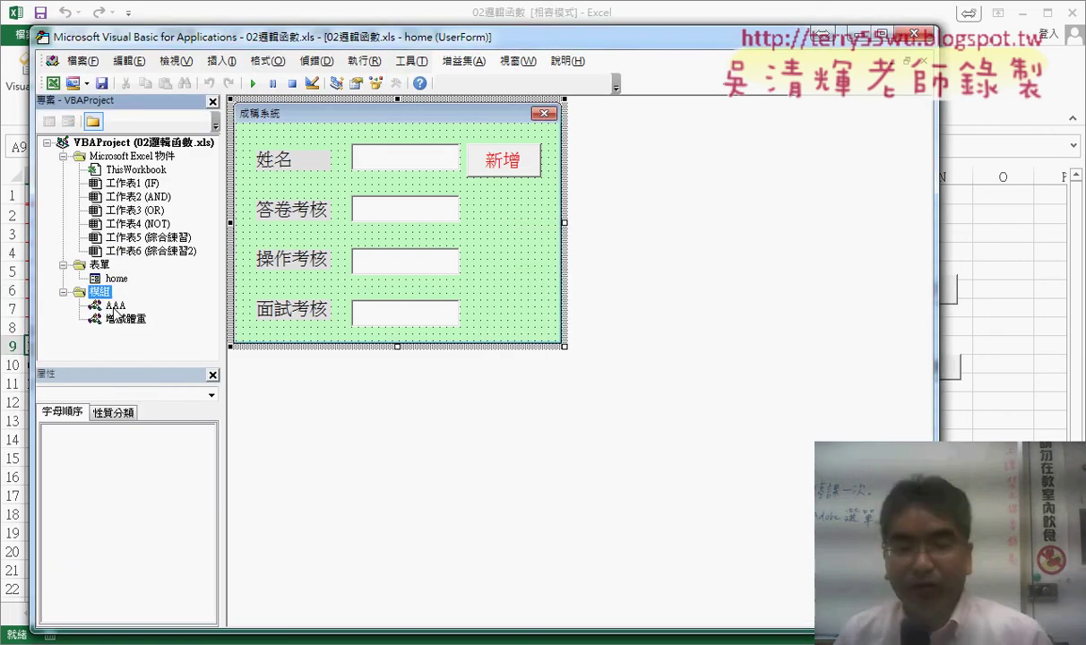
double_click(115, 306)
scroll(483, 319, "down", 5)
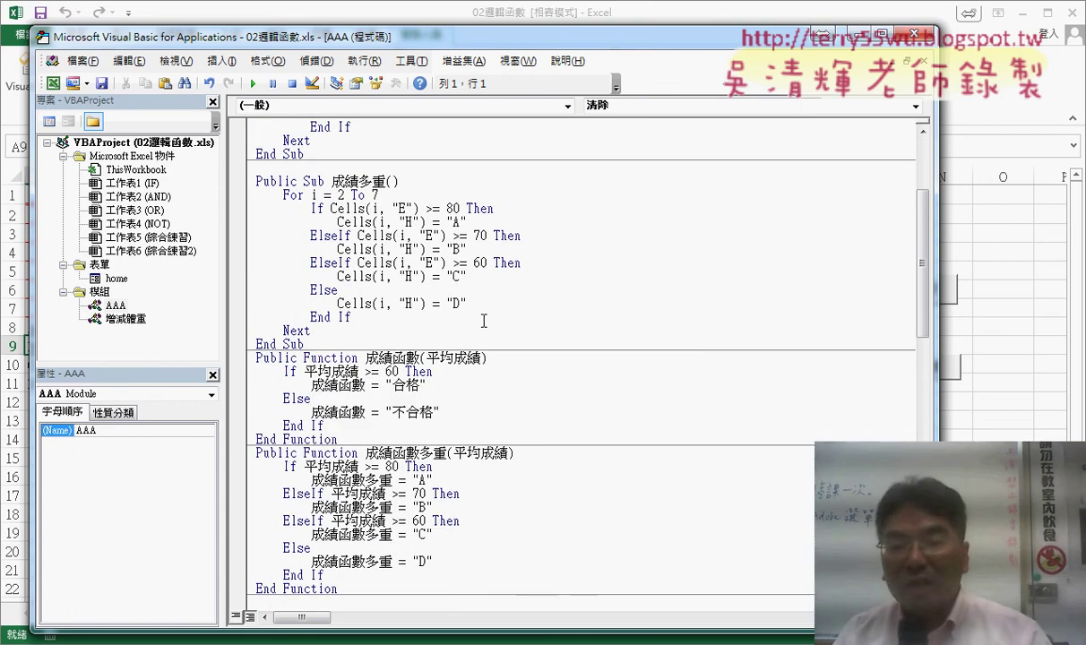
double_click(391, 357)
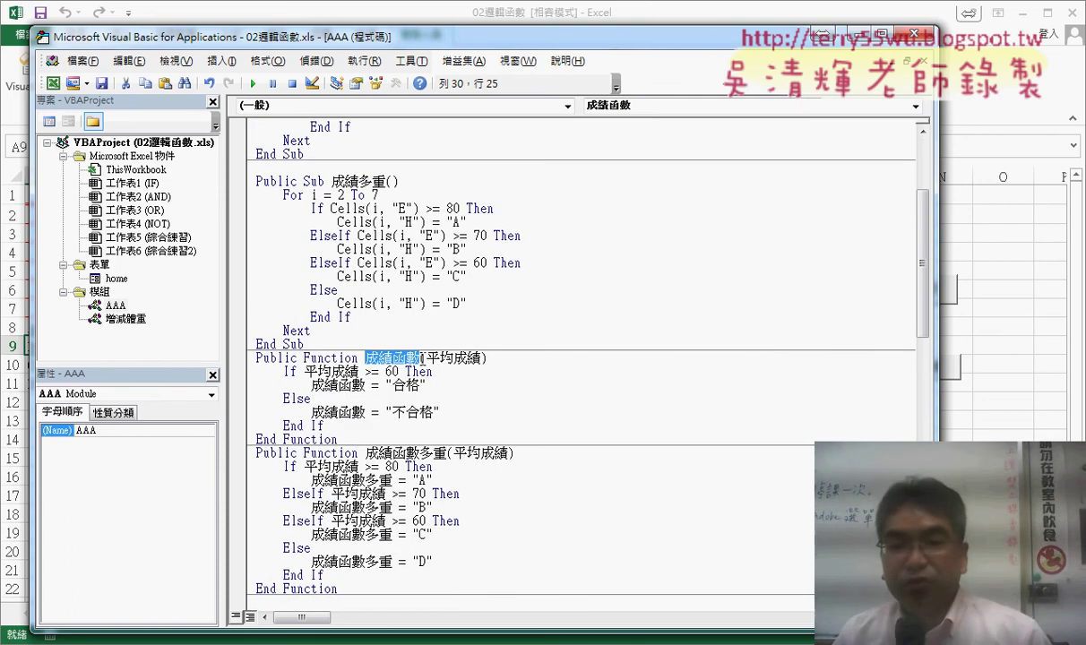
Review the 成績函數多重 function and 成績函數's 平均成績 parameter beside the worksheet.
scroll(397, 421, "down", 3)
left_click(365, 330)
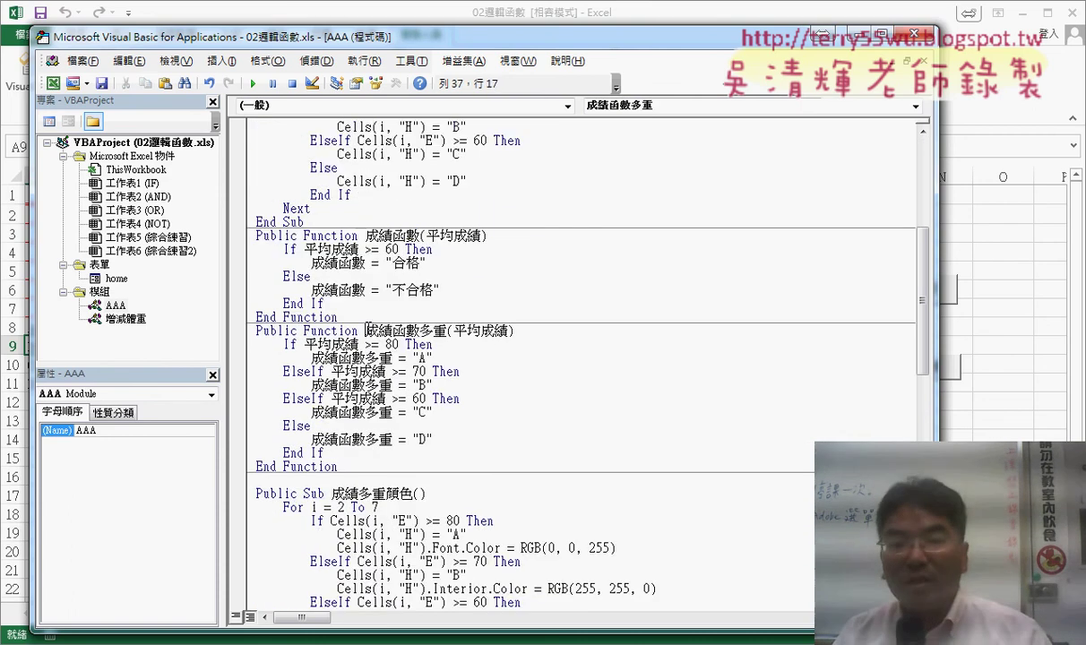
left_click_drag(365, 330, 452, 329)
left_click_drag(407, 45, 545, 389)
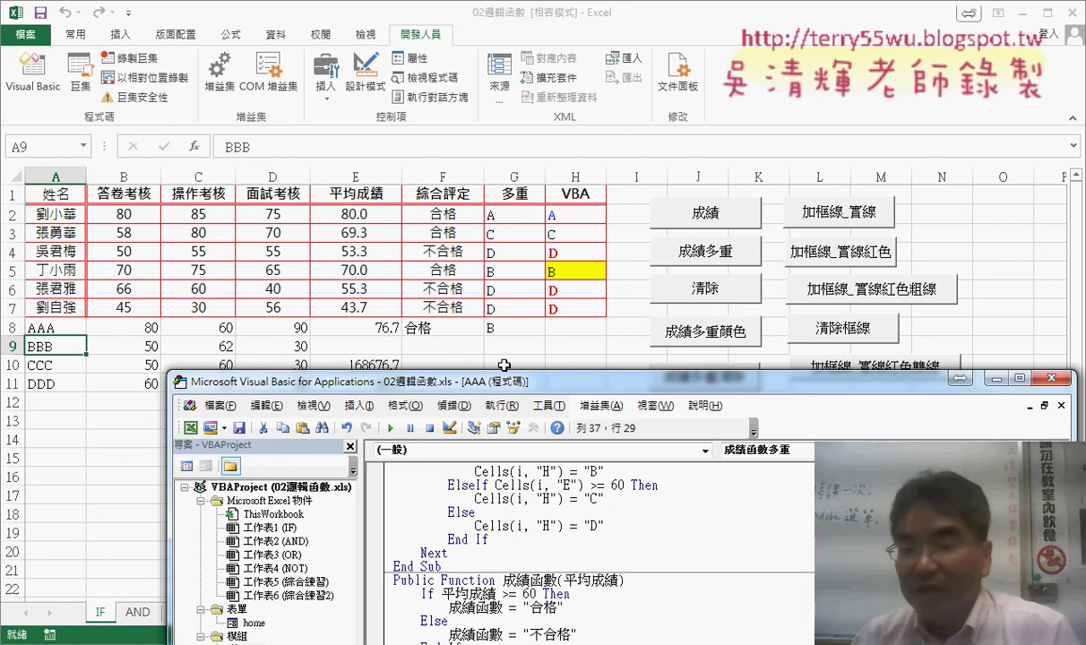
left_click_drag(562, 580, 618, 581)
mouse_move(448, 380)
left_mouse_down()
mouse_move(452, 396)
mouse_move(379, 382)
left_mouse_up()
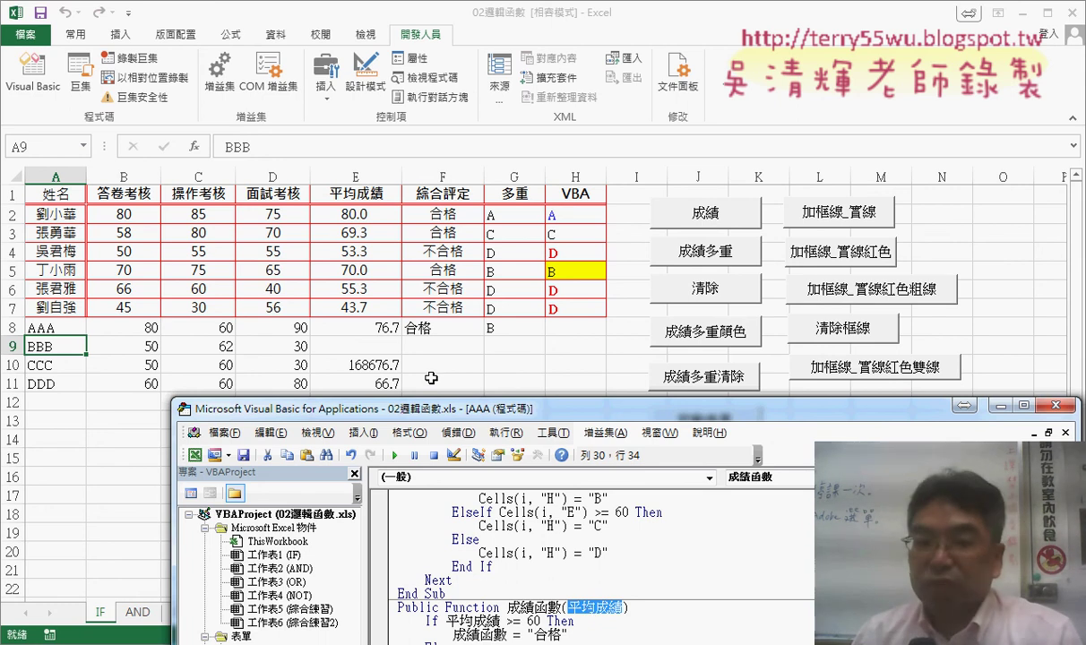
left_click_drag(465, 408, 432, 95)
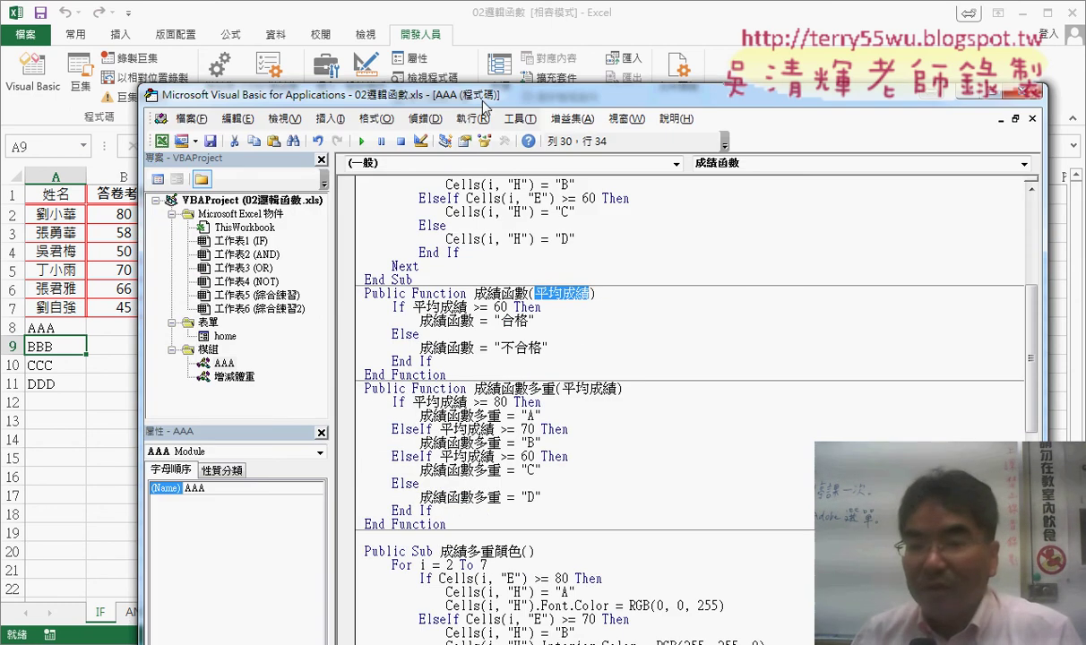
Open the home form's 新增 click code and add a blank line below the average line.
left_click(223, 337)
double_click(223, 337)
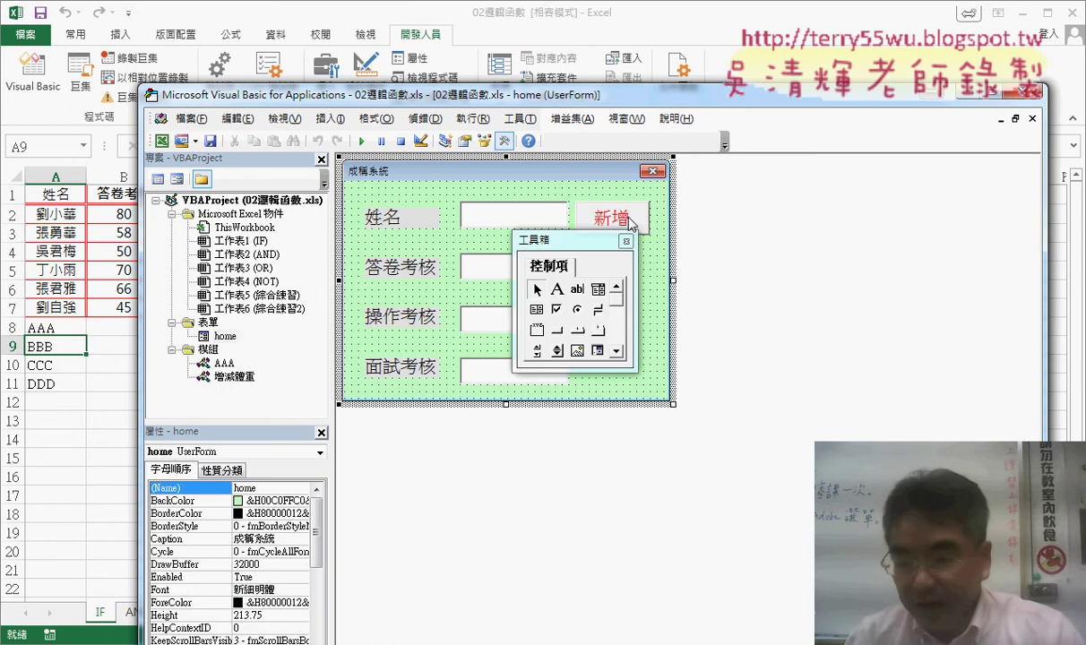
double_click(590, 151)
left_click(881, 295)
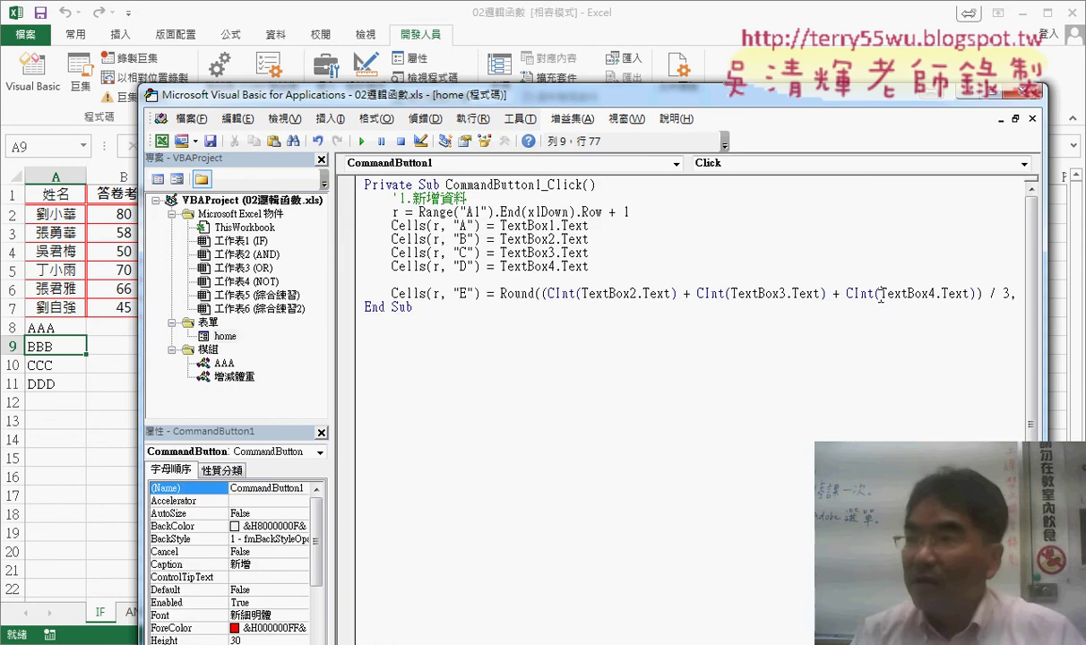
key("End")
key("Return")
key("Return")
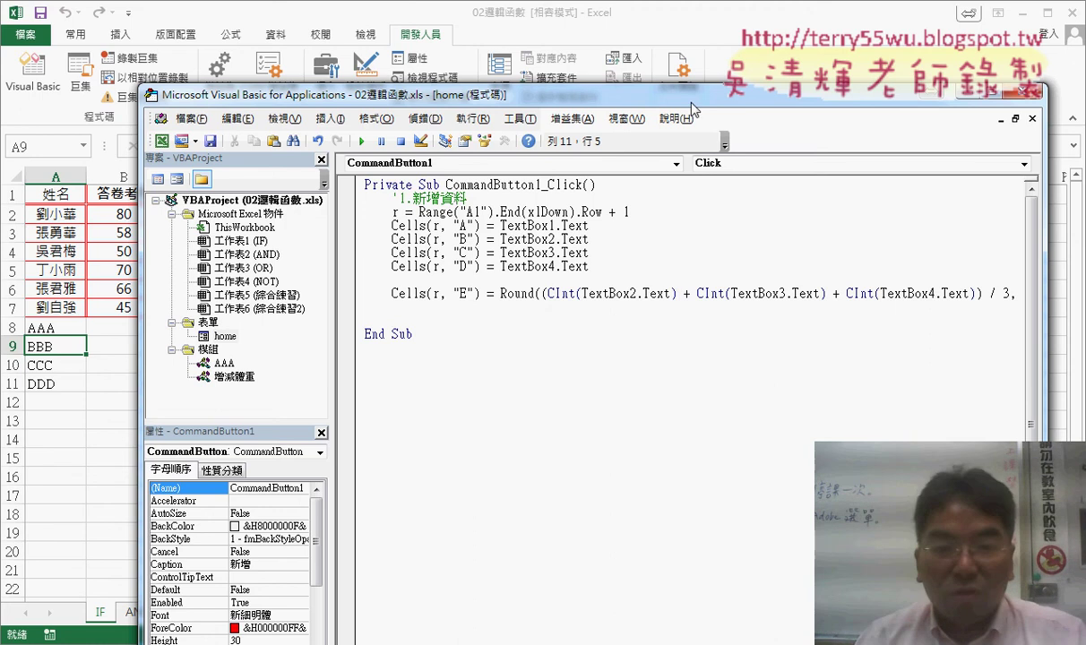
left_click_drag(390, 83, 375, 355)
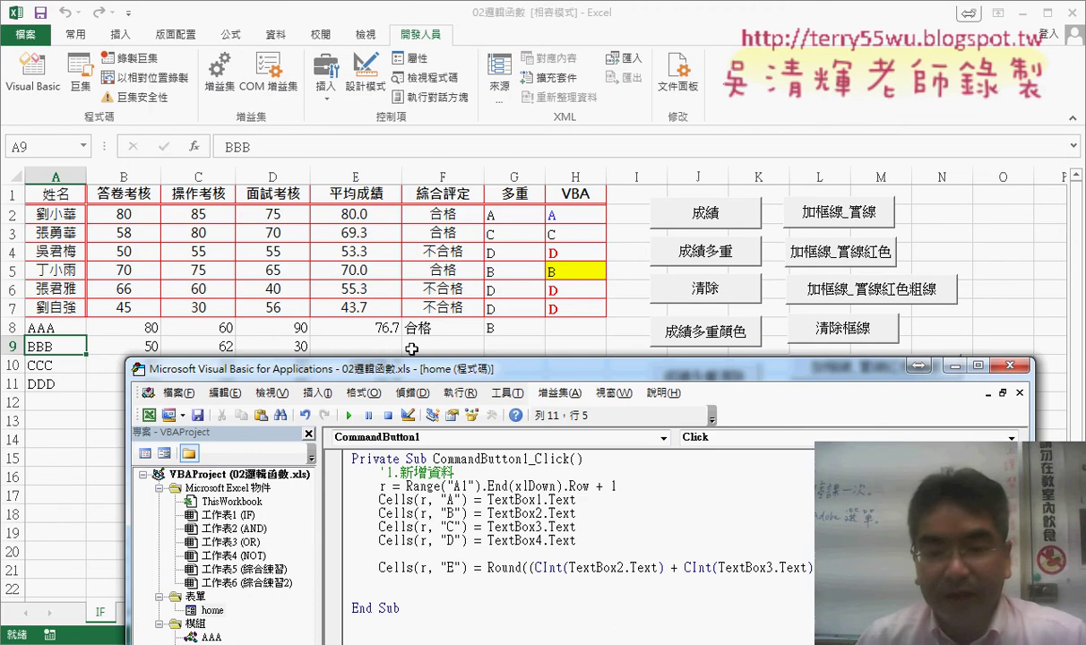
Begin the new line as Cells(r, "F") = 成績函數( using the copied cell reference.
left_click_drag(467, 568, 380, 567)
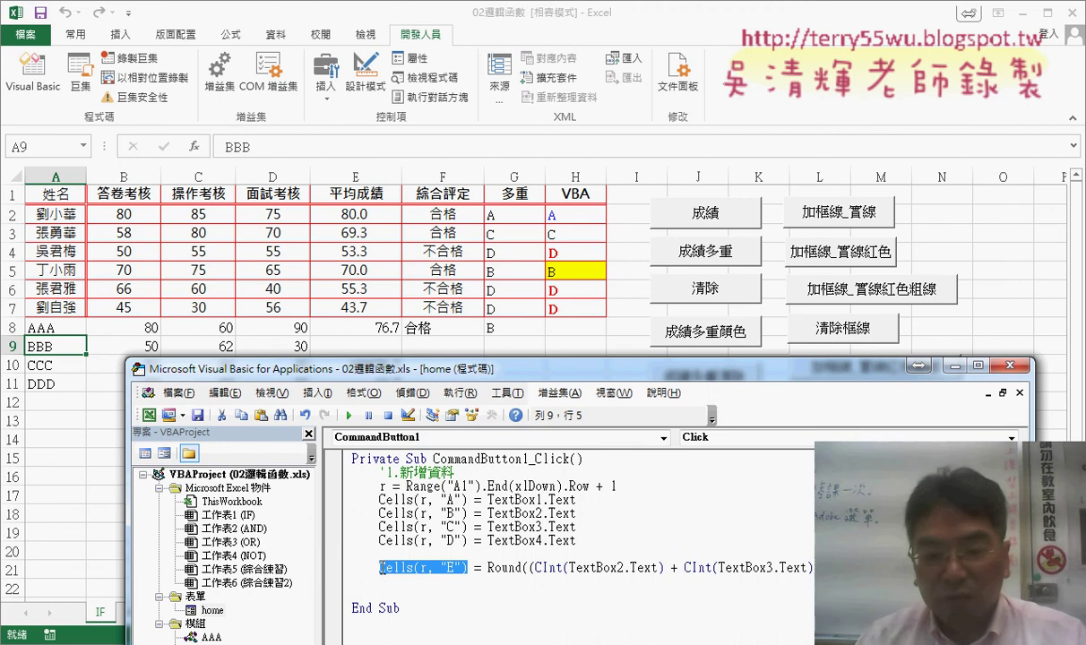
key("ctrl+c")
left_click(441, 594)
key("ctrl+v")
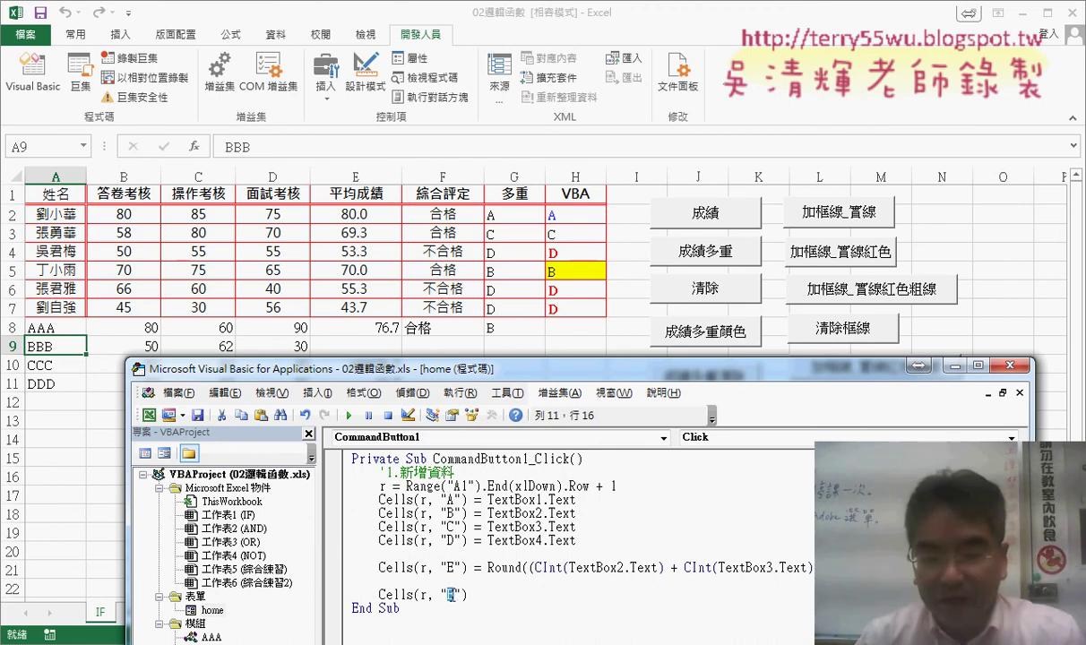
type("F")
left_click(503, 591)
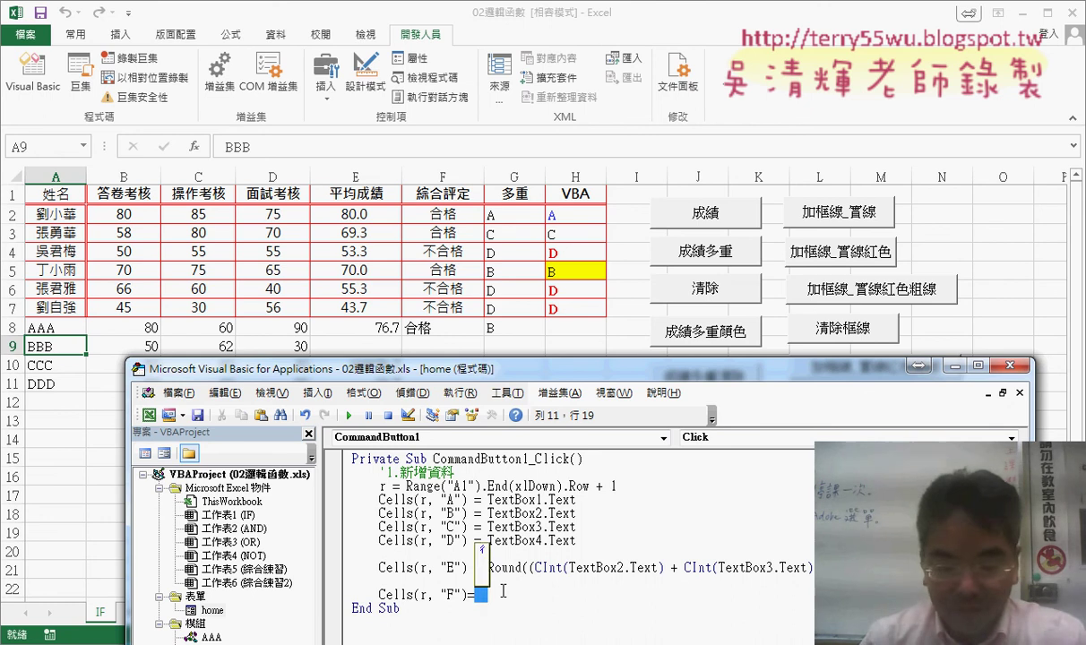
type("成績績")
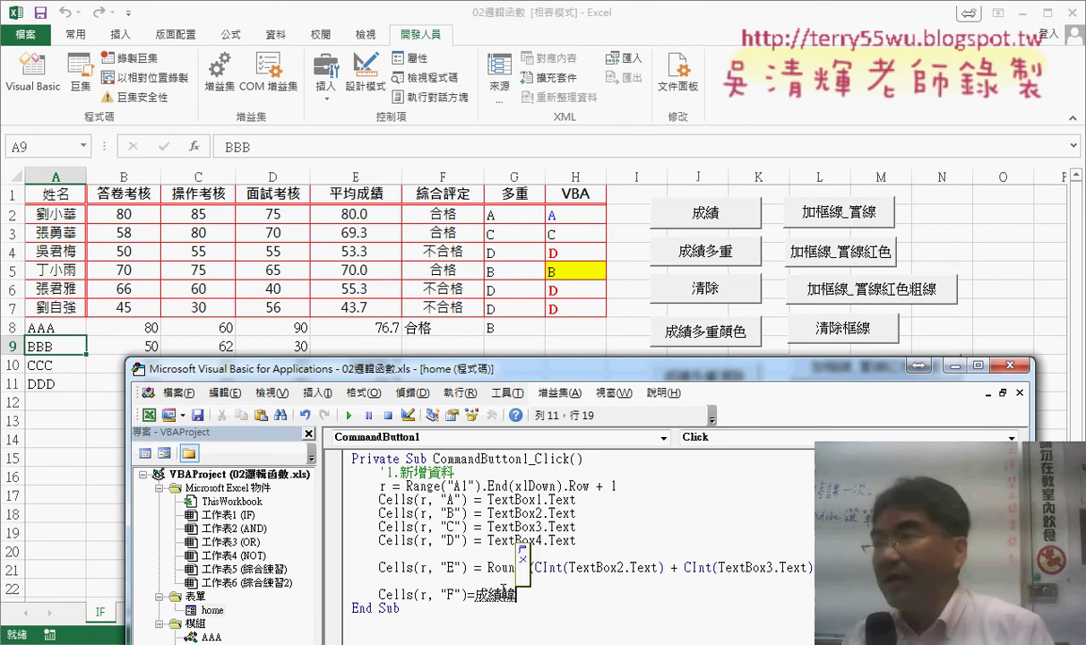
type("函數")
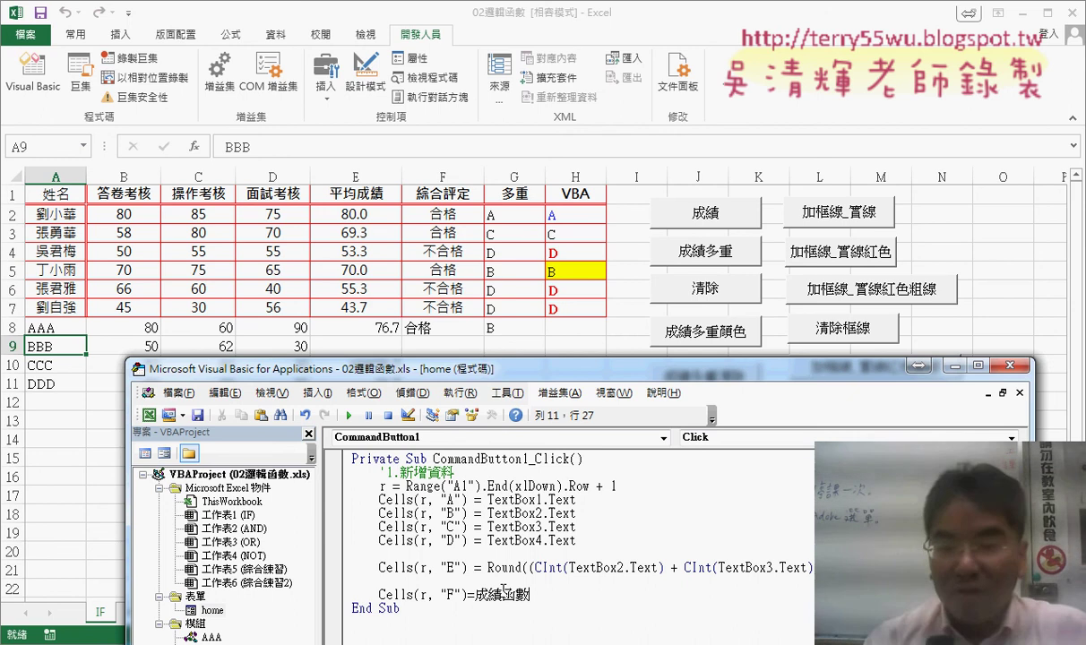
type("(")
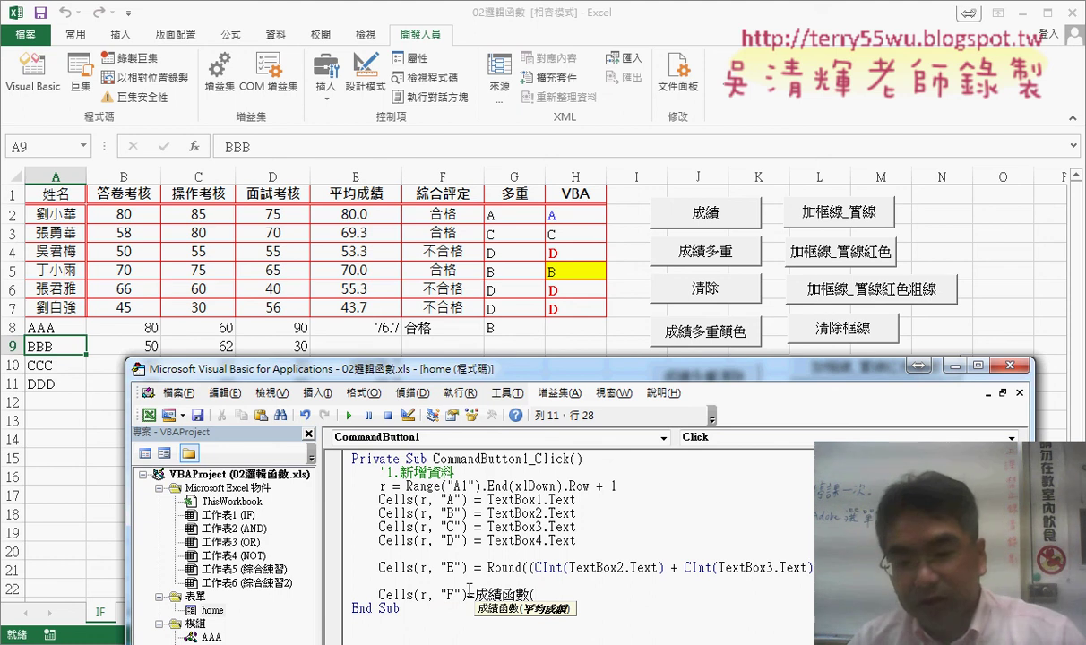
Complete the line as Cells(r, "F") = 成績函數(Cells(r, "E")).
left_click_drag(467, 593, 395, 593)
key("ctrl+c")
left_click(536, 594)
key("ctrl+v")
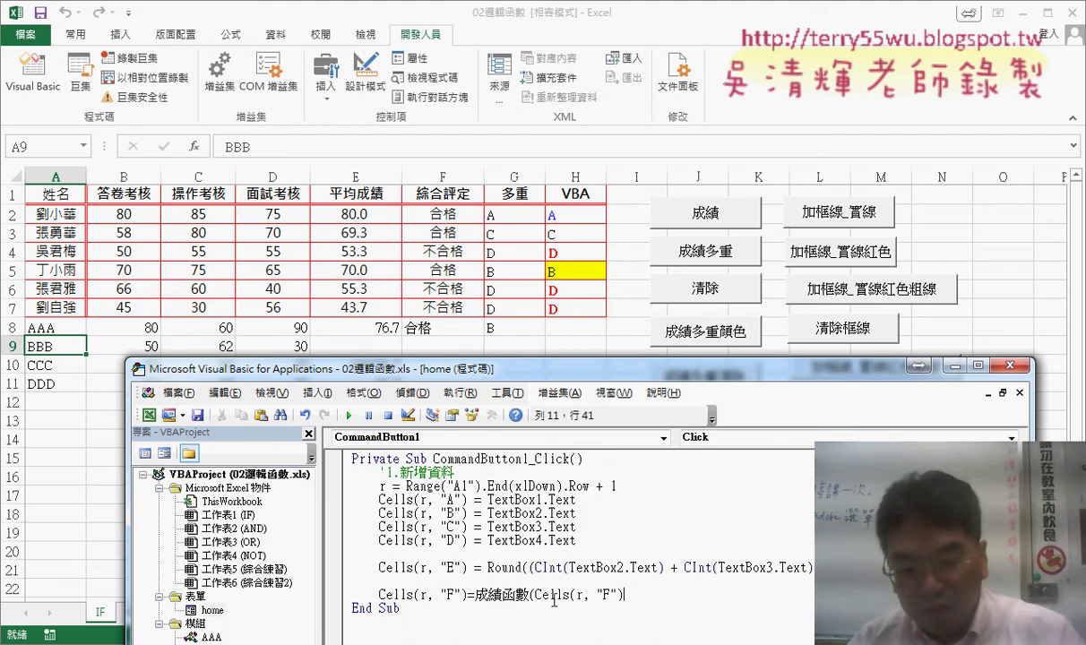
double_click(607, 594)
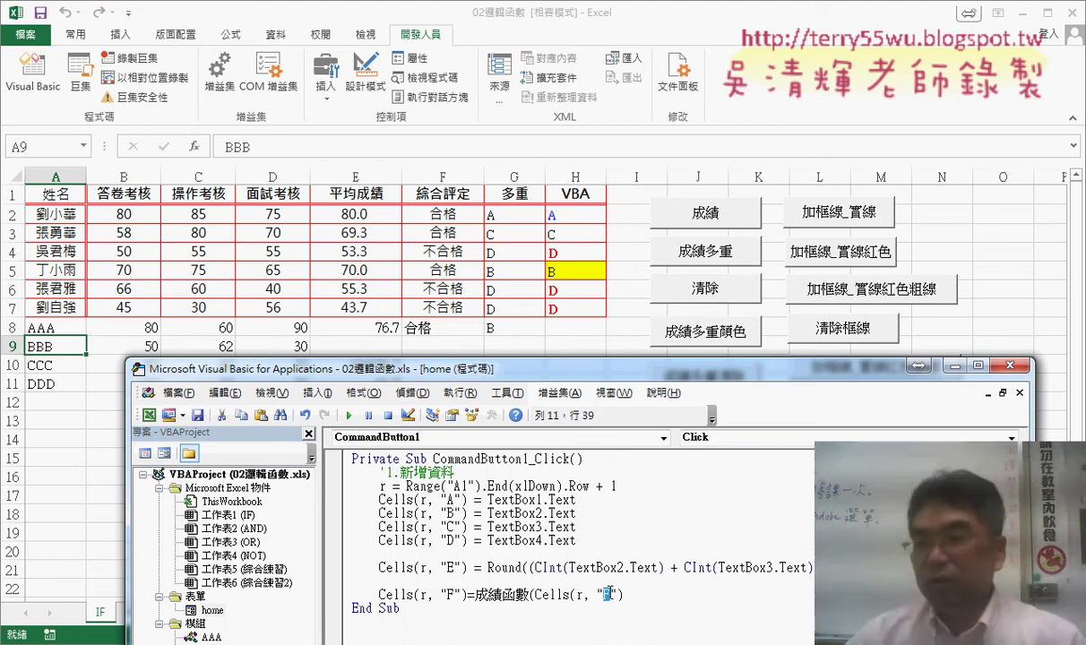
type("E")
left_click(633, 594)
type(")")
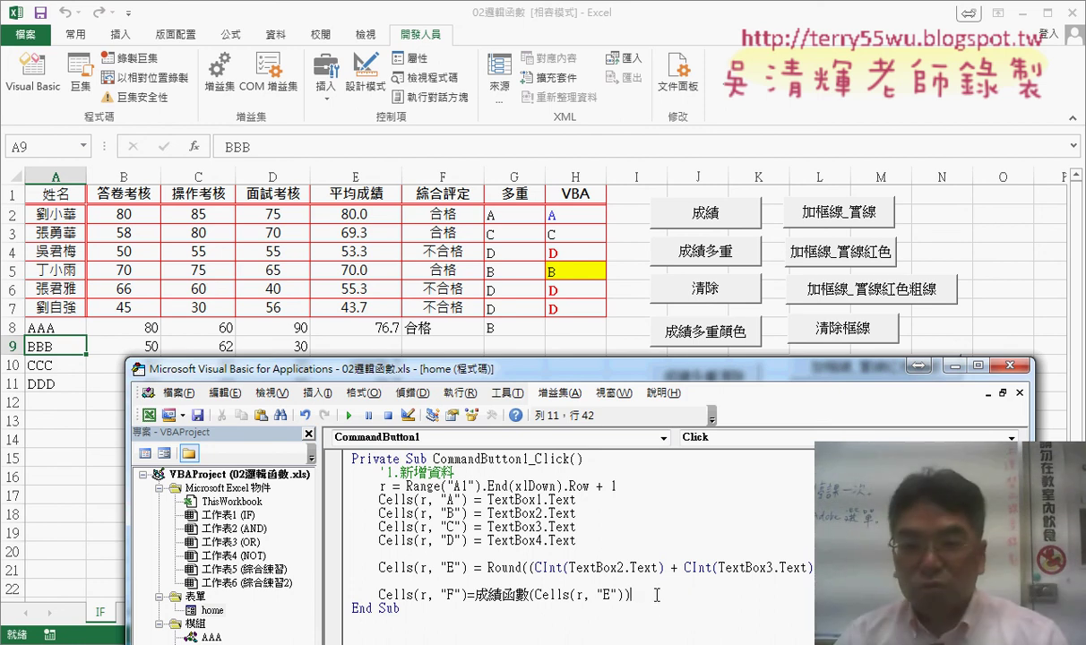
key("Return")
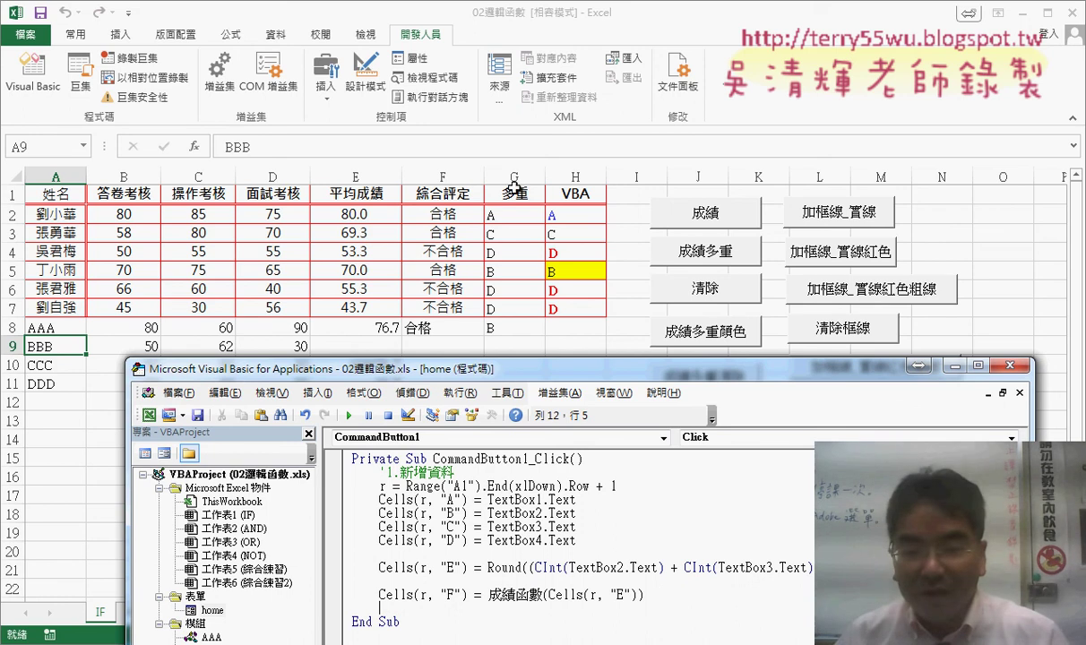
Duplicate the column F line and change its function to 成績函數多重.
left_click_drag(378, 594, 643, 594)
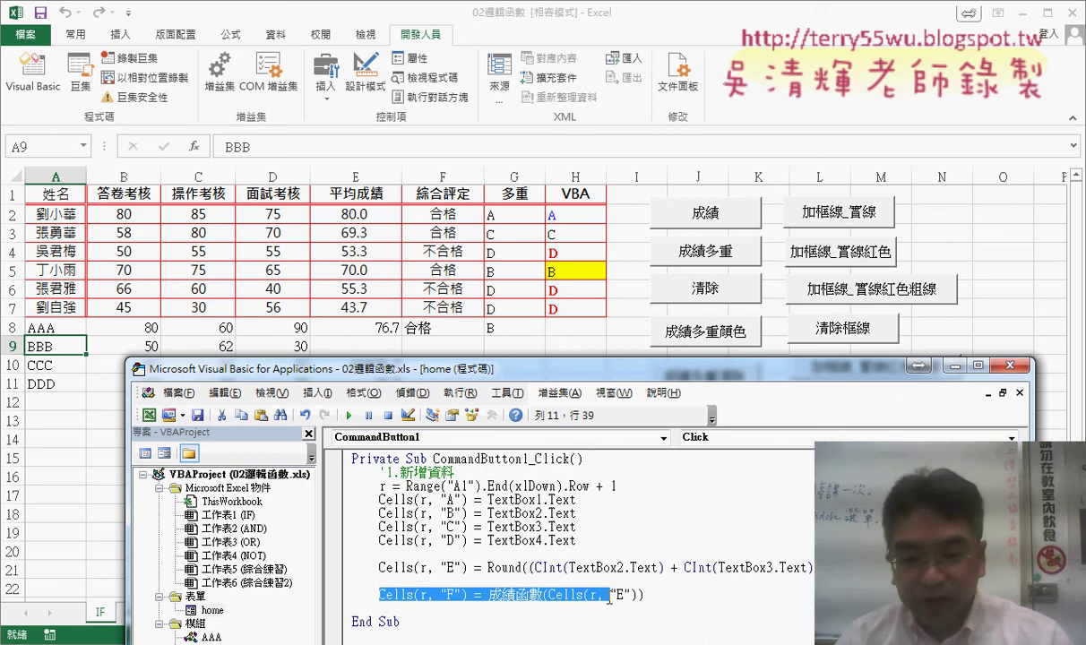
left_click_drag(446, 598, 408, 614)
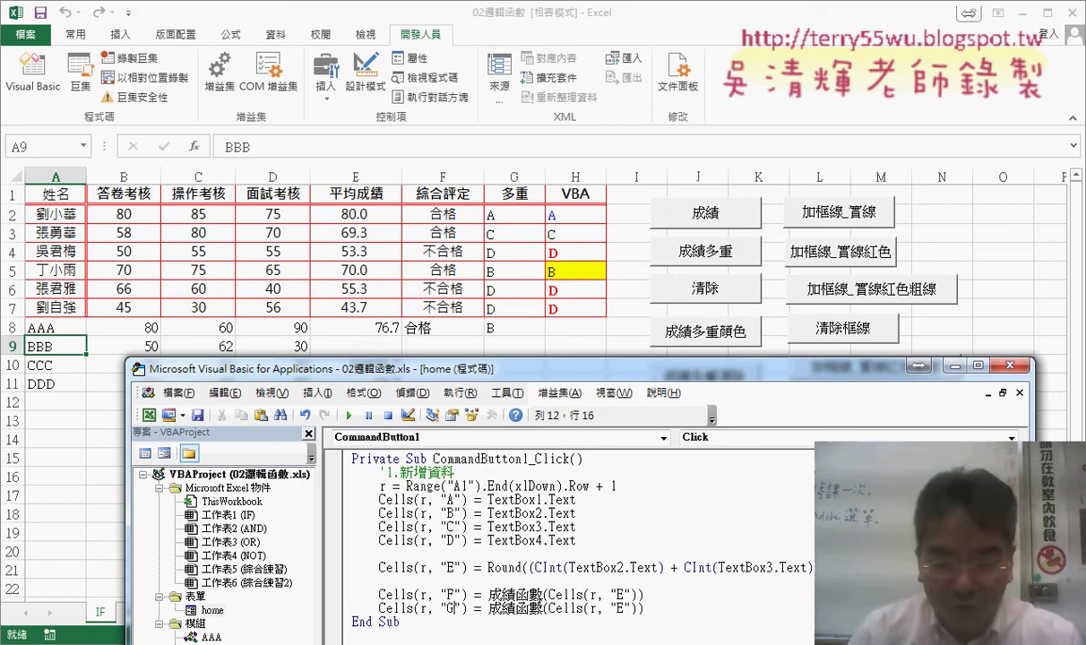
left_click(542, 609)
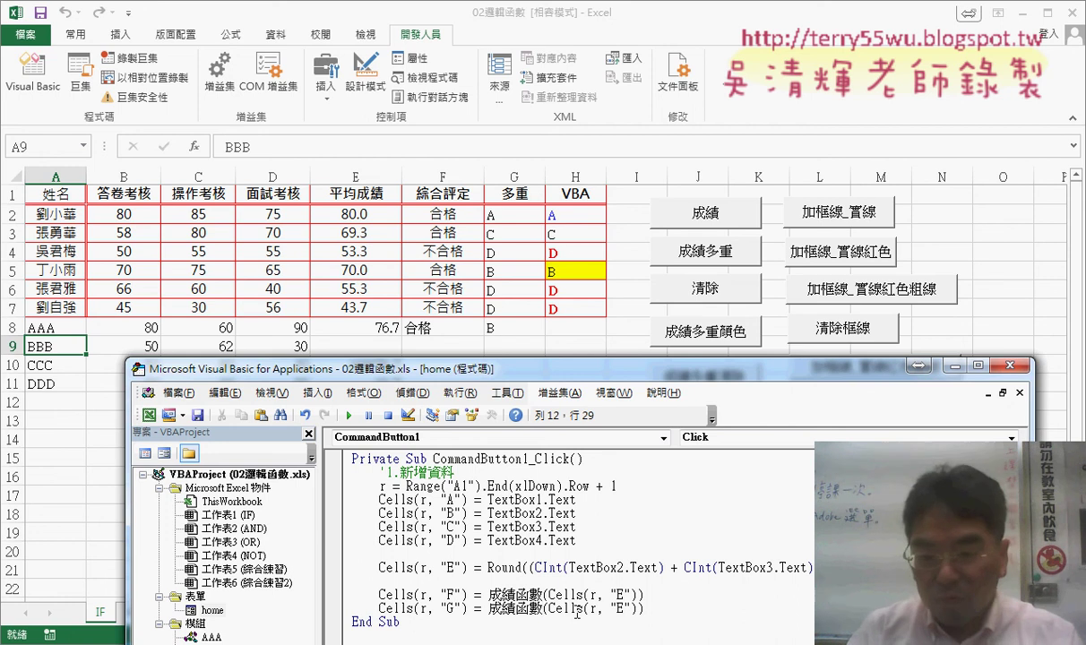
type("多成")
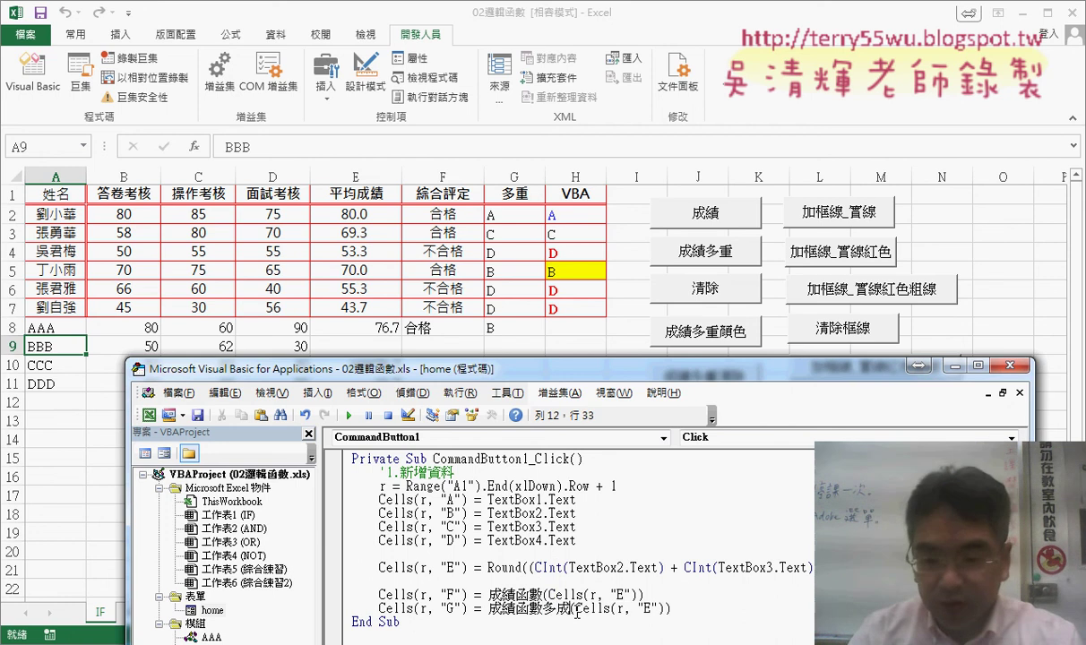
type("重")
key("Return")
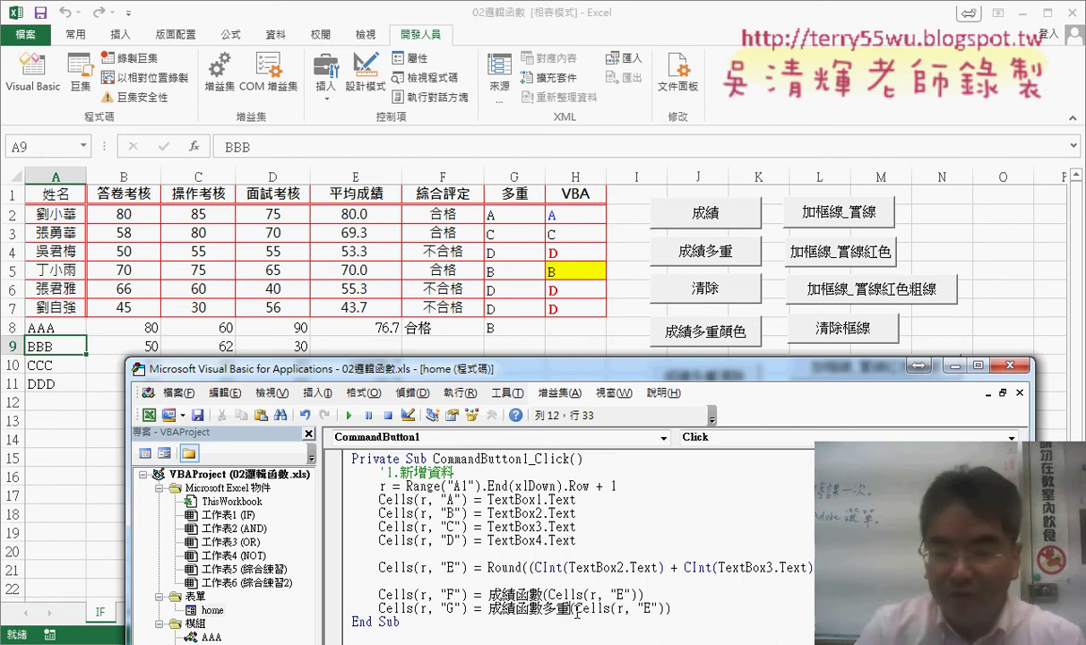
Make the new line read Cells(r, "G") = 成績函數多重(Cells(r, "E")).
key("shift+End")
key("Delete")
type("(")
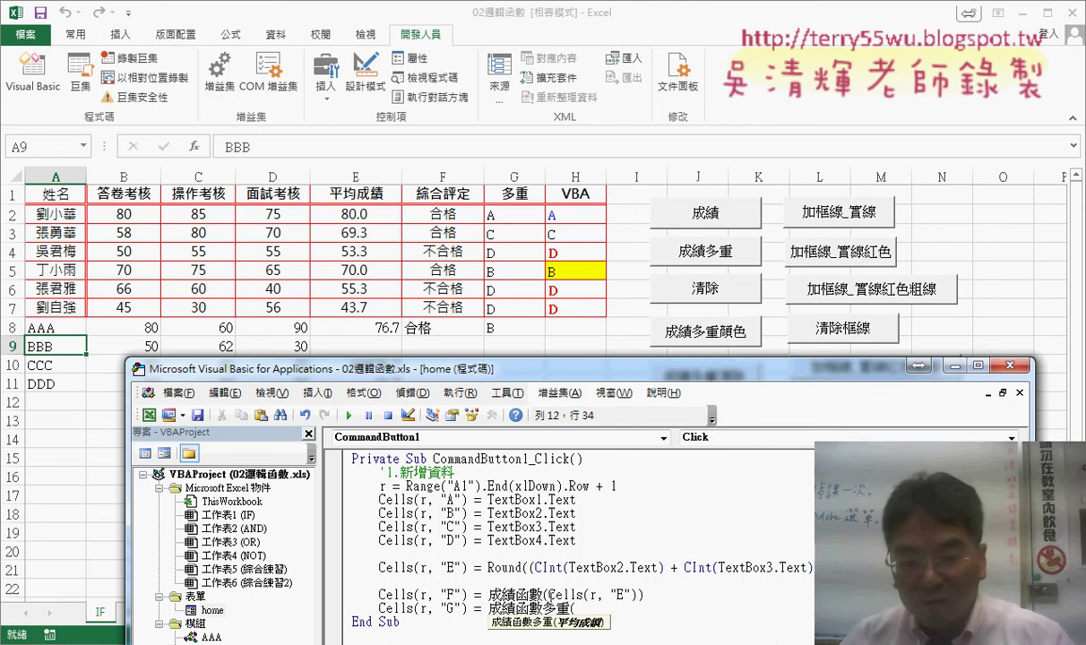
mouse_move(467, 609)
left_mouse_down()
mouse_move(383, 608)
mouse_move(582, 609)
left_mouse_up()
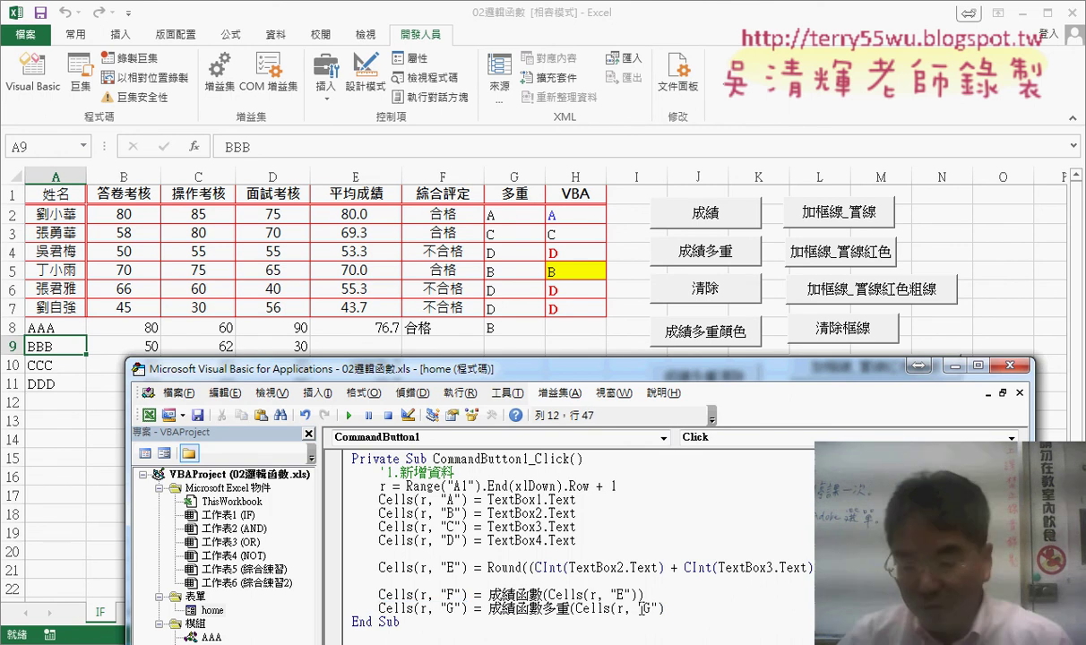
double_click(643, 609)
type("E\"")
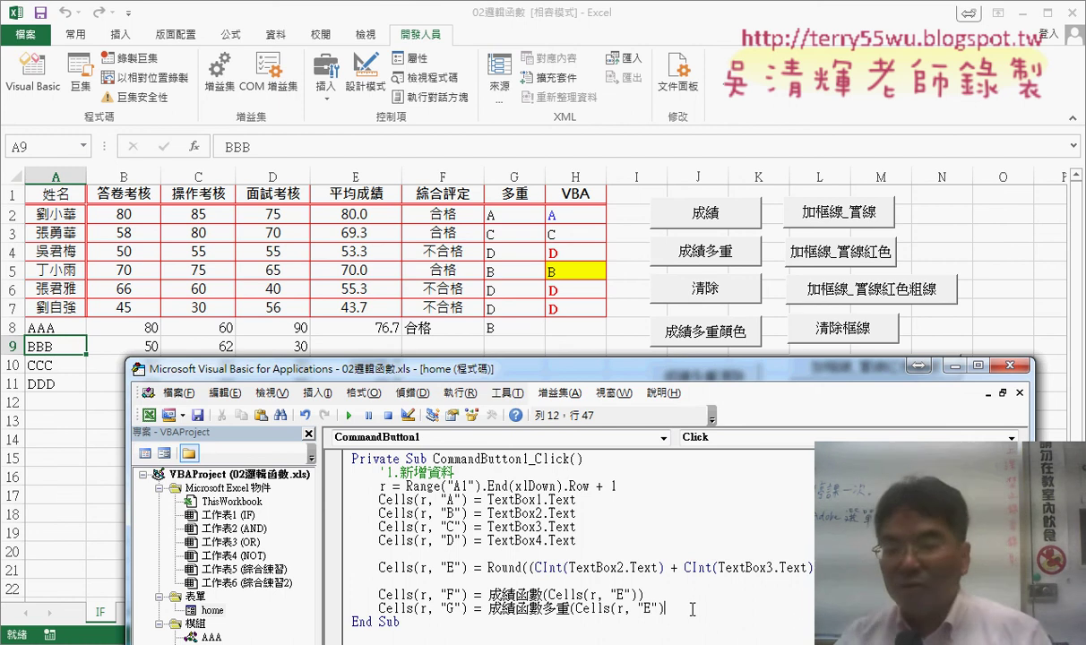
type(")")
left_click(697, 535)
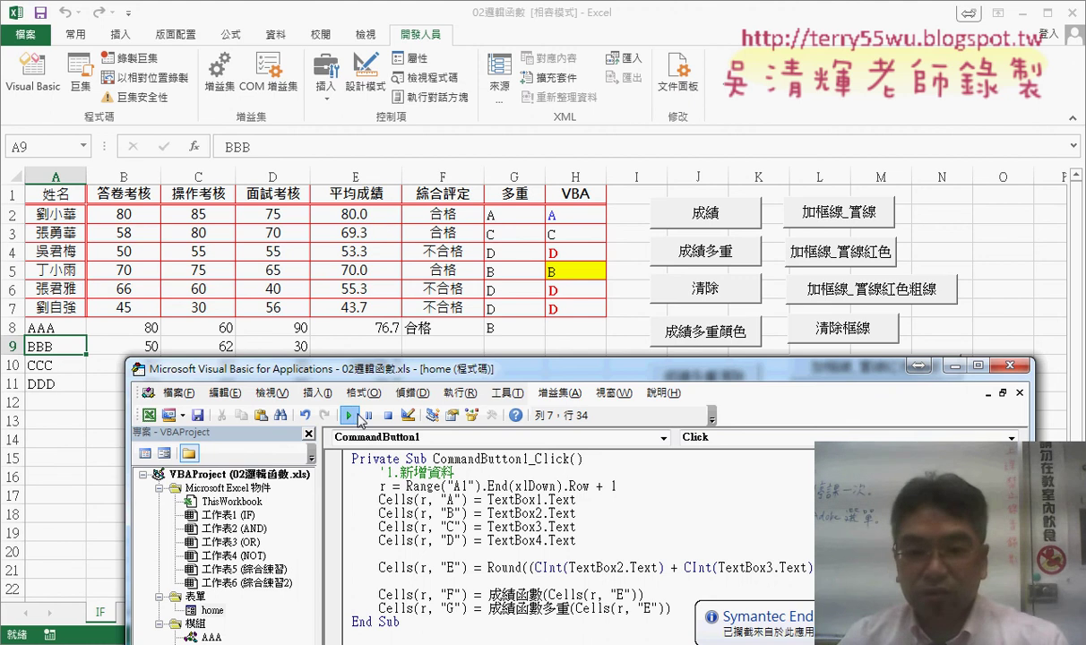
Run the form and add EEE with scores 50, 60 and 80, yielding 63.3, 合格, C in row 12.
key("F5")
left_click_drag(546, 213, 728, 341)
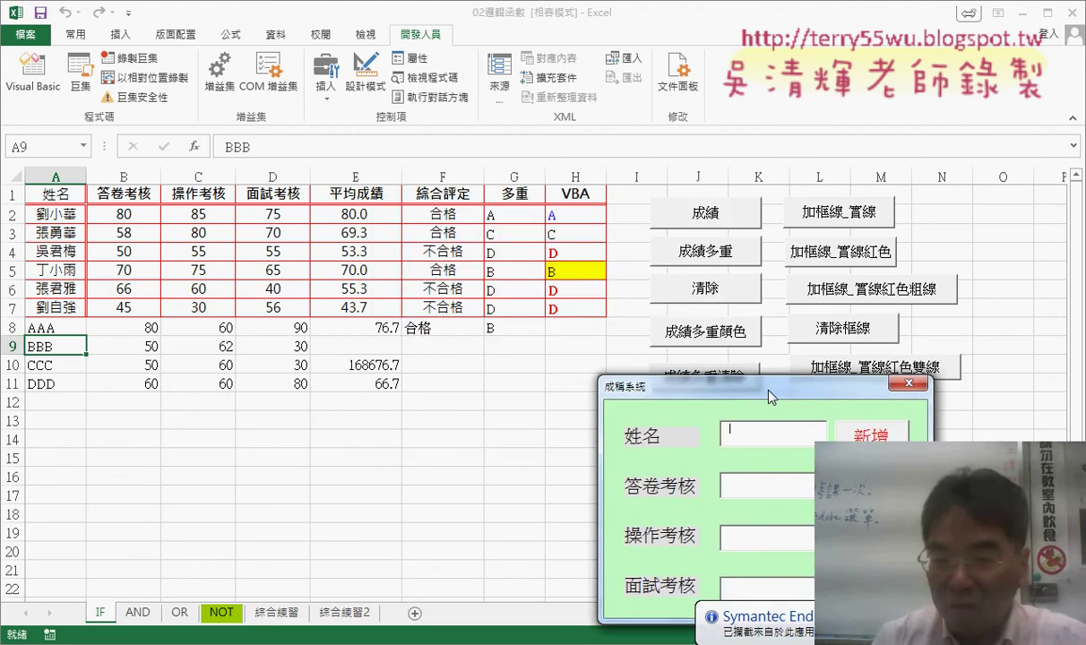
type("EEE")
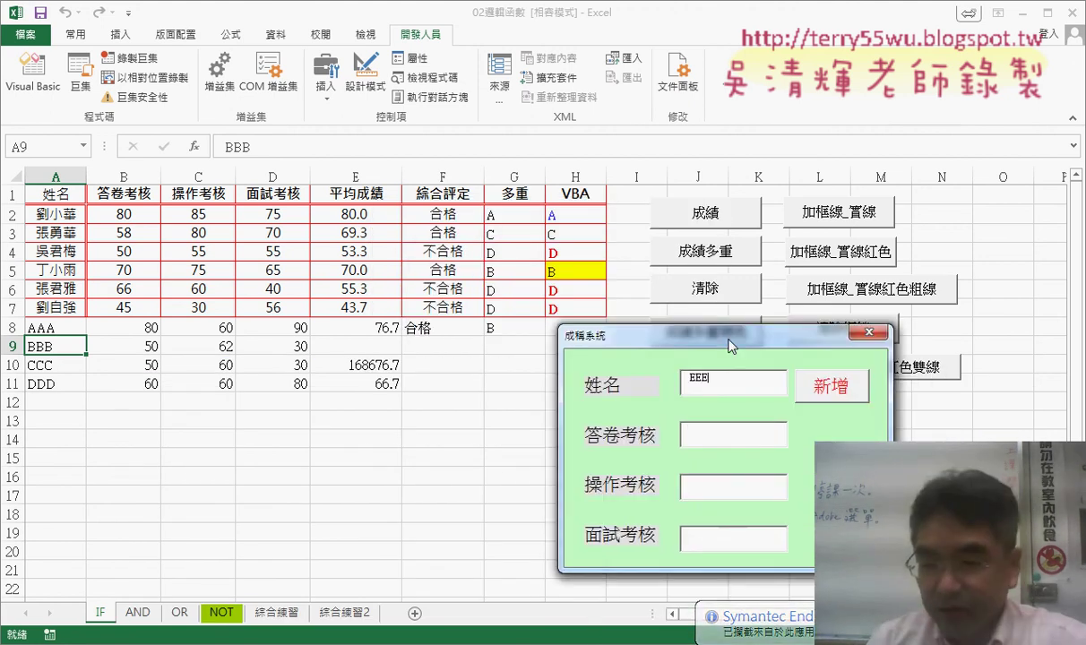
type("50")
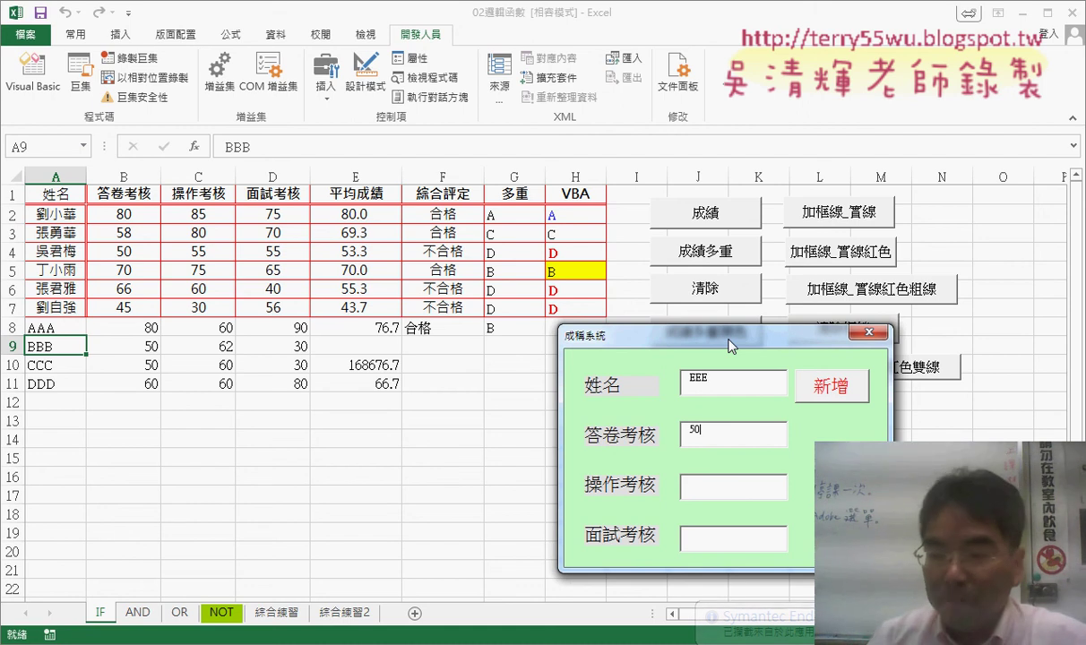
key("Tab")
type("60")
key("Tab")
type("80")
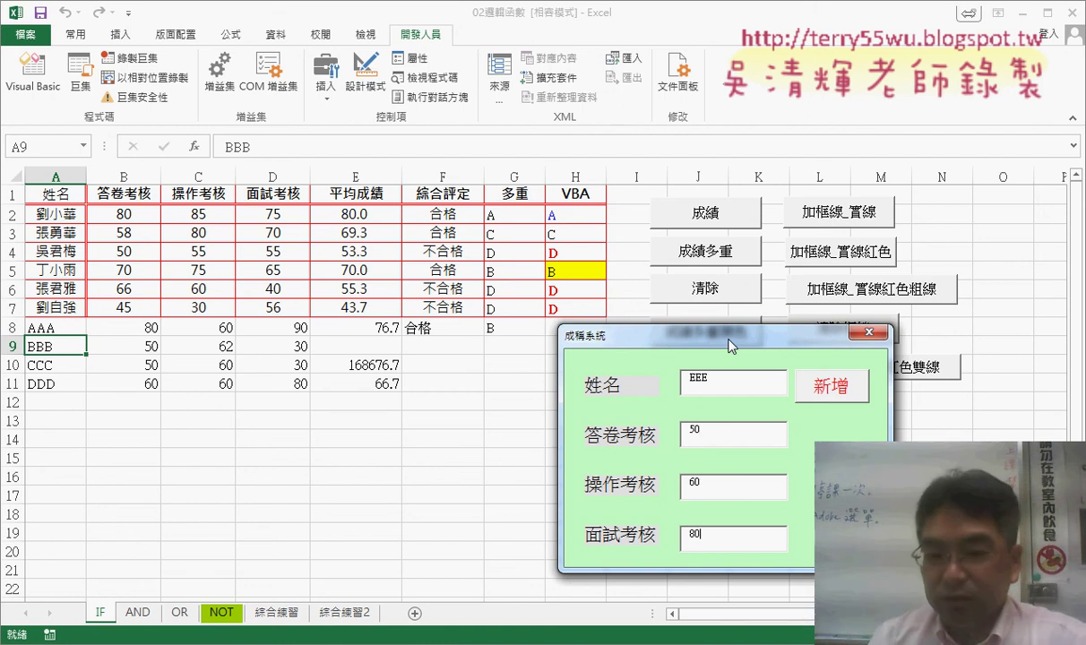
key("Tab")
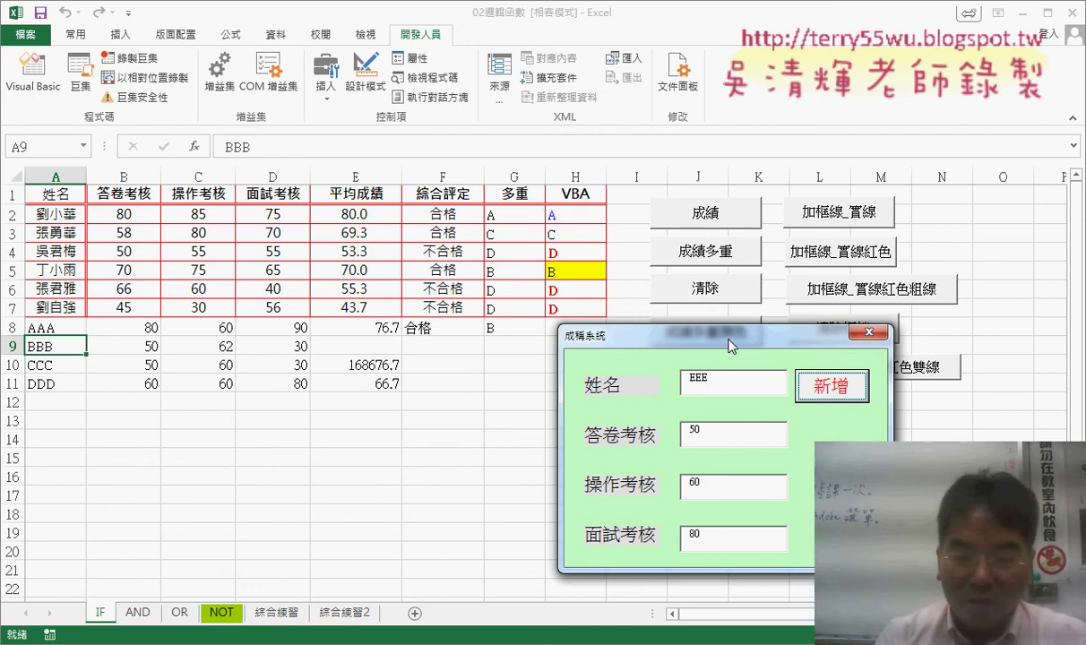
key("Return")
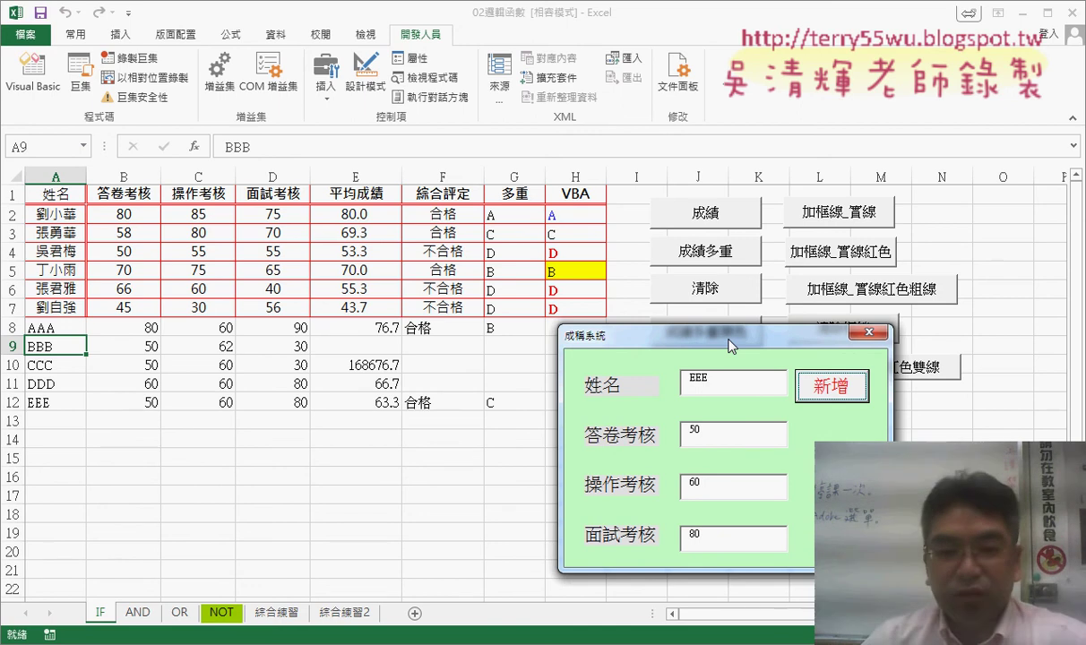
mouse_move(502, 420)
left_mouse_down()
mouse_move(156, 428)
mouse_move(484, 429)
left_mouse_up()
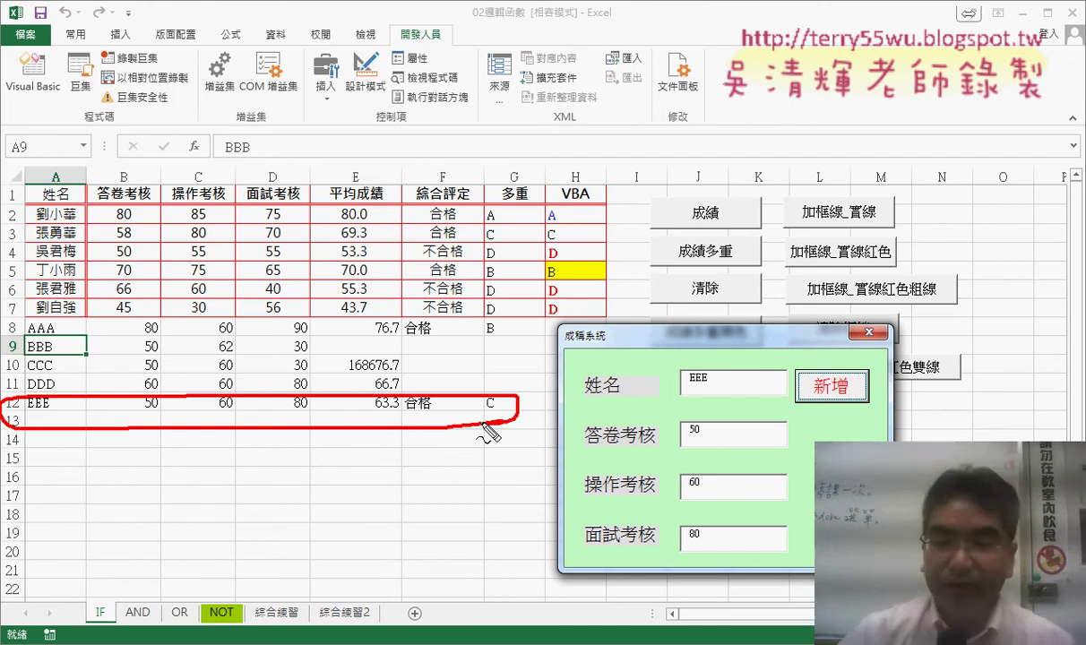
key("Escape")
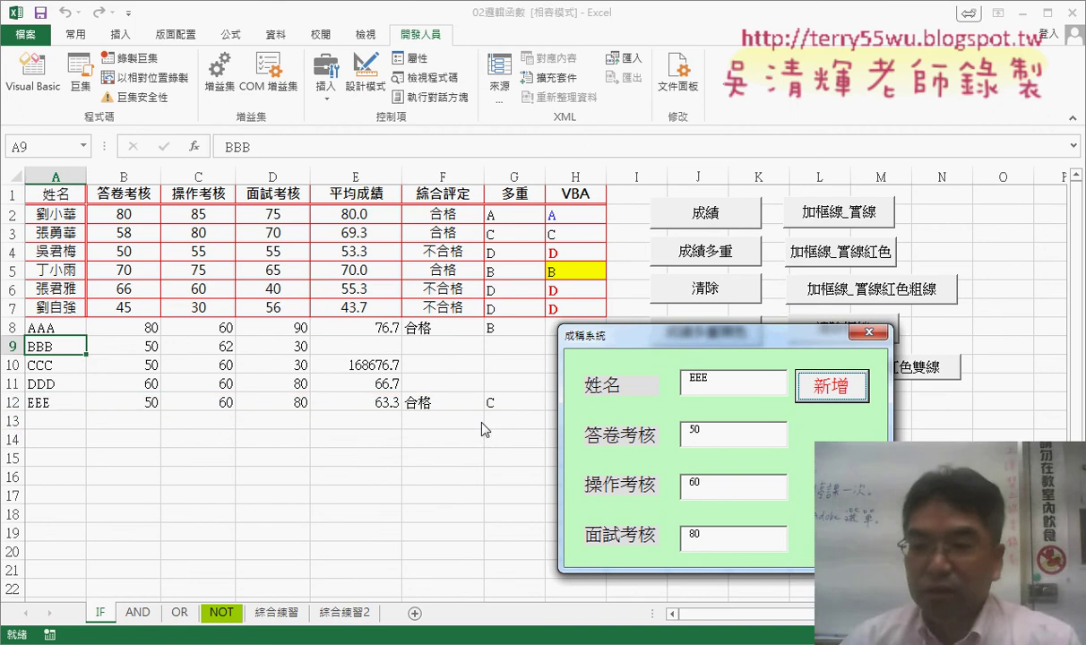
Return to the VBA editor and stop the running 成績系統 form.
key("alt+F11")
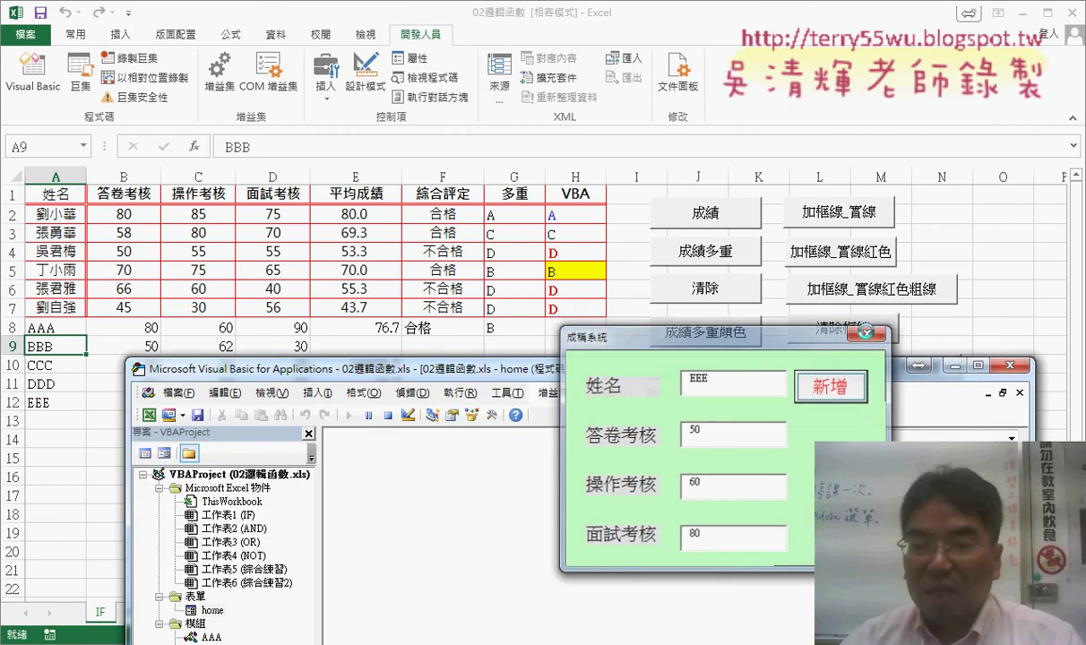
left_click(865, 333)
left_click_drag(757, 378, 782, 158)
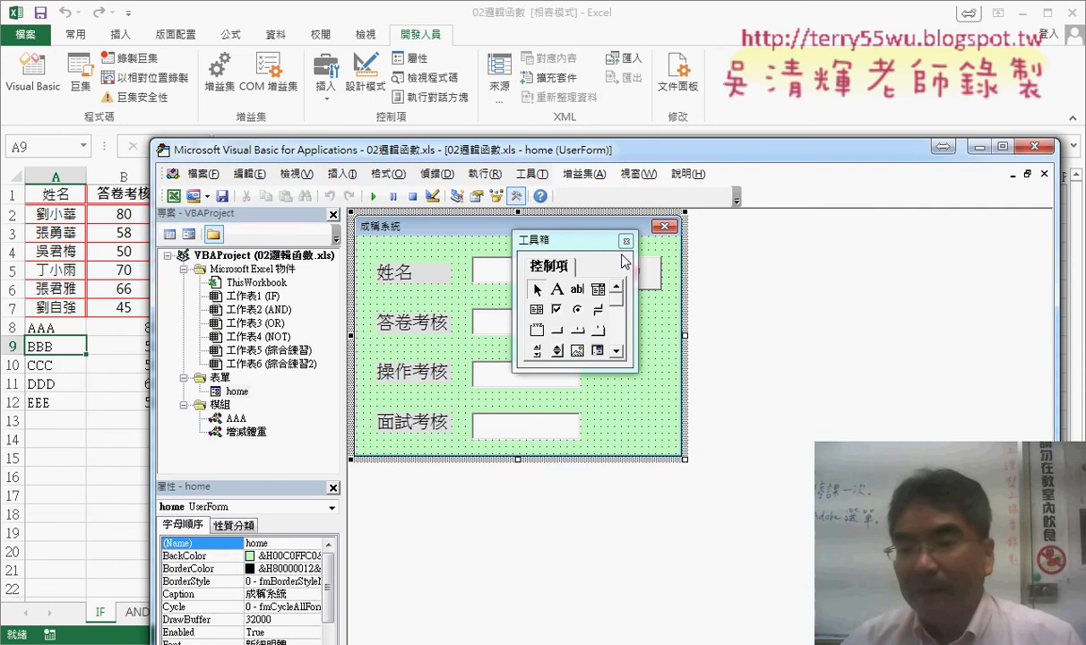
Reopen the 新增 button's CommandButton1_Click code from the form design.
left_click(608, 273)
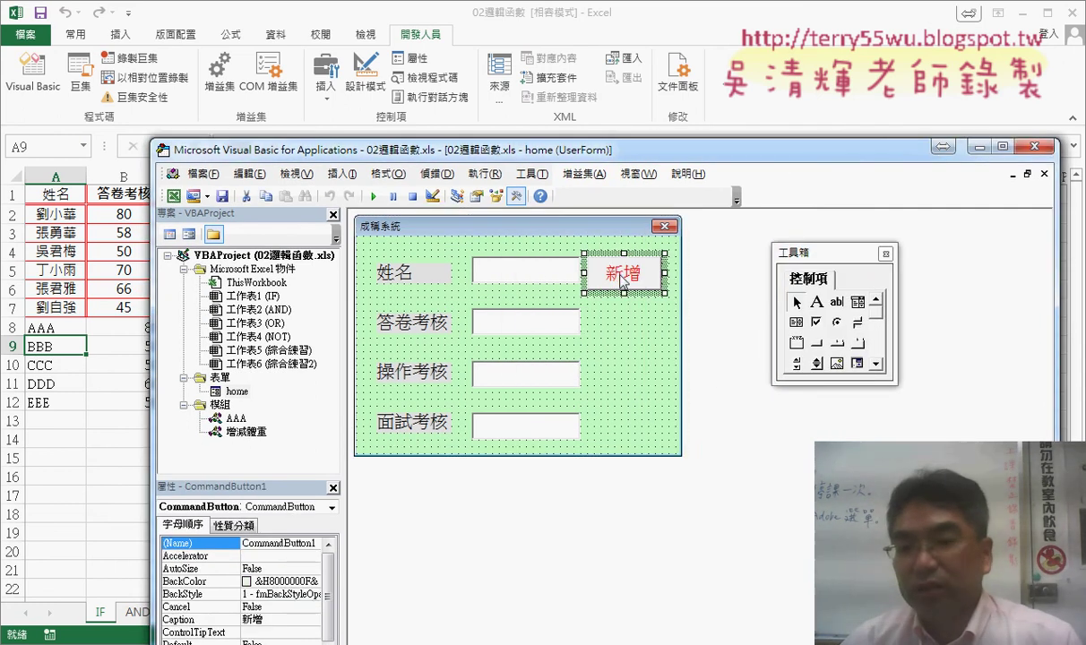
left_click(528, 272)
left_click(527, 331)
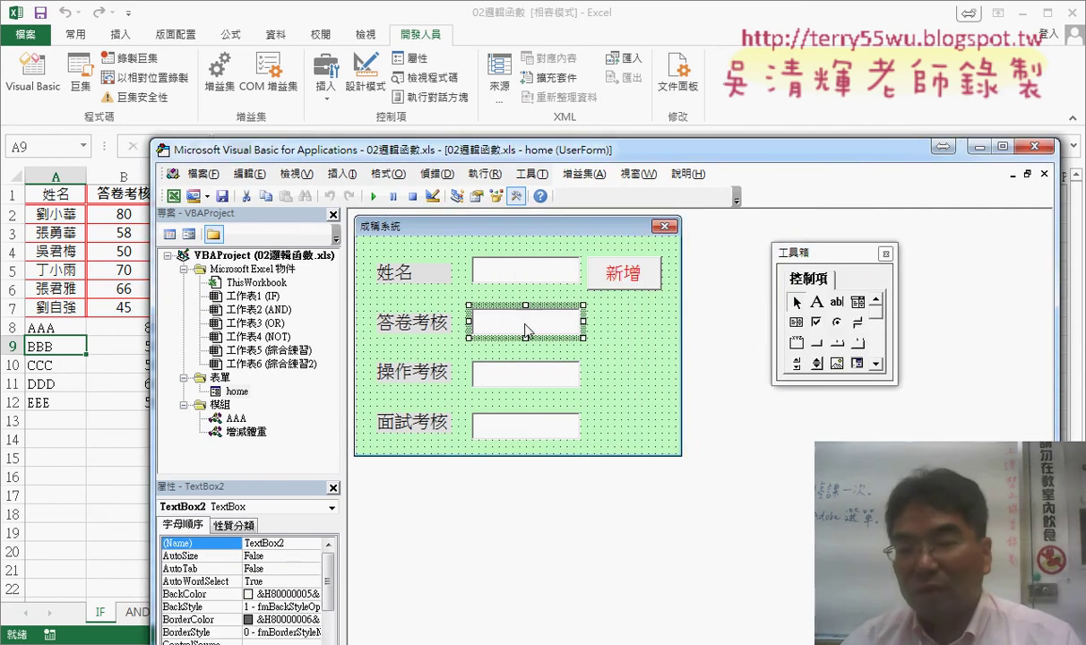
left_click(525, 383)
left_click(508, 253)
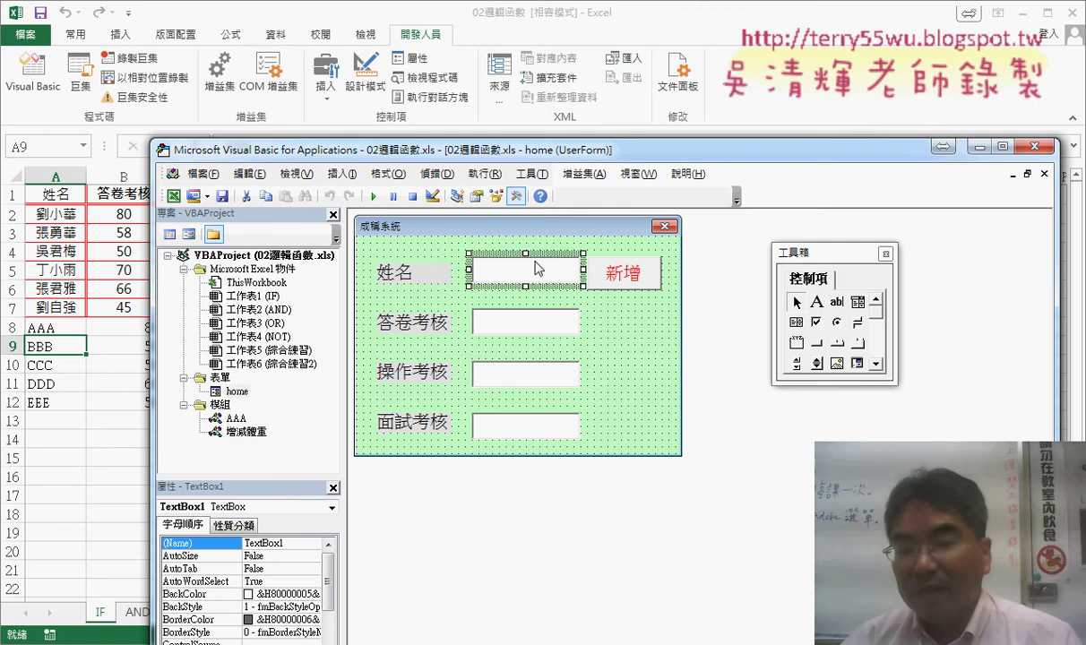
left_click(498, 305)
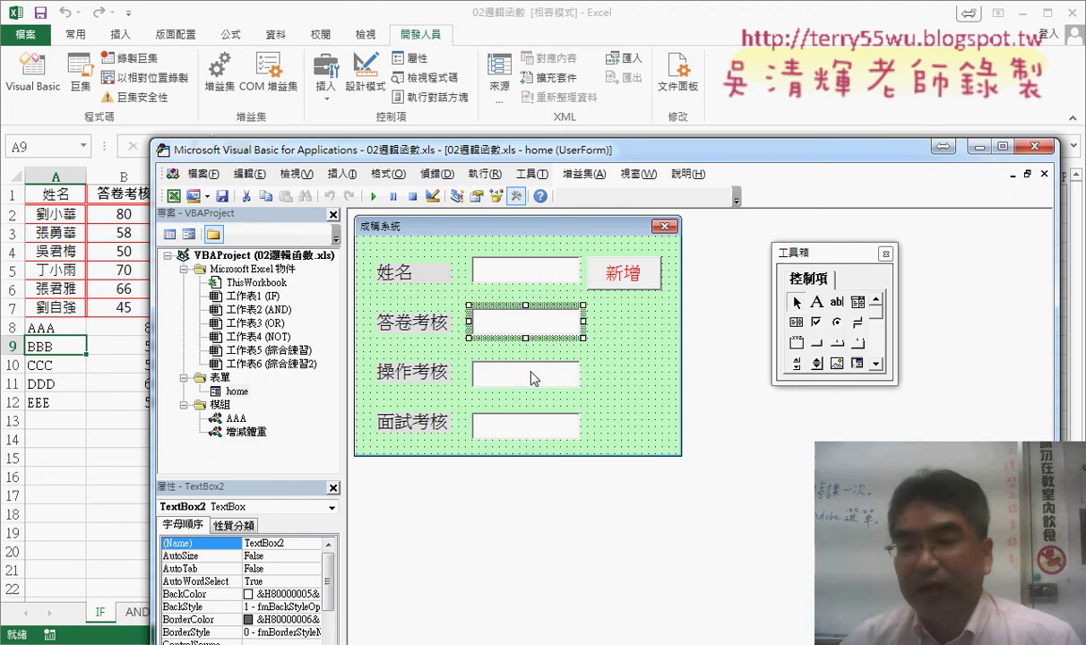
left_click(617, 281)
double_click(616, 279)
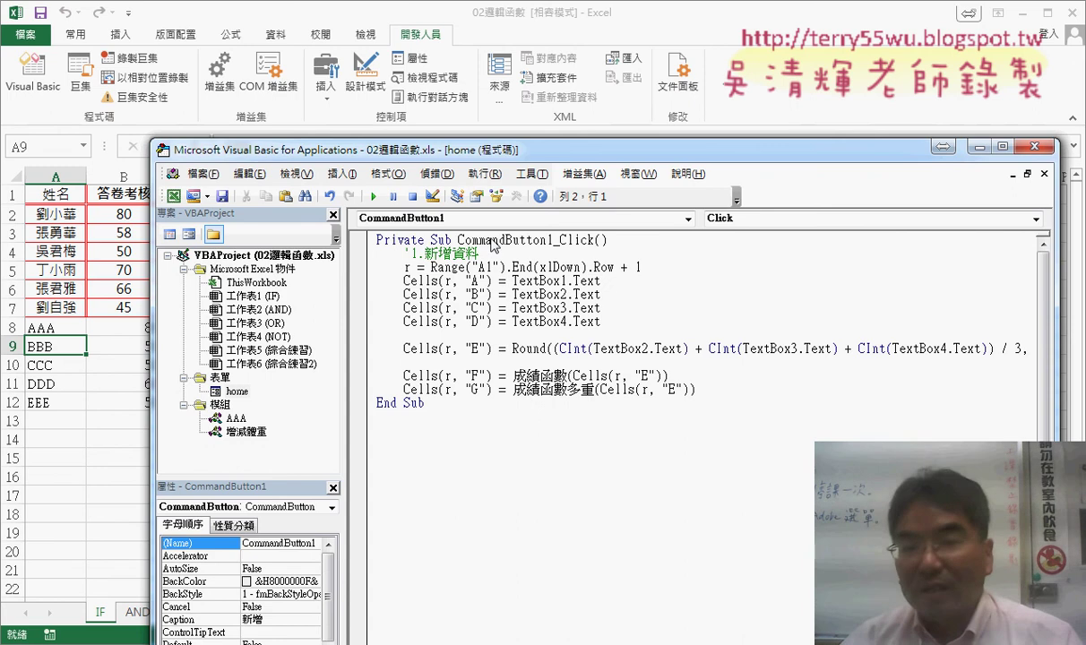
left_click_drag(488, 150, 688, 82)
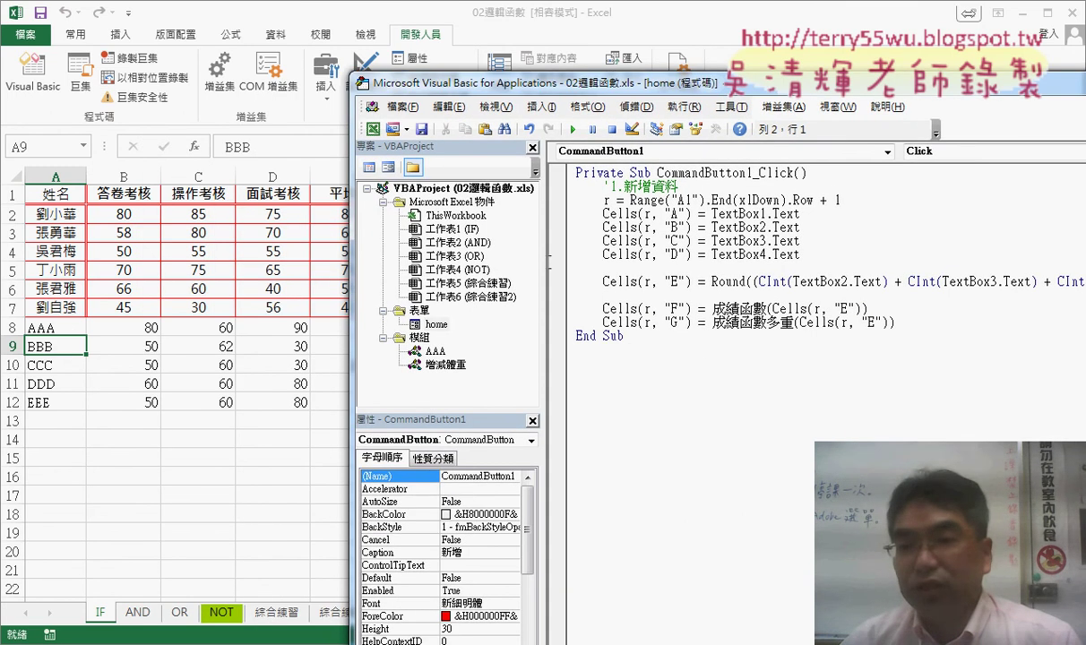
left_click(604, 200, "shift")
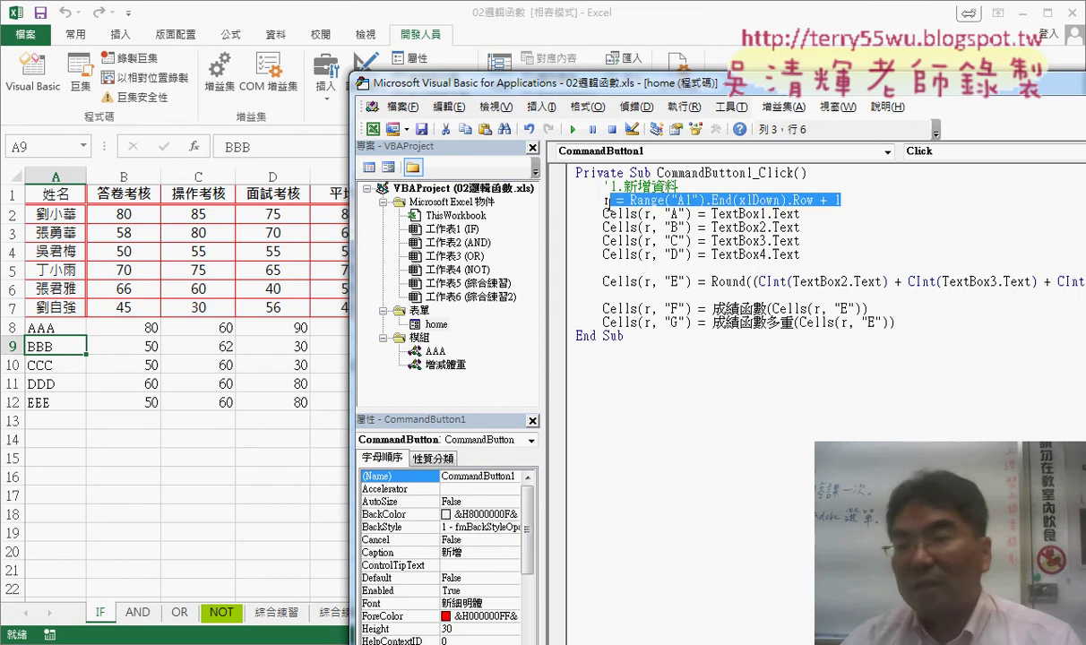
left_click_drag(841, 201, 821, 201)
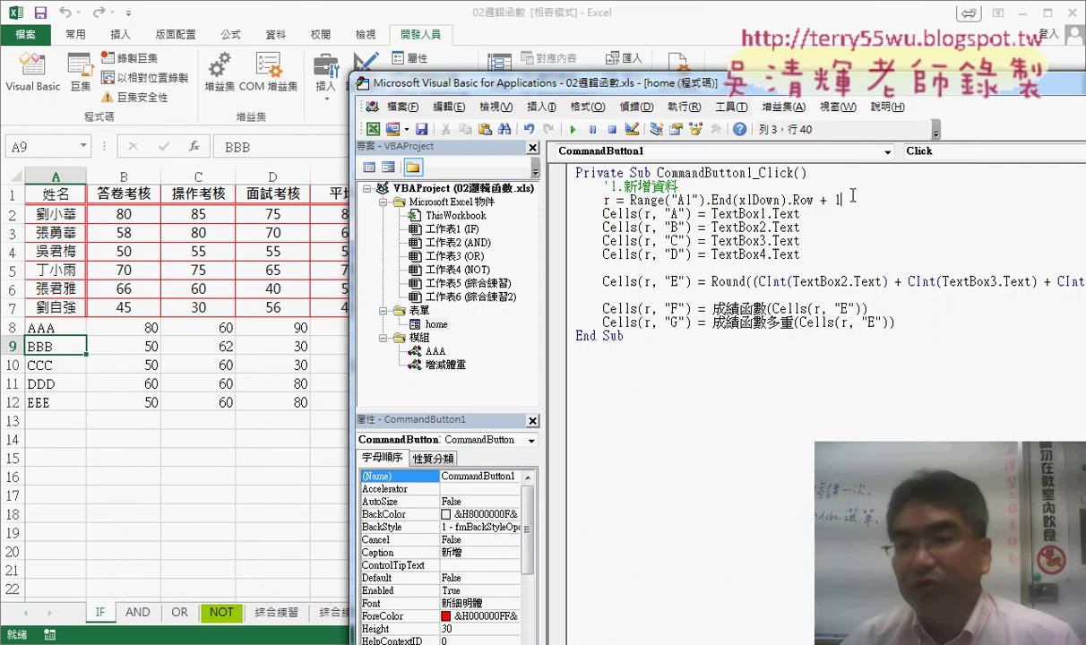
left_click(605, 201)
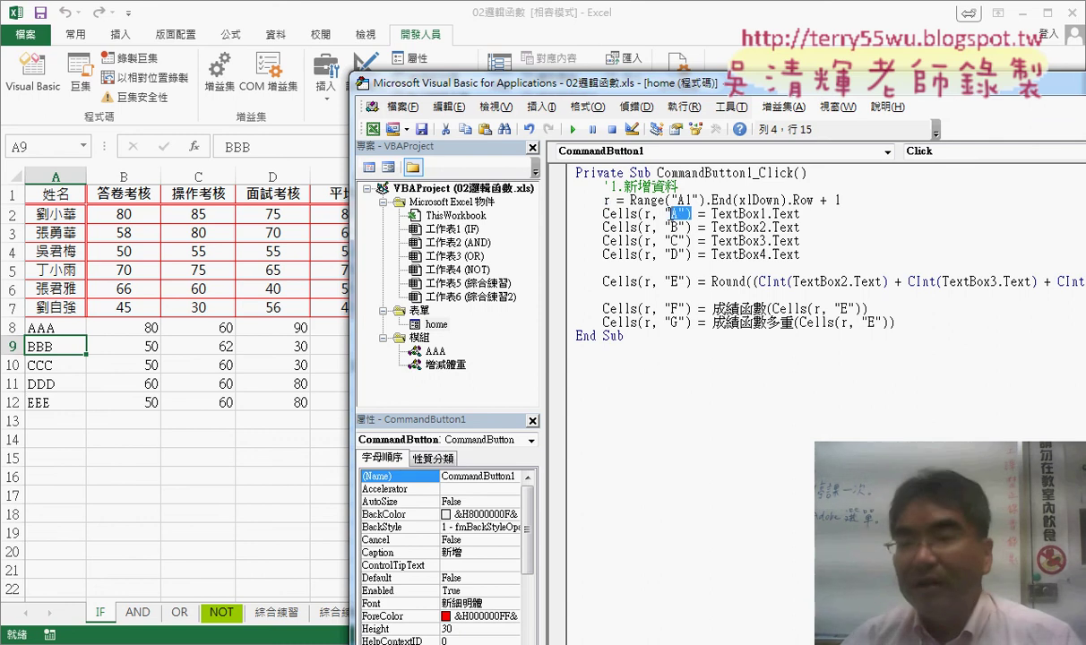
left_click(752, 213)
key("Left")
key("Left")
key("Left")
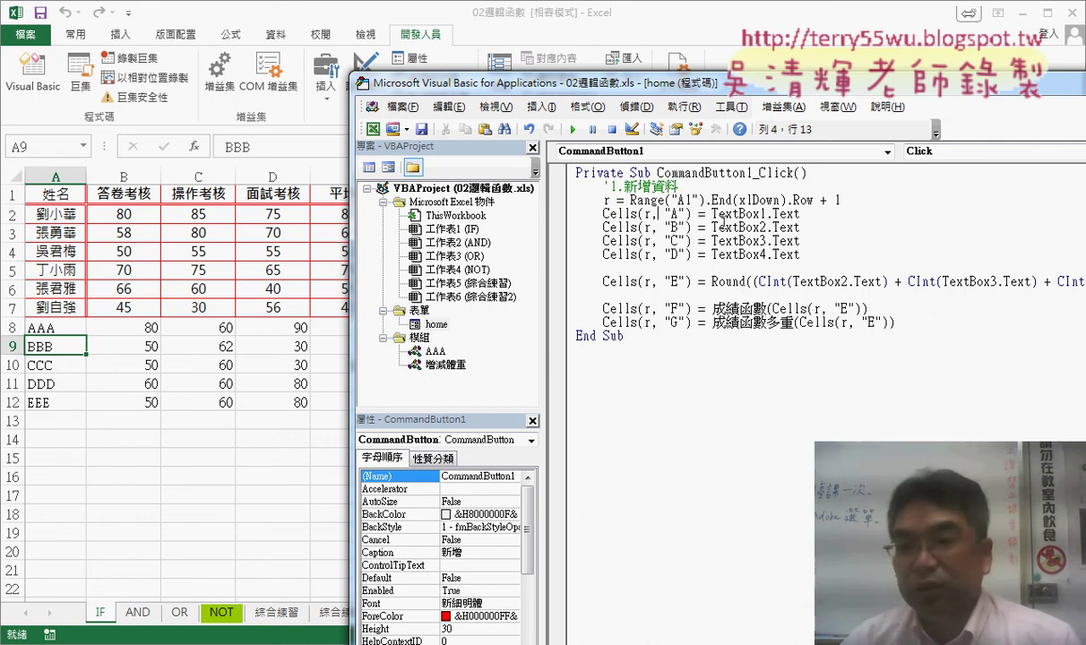
left_click(670, 228)
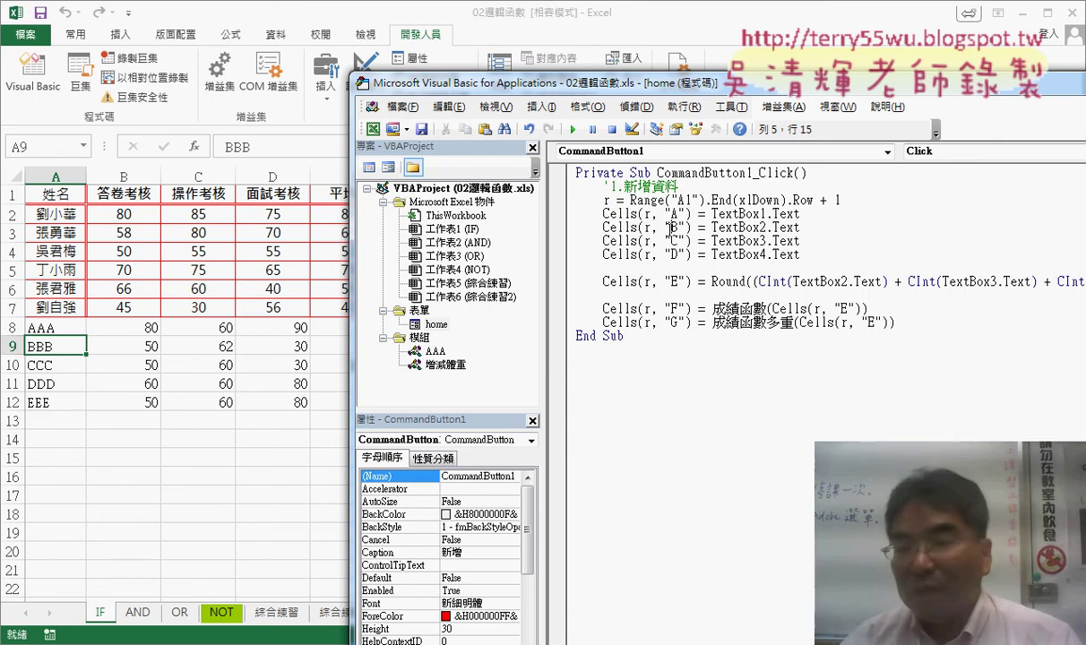
left_click(717, 255)
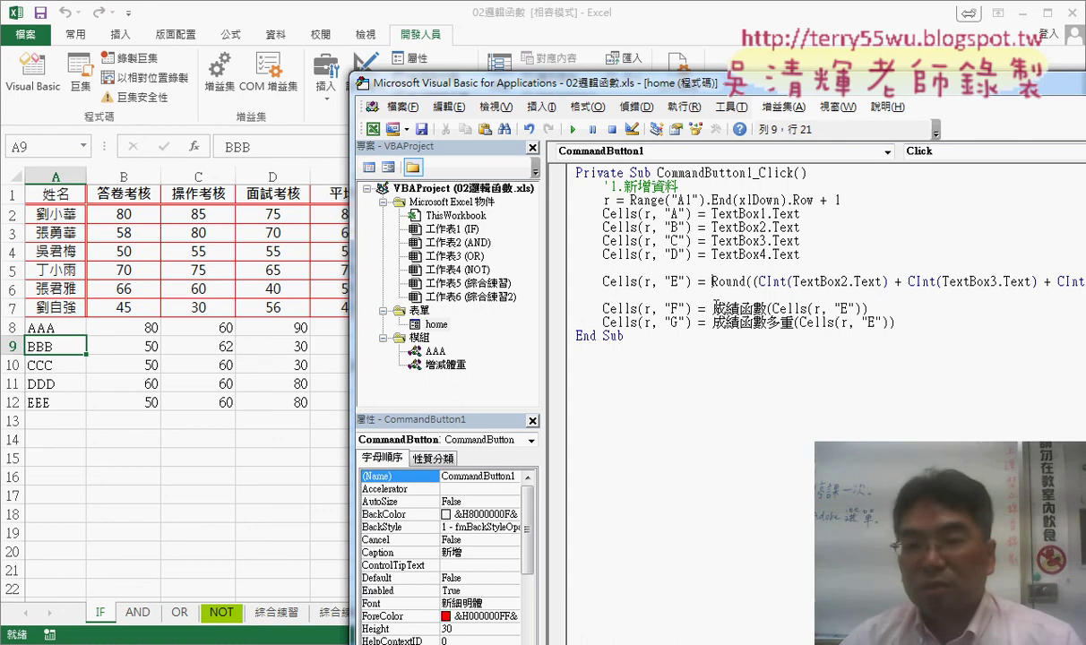
left_click(714, 308)
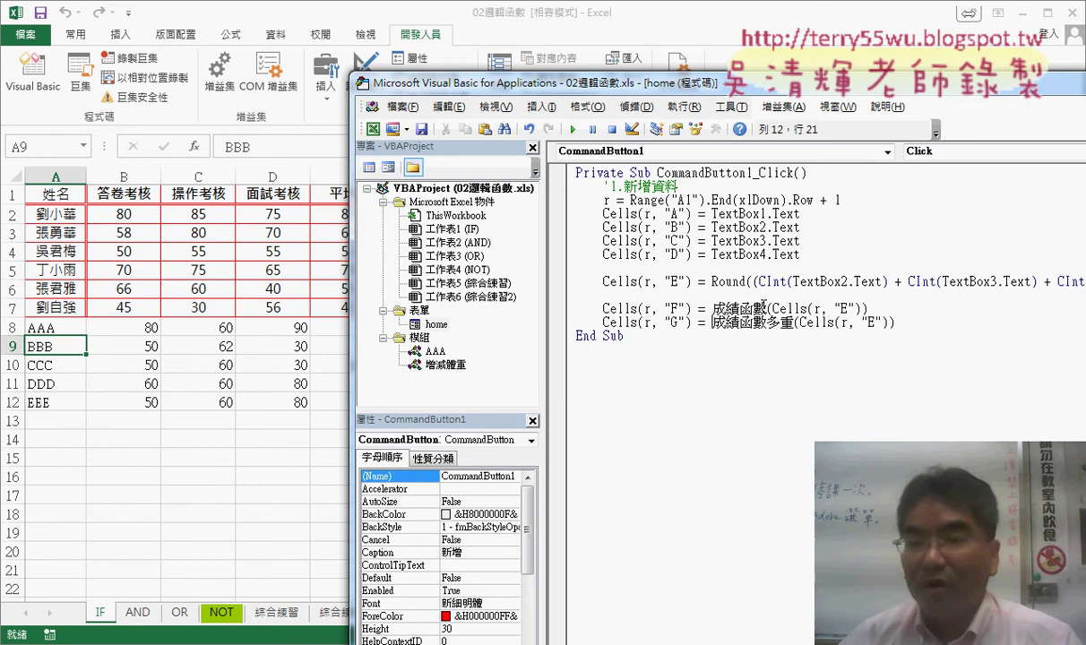
left_click_drag(684, 92, 814, 84)
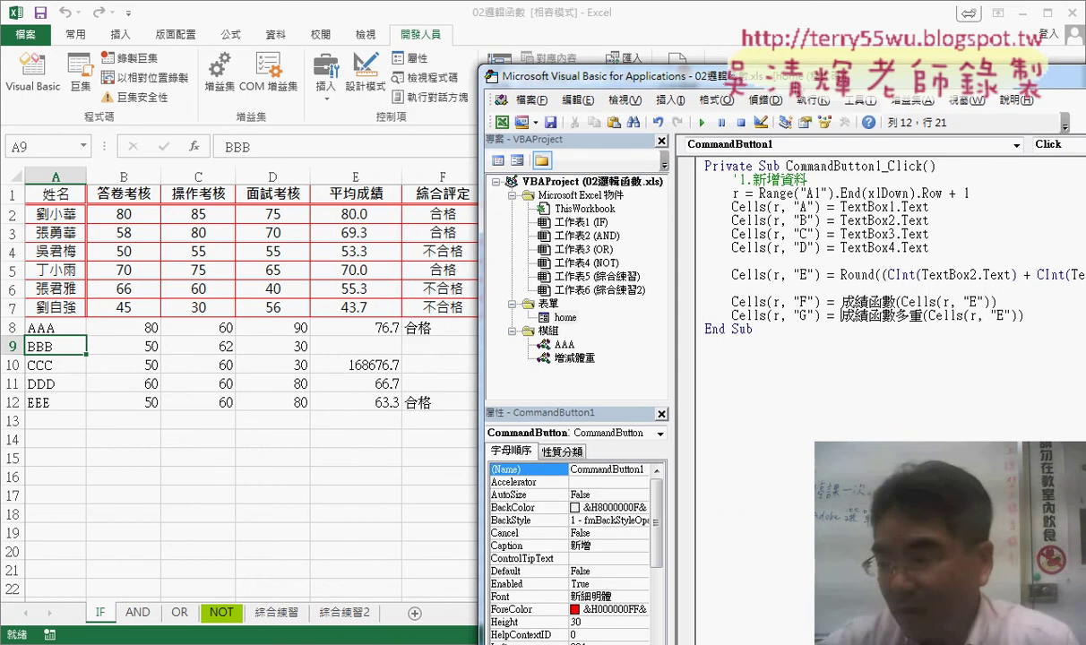